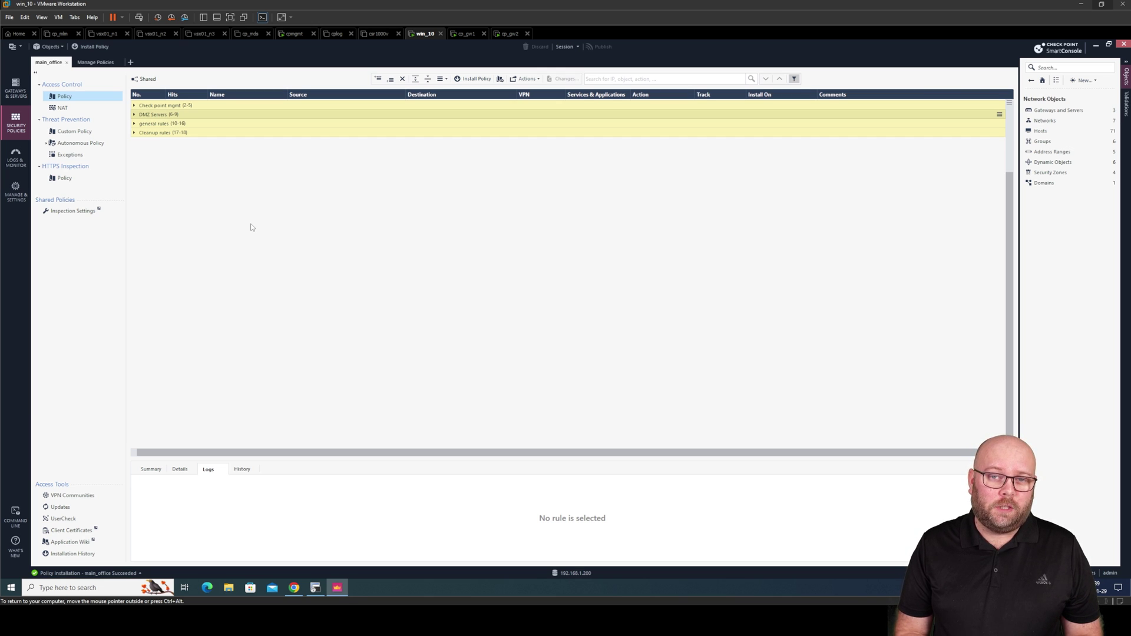
# Step: Expand the DMZ Servers section, select rules 6–9, and leave the general rules section collapsed
pyautogui.click(134, 115)
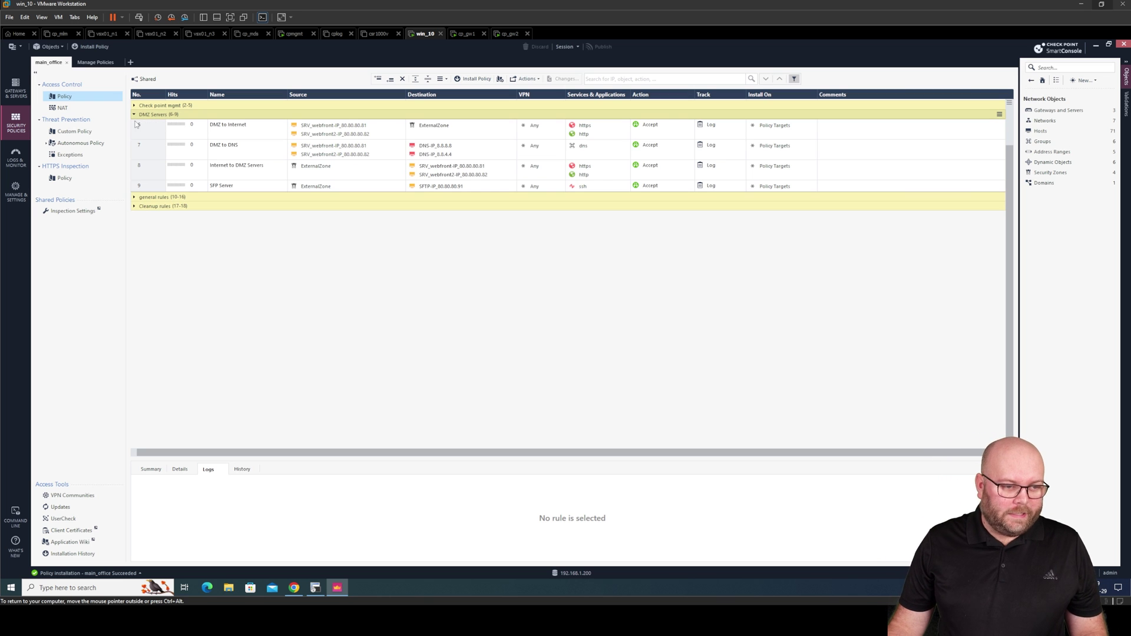
pyautogui.click(134, 198)
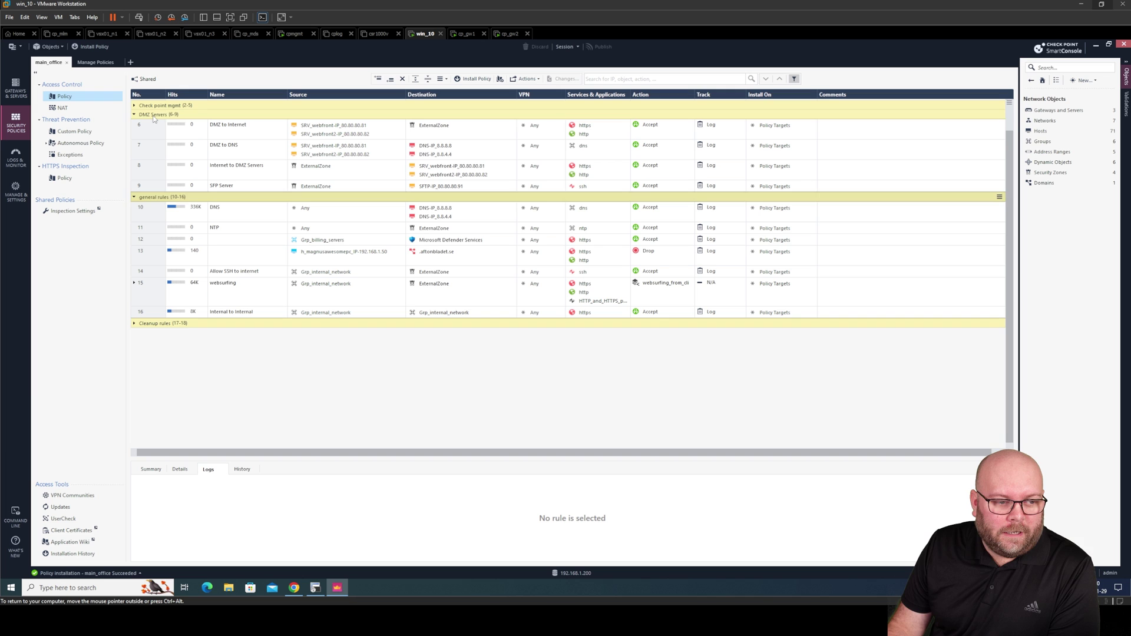
pyautogui.moveTo(155, 186); pyautogui.dragTo(150, 133)
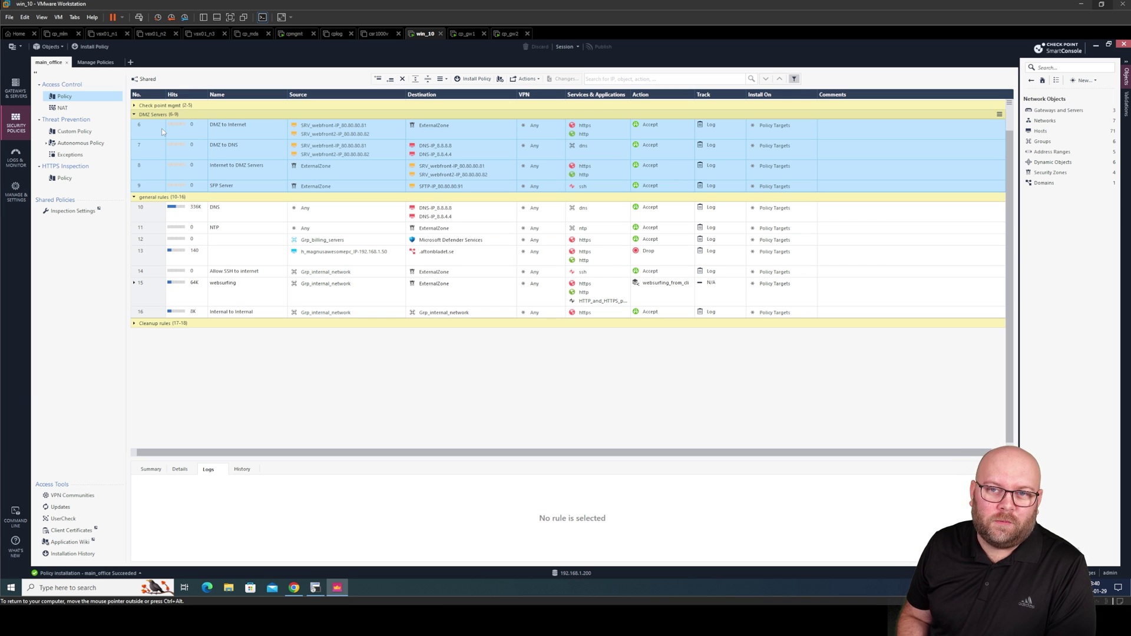
pyautogui.click(134, 198)
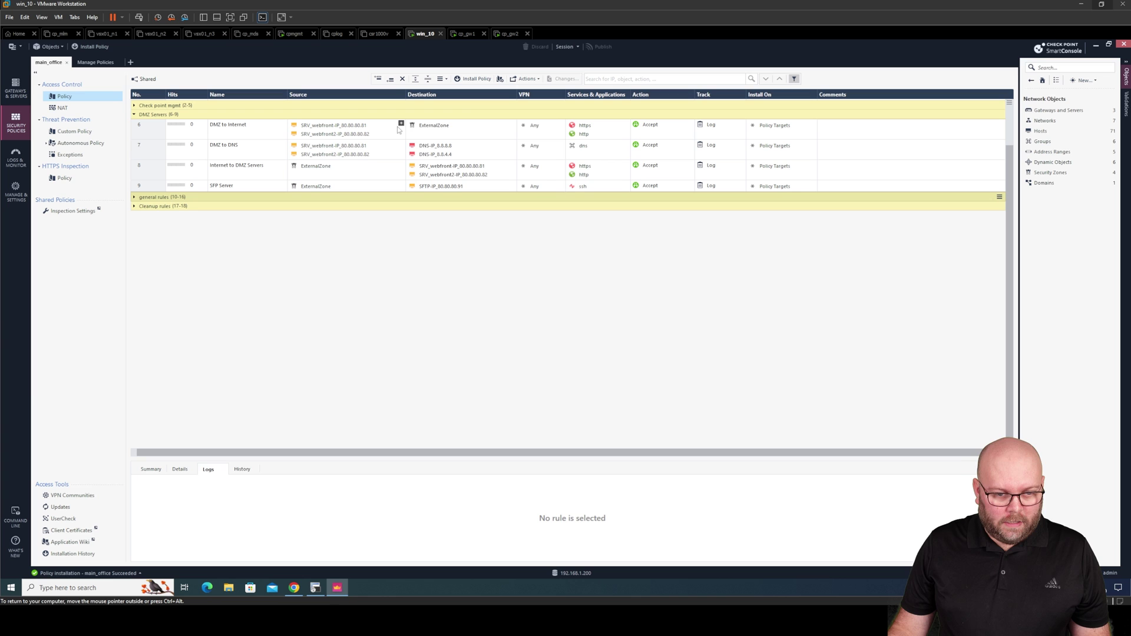
# Step: Clone the webfront2 host from rule 6 as SRV_webfront3-IP_80.80.80.83 with IPv4 address 80.80.80.83
pyautogui.click(364, 137)
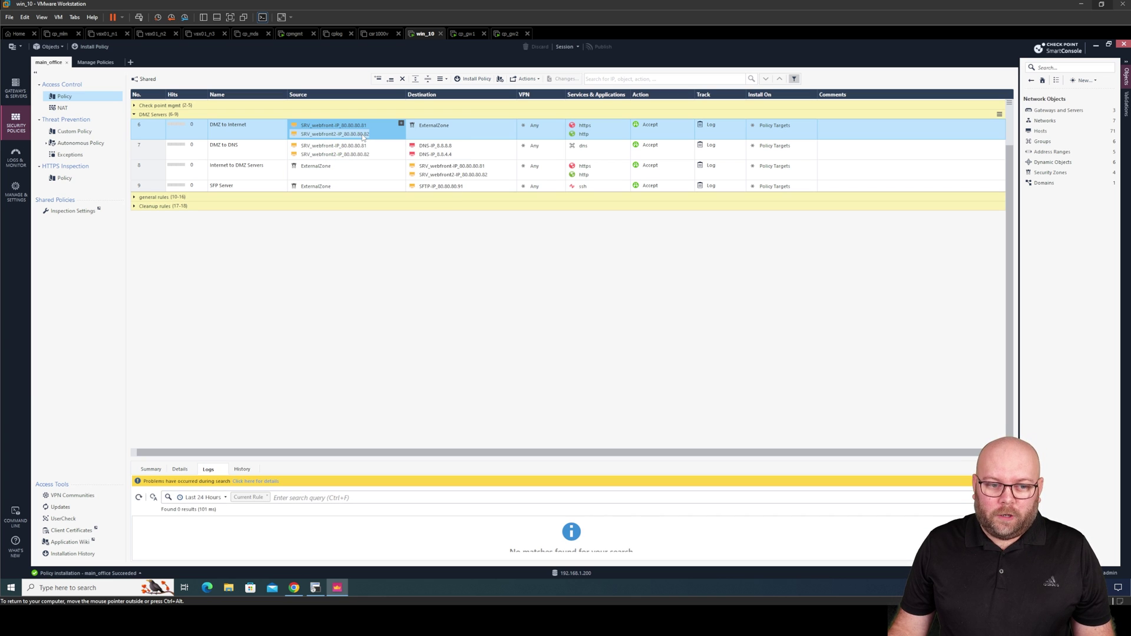
pyautogui.rightClick(363, 136)
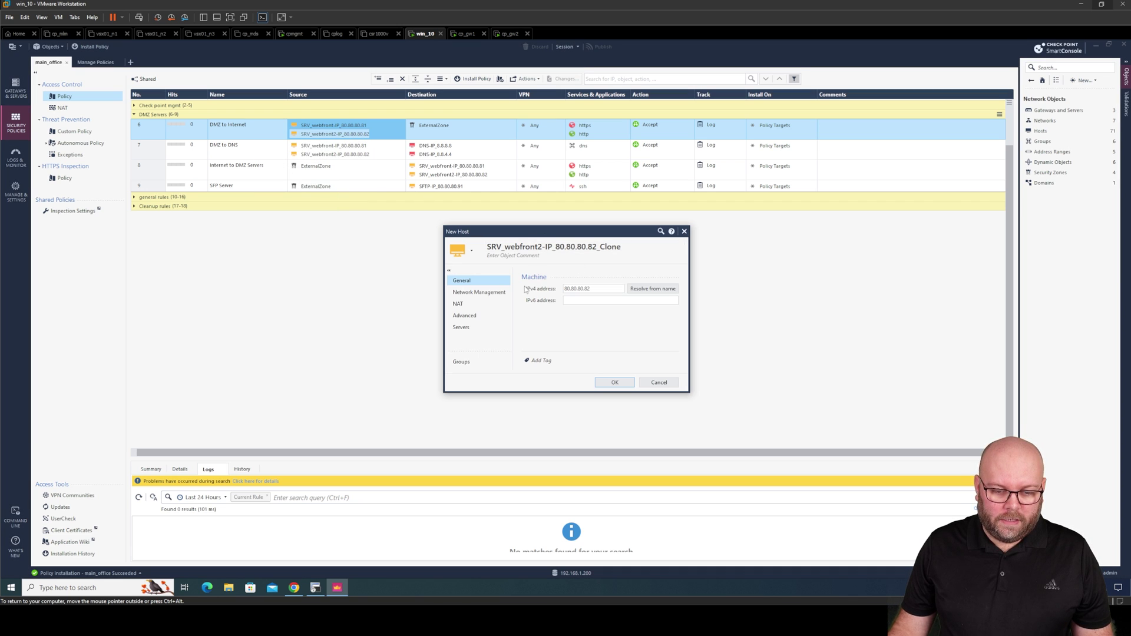
pyautogui.click(542, 248)
pyautogui.click(528, 247)
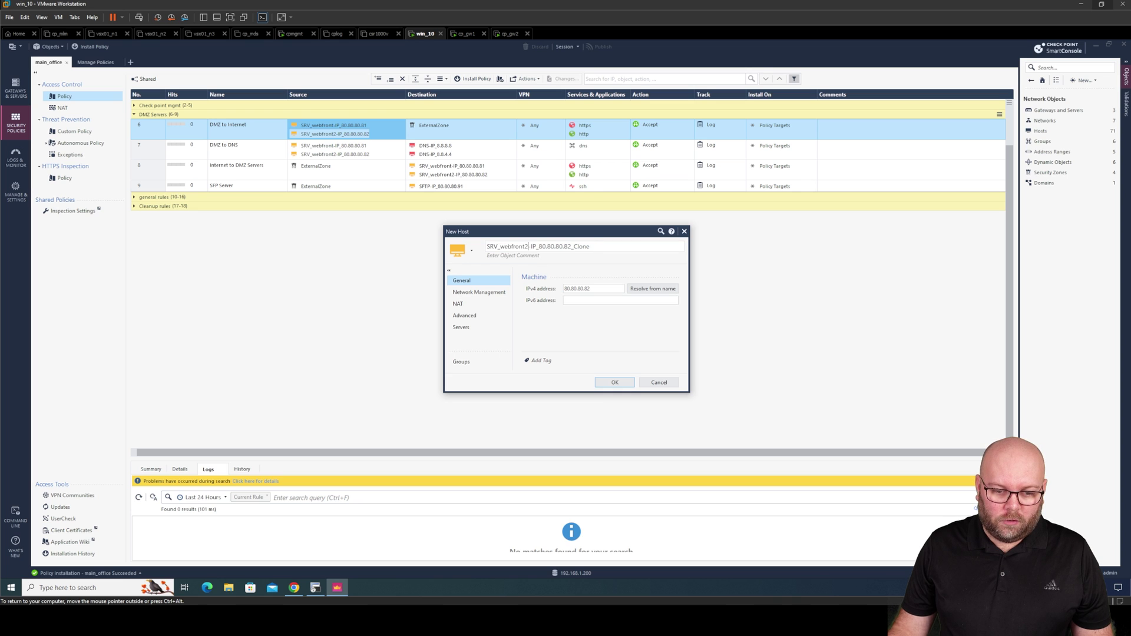
pyautogui.press('BackSpace')
pyautogui.write('3')
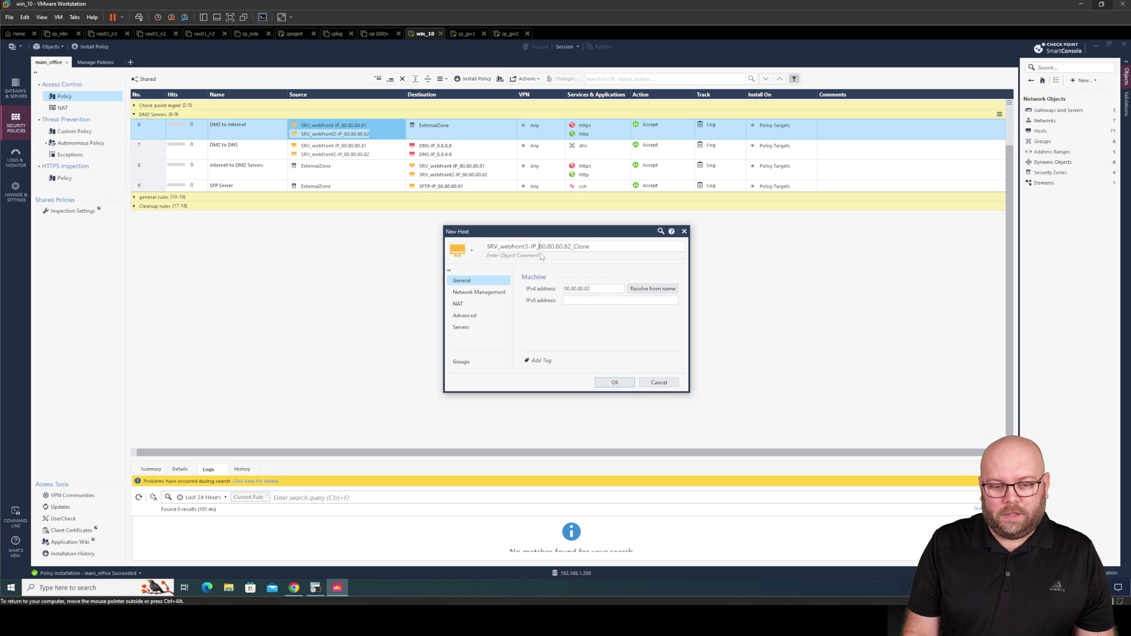
pyautogui.press('BackSpace')
pyautogui.press('BackSpace')
pyautogui.press('BackSpace')
pyautogui.press('BackSpace')
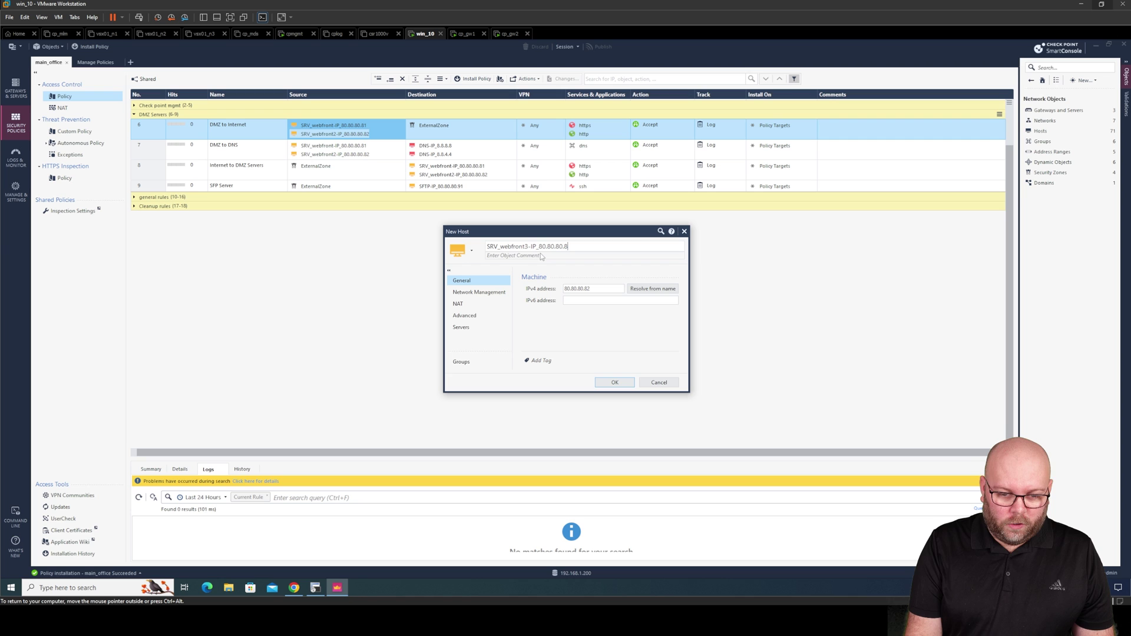
pyautogui.write('3')
pyautogui.click(592, 289)
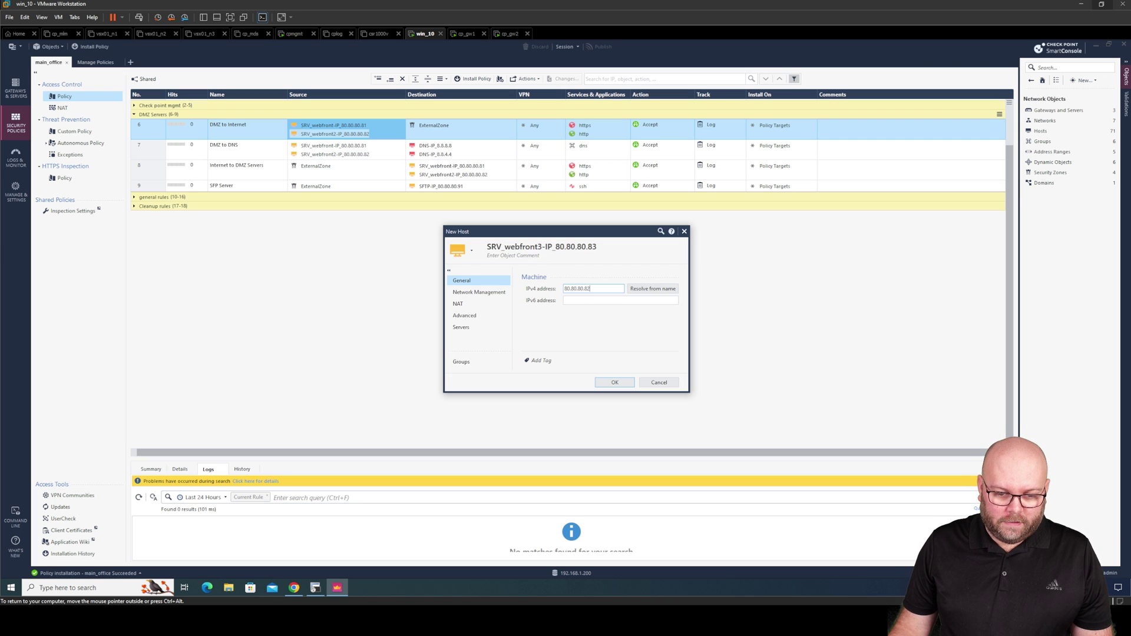
pyautogui.press('BackSpace')
pyautogui.write('3')
pyautogui.click(614, 382)
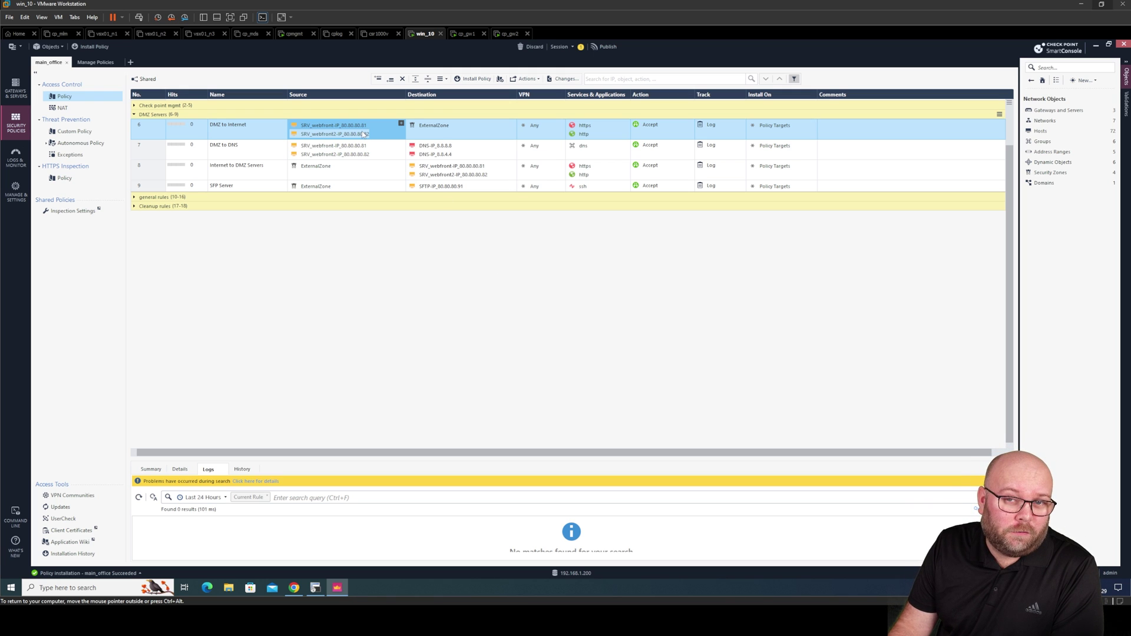
# Step: Add SRV_webfront3-IP_80.80.80.83 to rule 6's Source beside webfront1 and webfront2
pyautogui.moveTo(367, 136)
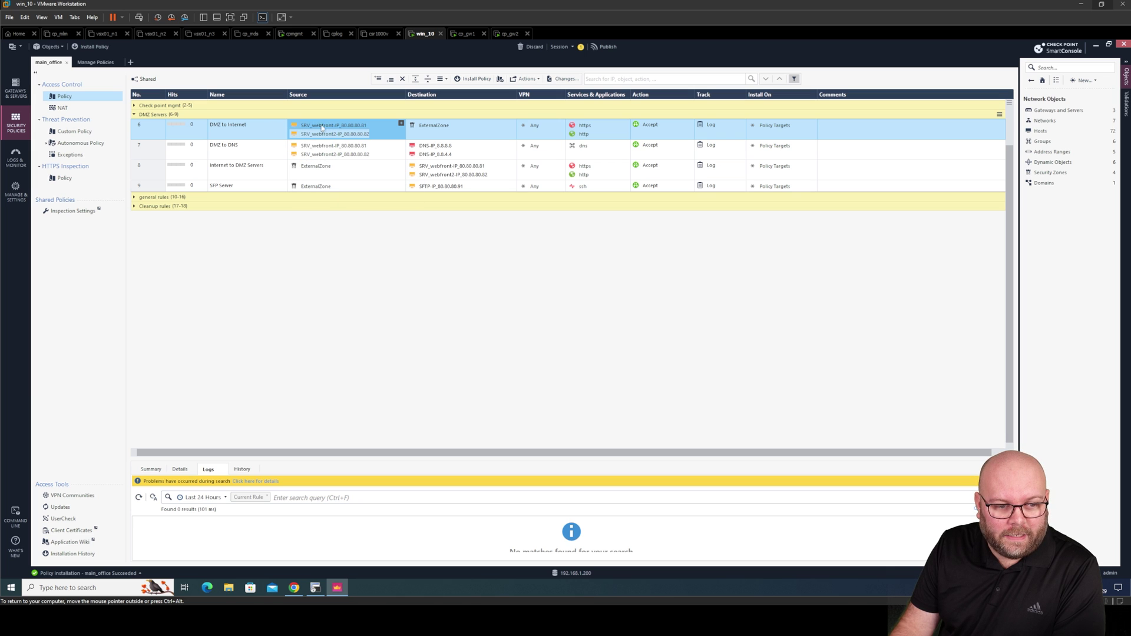
pyautogui.click(401, 124)
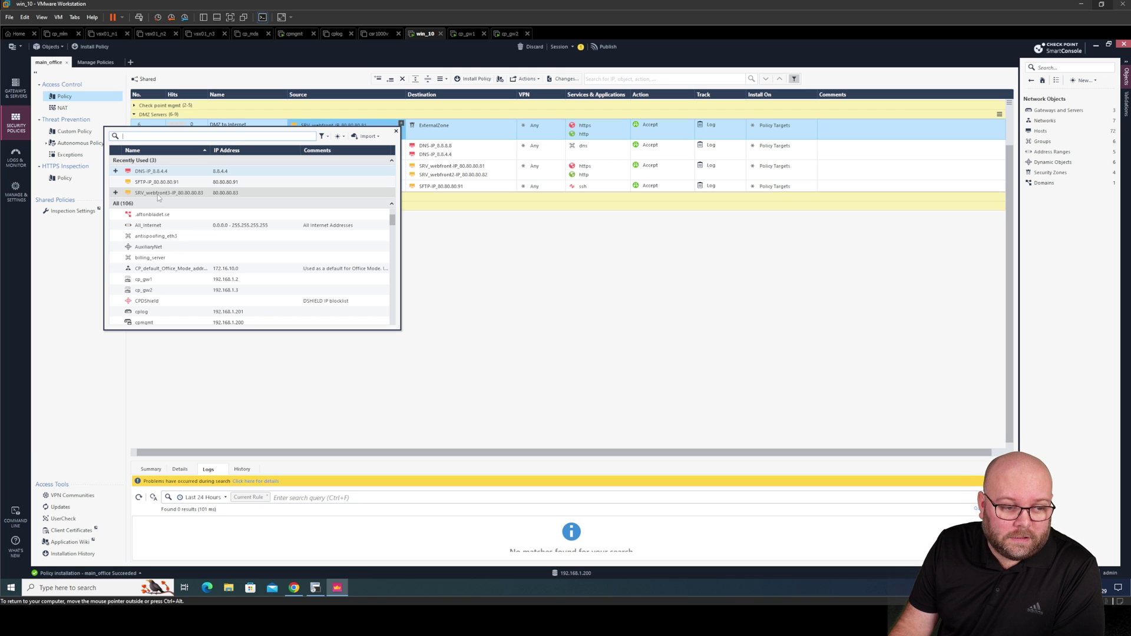
pyautogui.click(116, 193)
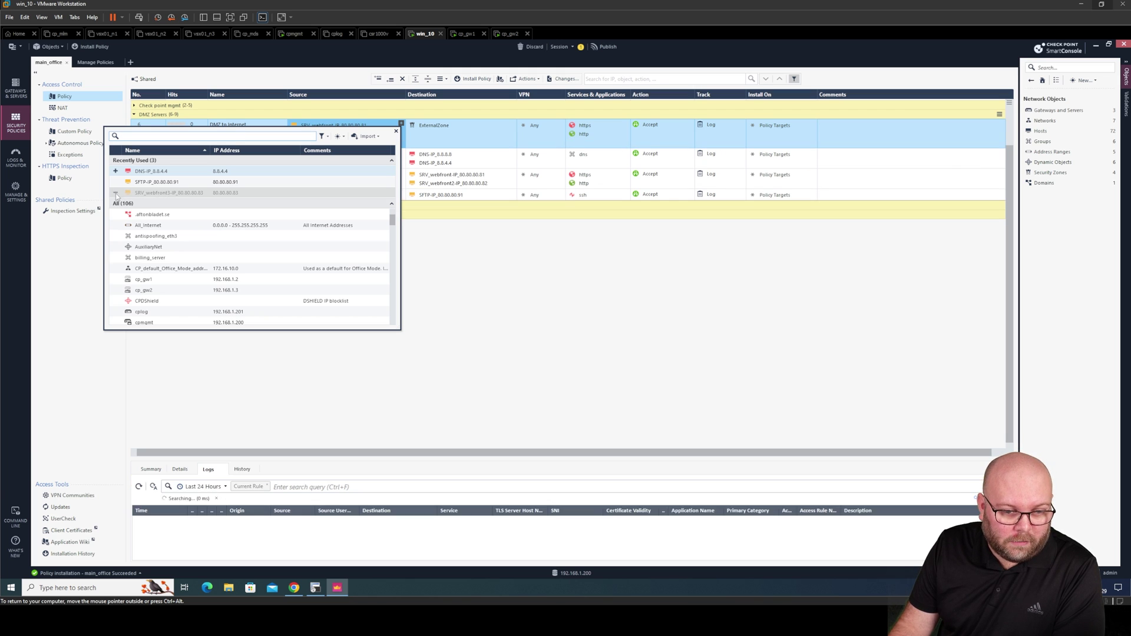
pyautogui.click(507, 249)
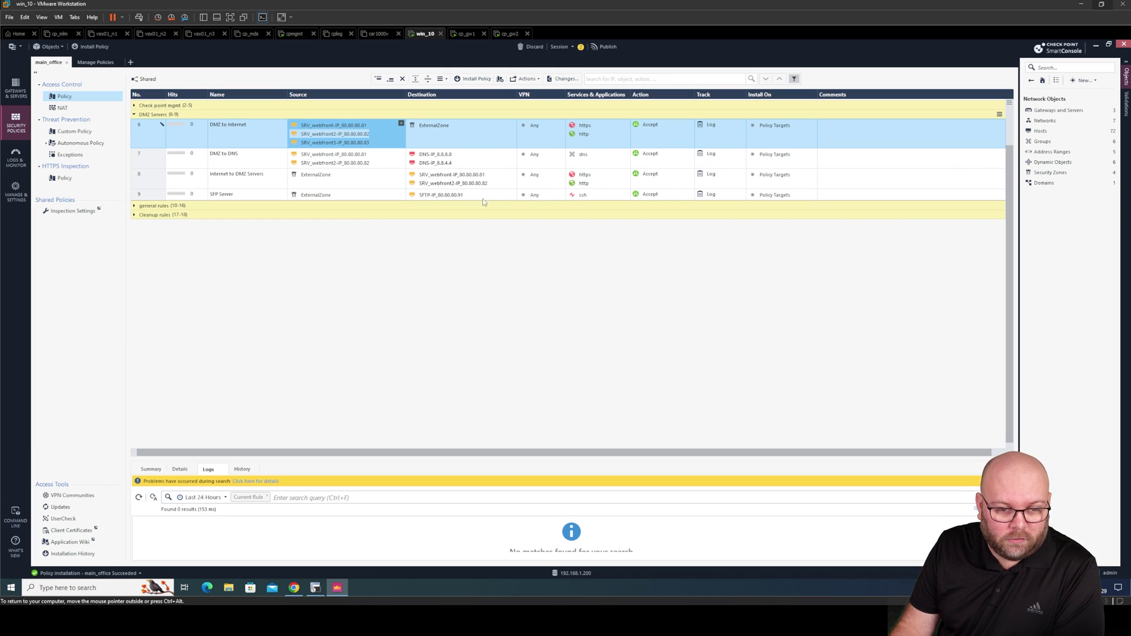
# Step: Show where SRV_webfront2-IP_80.80.80.82 is used, listing its 4 usages
pyautogui.rightClick(356, 137)
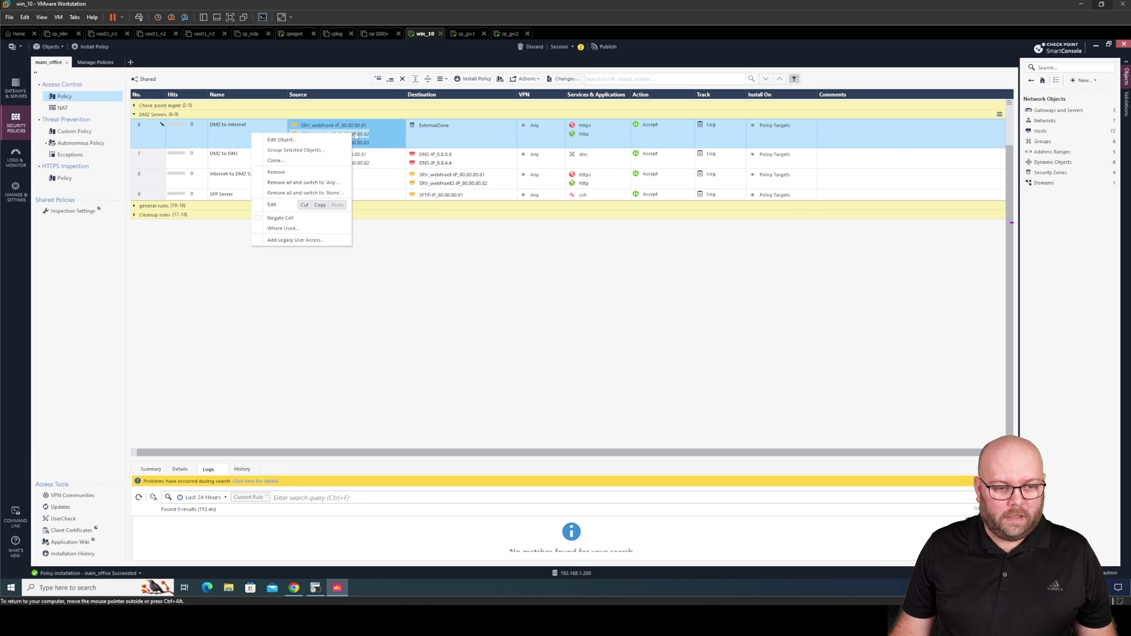
pyautogui.click(310, 230)
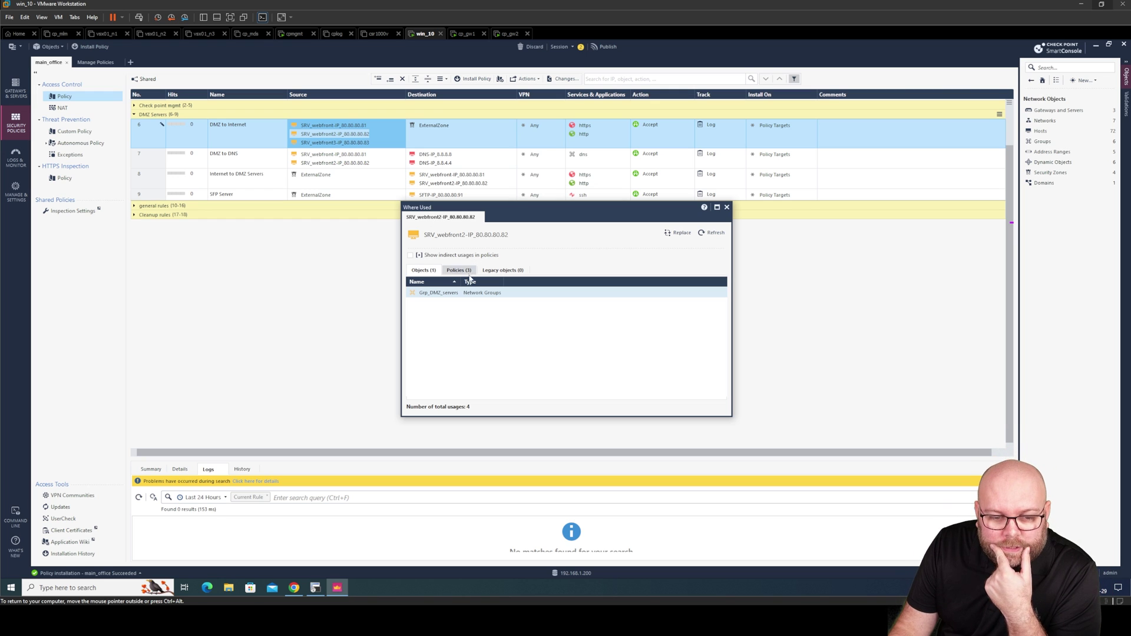
pyautogui.click(441, 296)
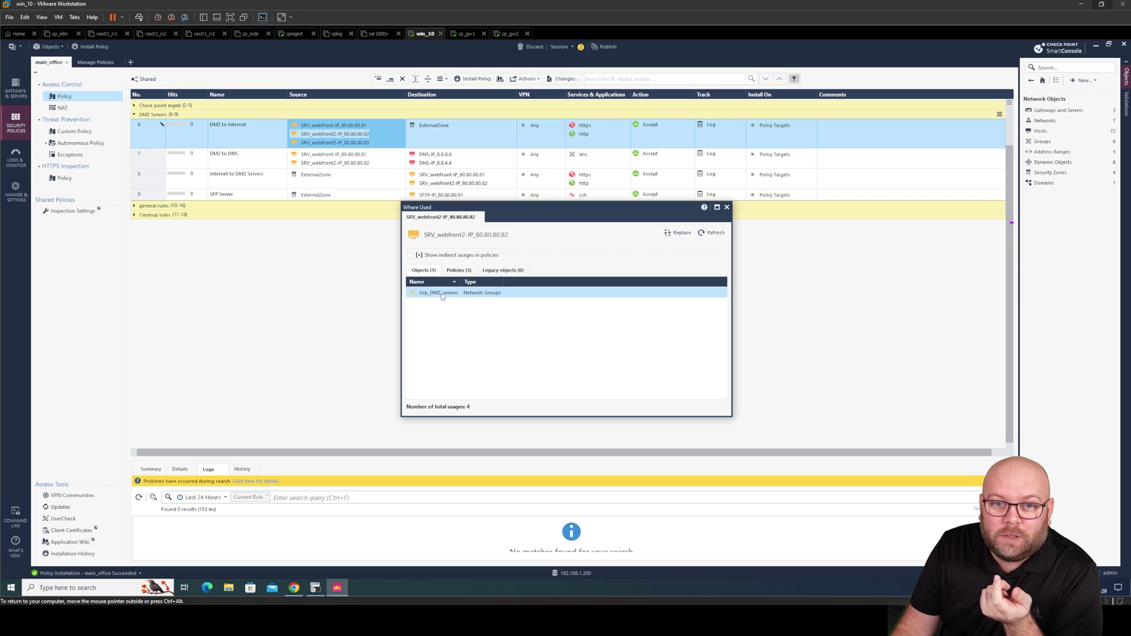
# Step: Check the Grp_DMZ_servers group's own usage, find it unused, and close those results
pyautogui.rightClick(444, 295)
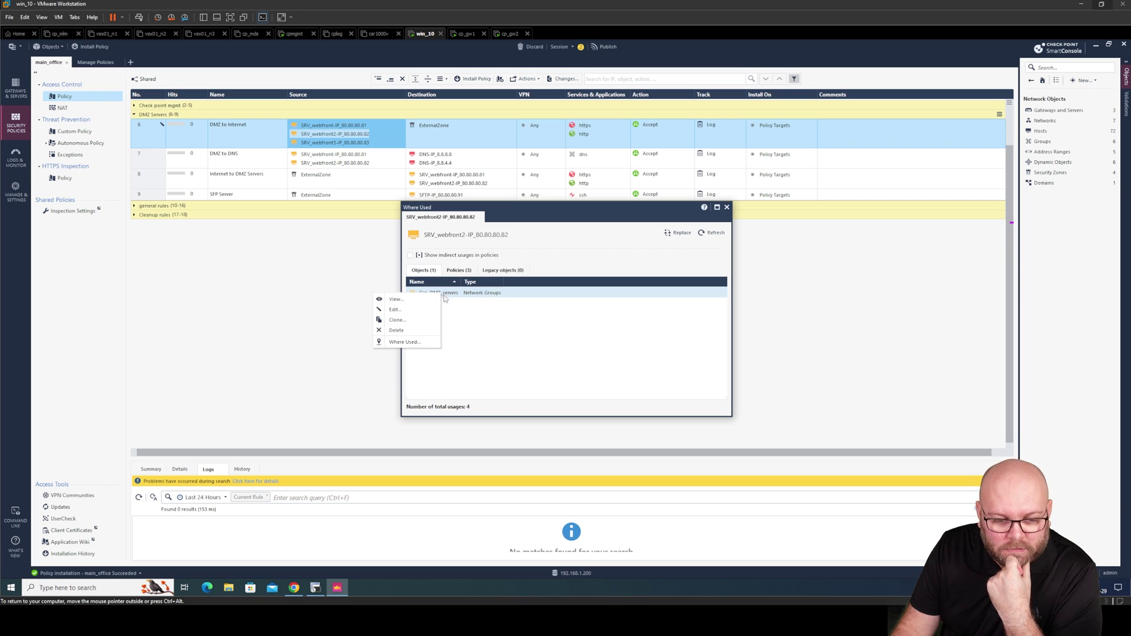
pyautogui.click(415, 341)
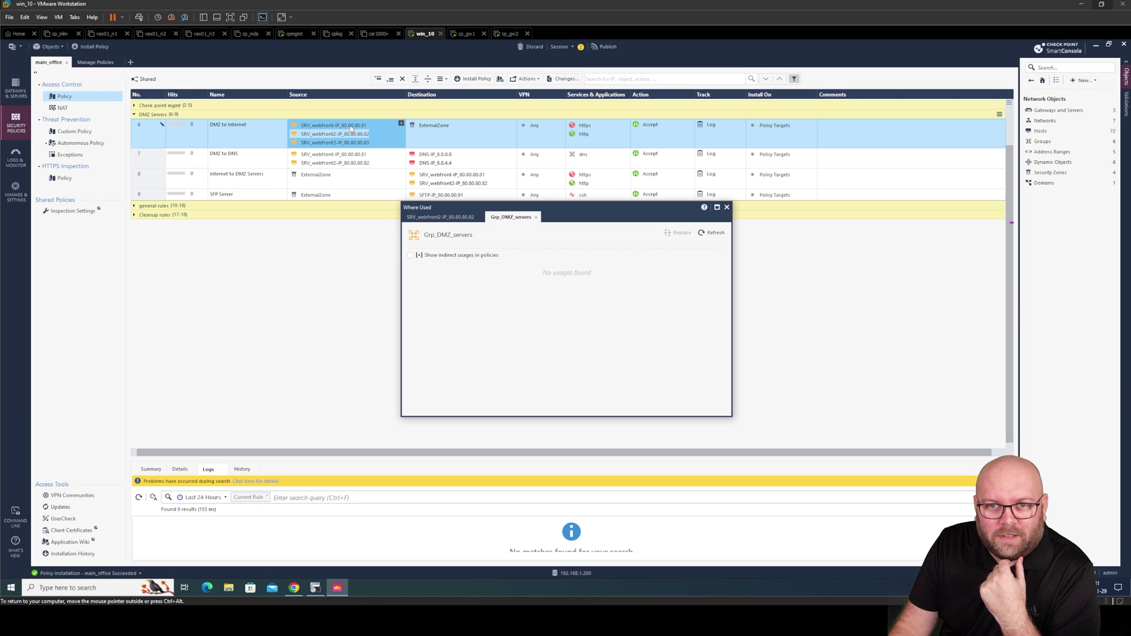
pyautogui.moveTo(351, 127)
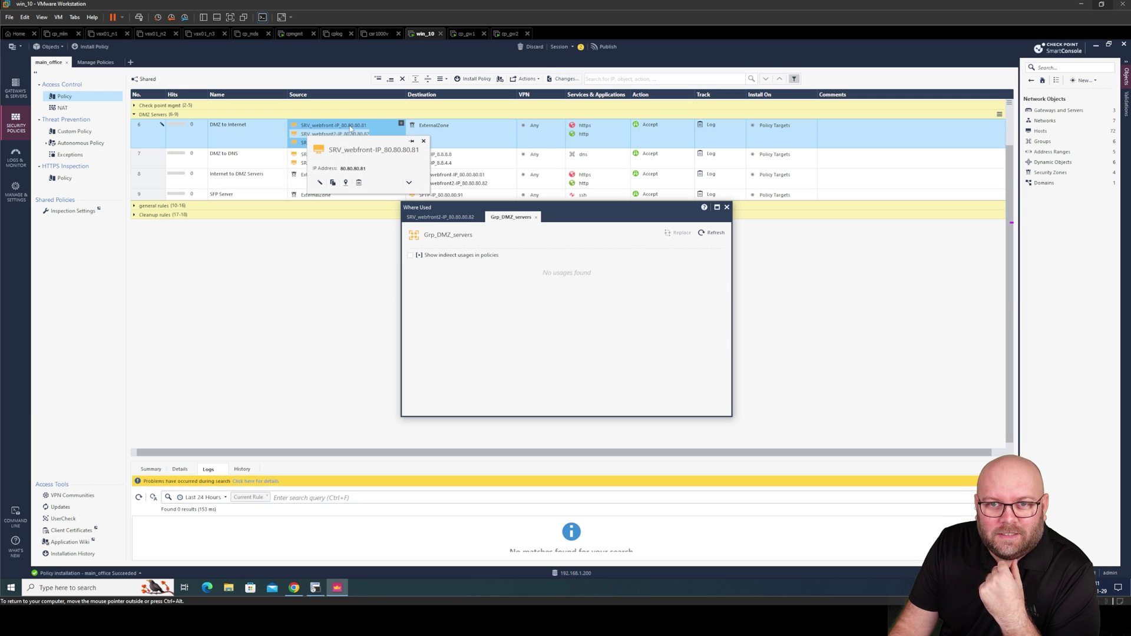
pyautogui.click(535, 217)
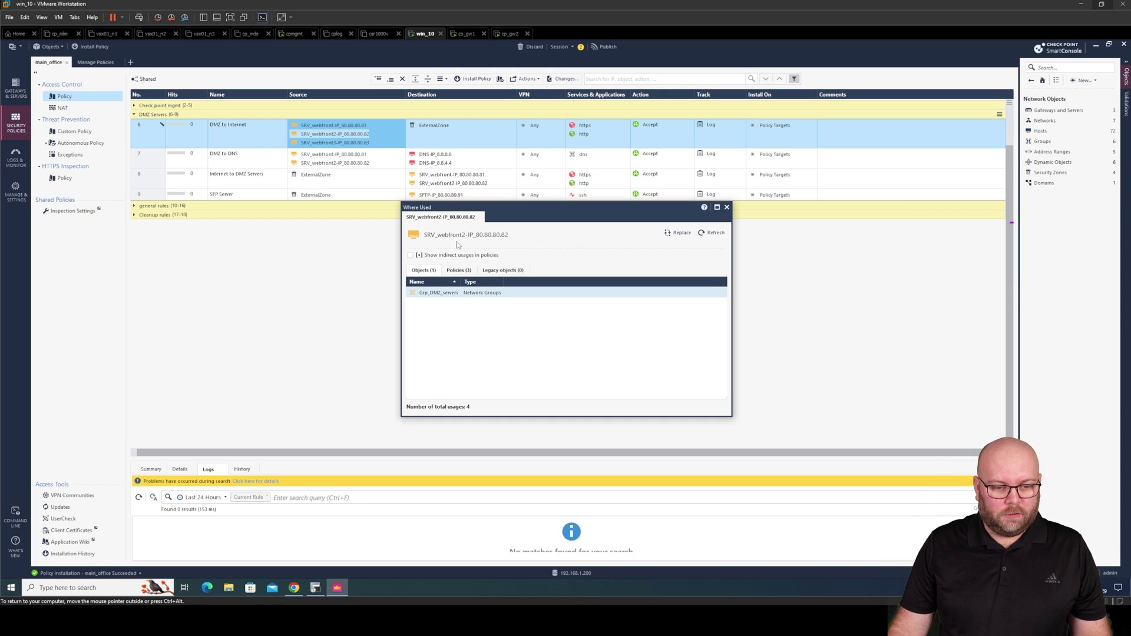
pyautogui.moveTo(439, 238)
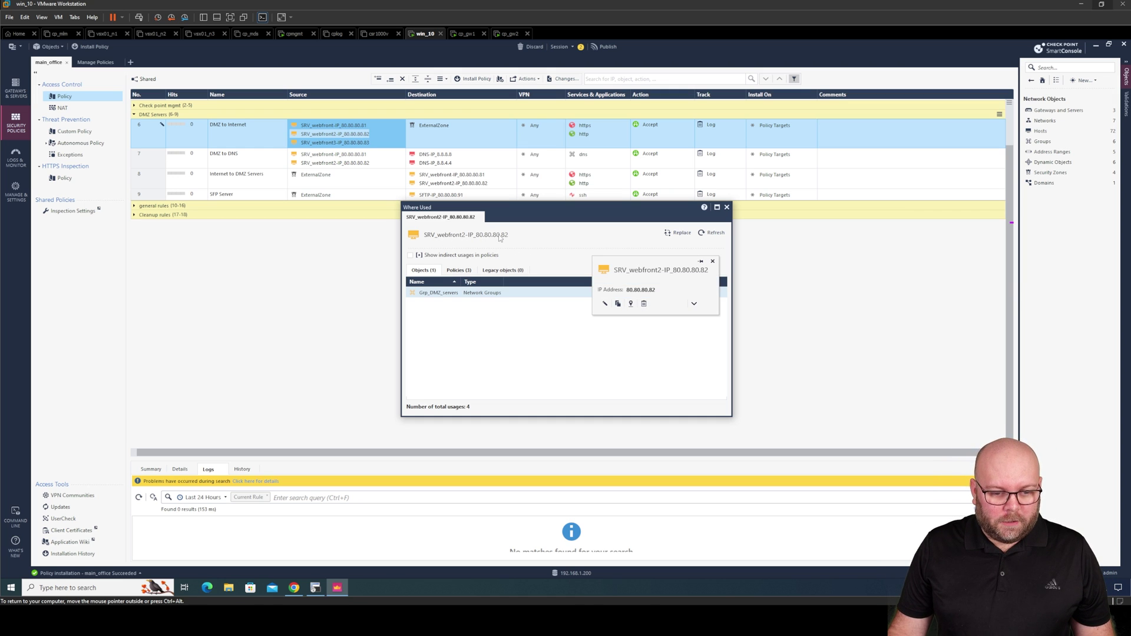
# Step: From webfront2's policy usages, add SRV_webfront3 to rule 7's Source
pyautogui.click(459, 270)
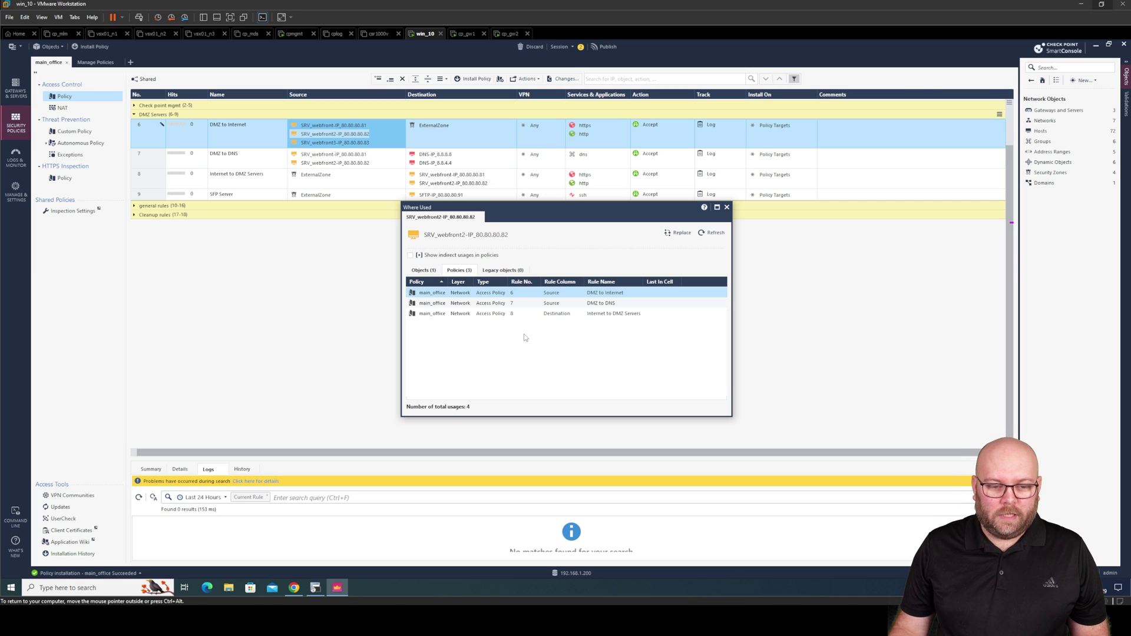
pyautogui.click(519, 313)
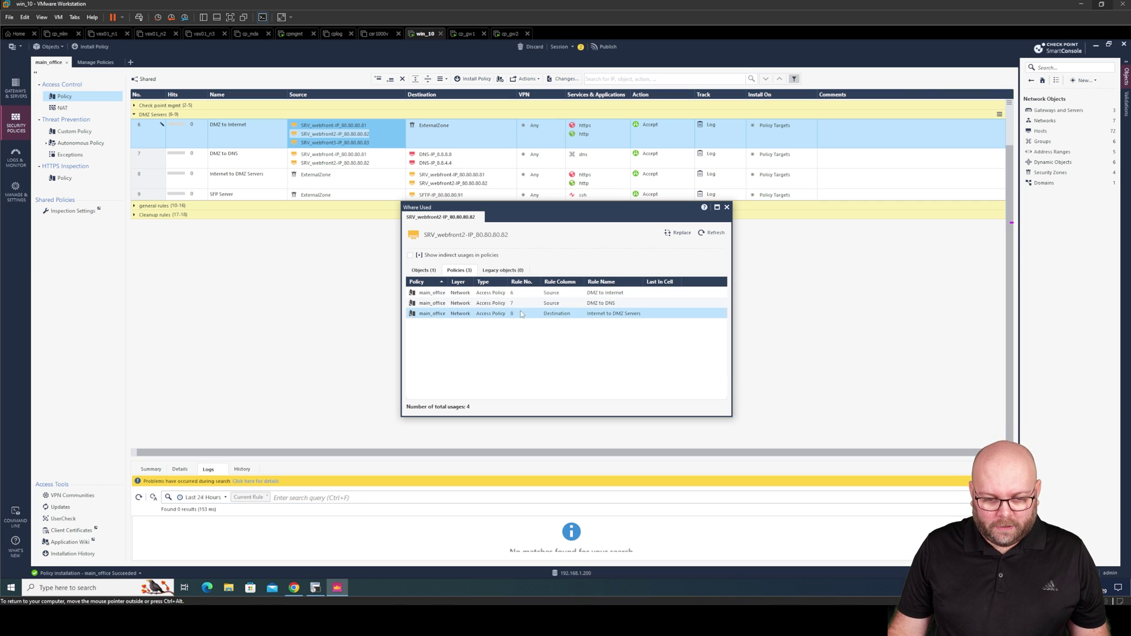
pyautogui.click(517, 304)
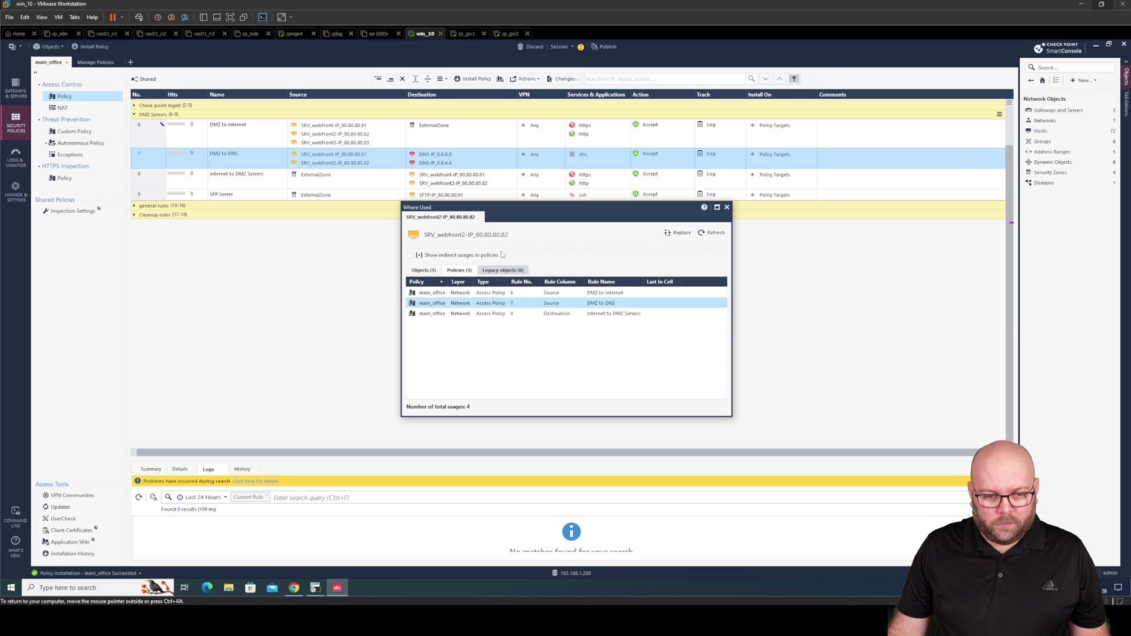
pyautogui.click(401, 153)
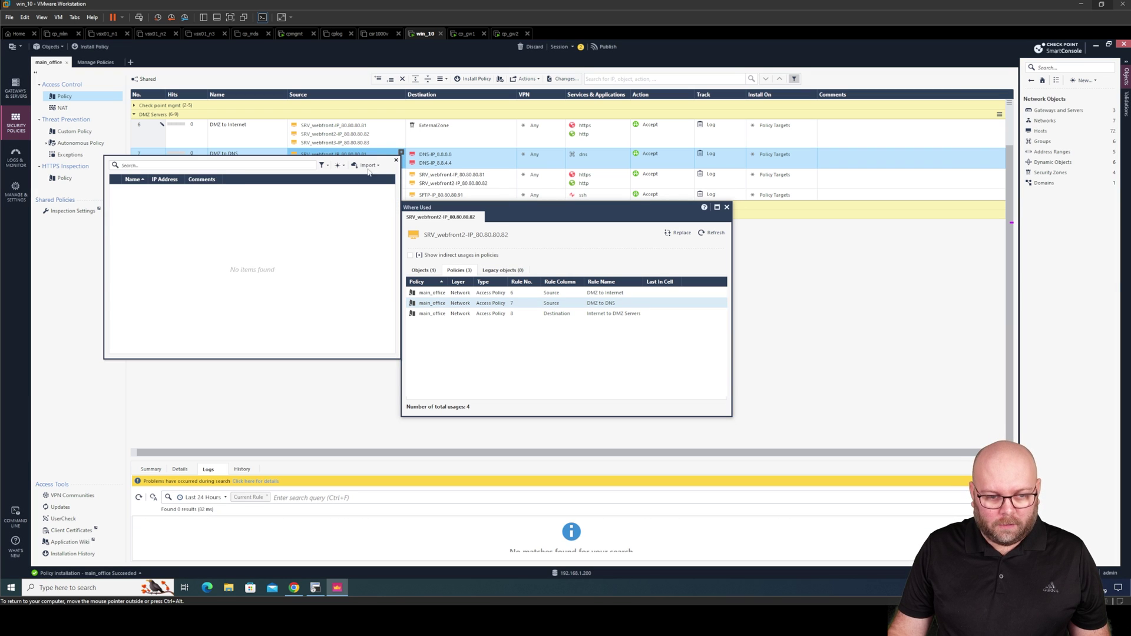
pyautogui.click(116, 222)
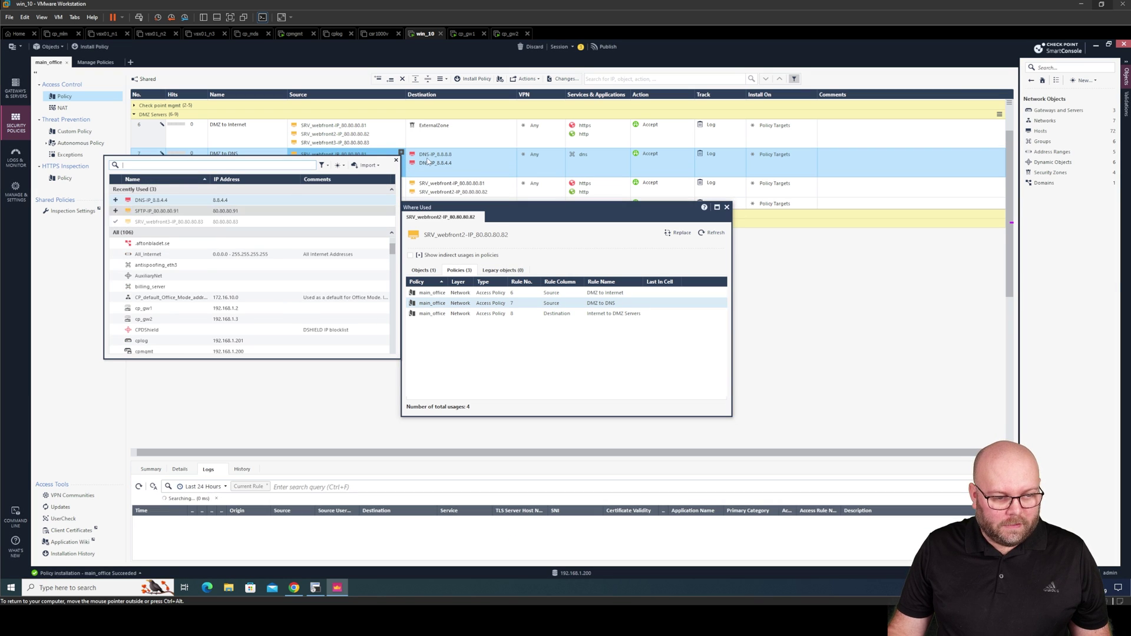
pyautogui.click(396, 160)
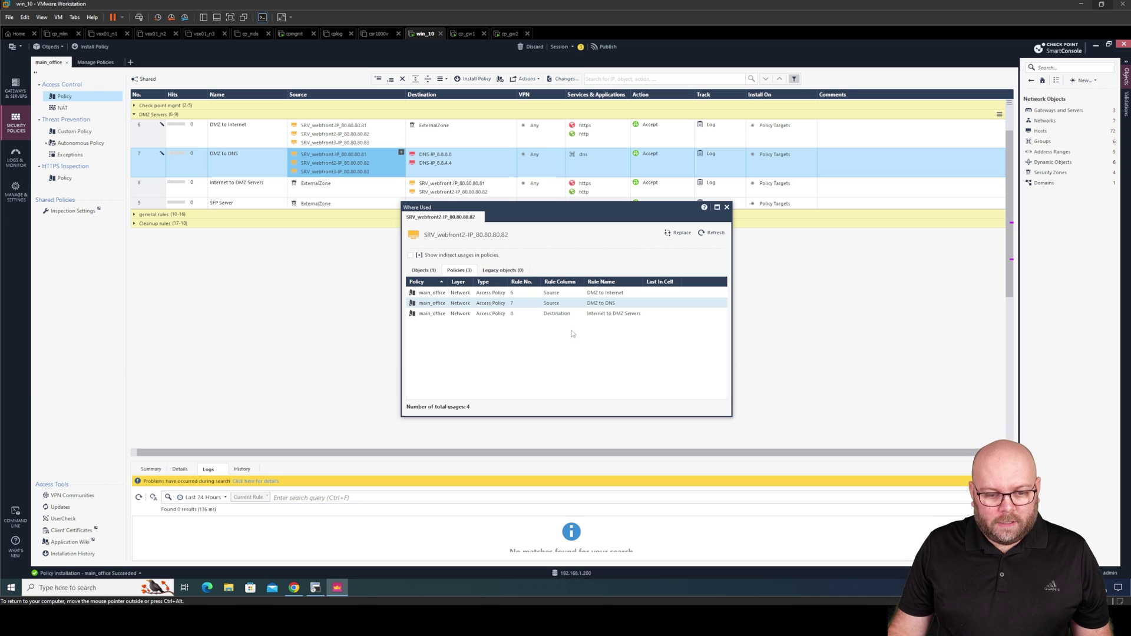
# Step: Add SRV_webfront3 to rule 8's Destination
pyautogui.click(574, 314)
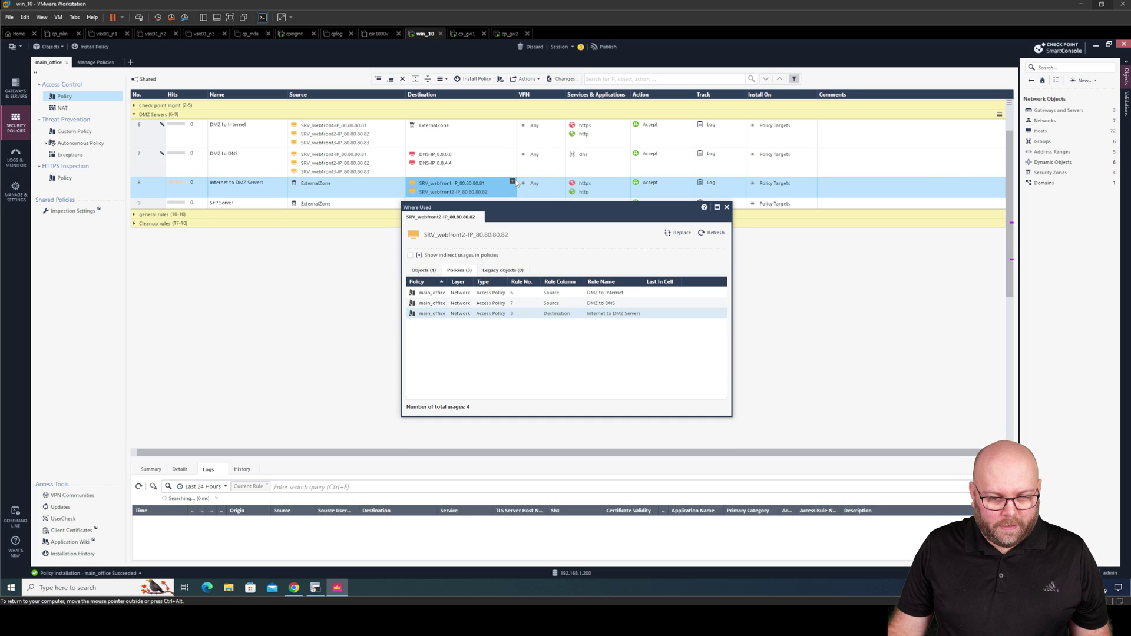
pyautogui.click(512, 181)
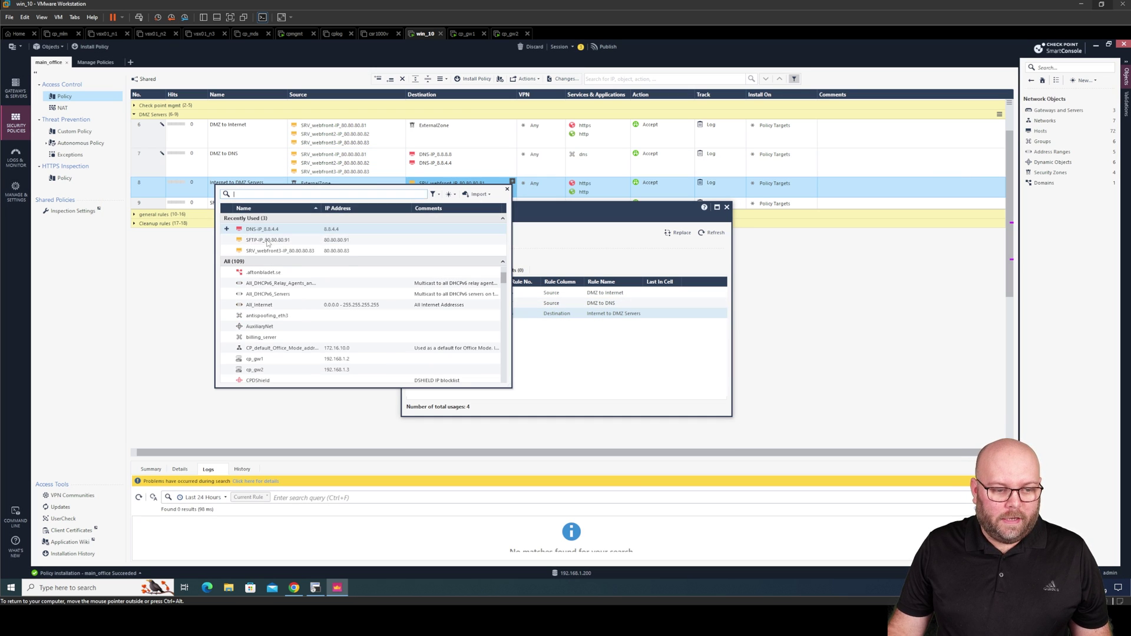
pyautogui.click(642, 350)
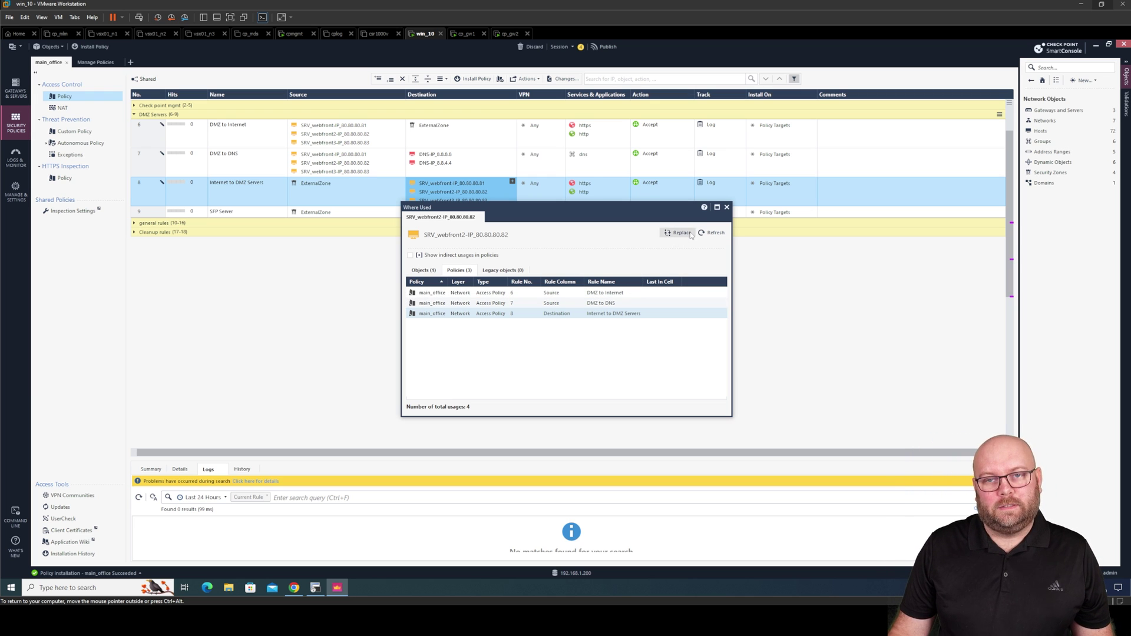
# Step: Open the Grp_DMZ_servers group for editing from webfront2's Where Used results
pyautogui.click(727, 208)
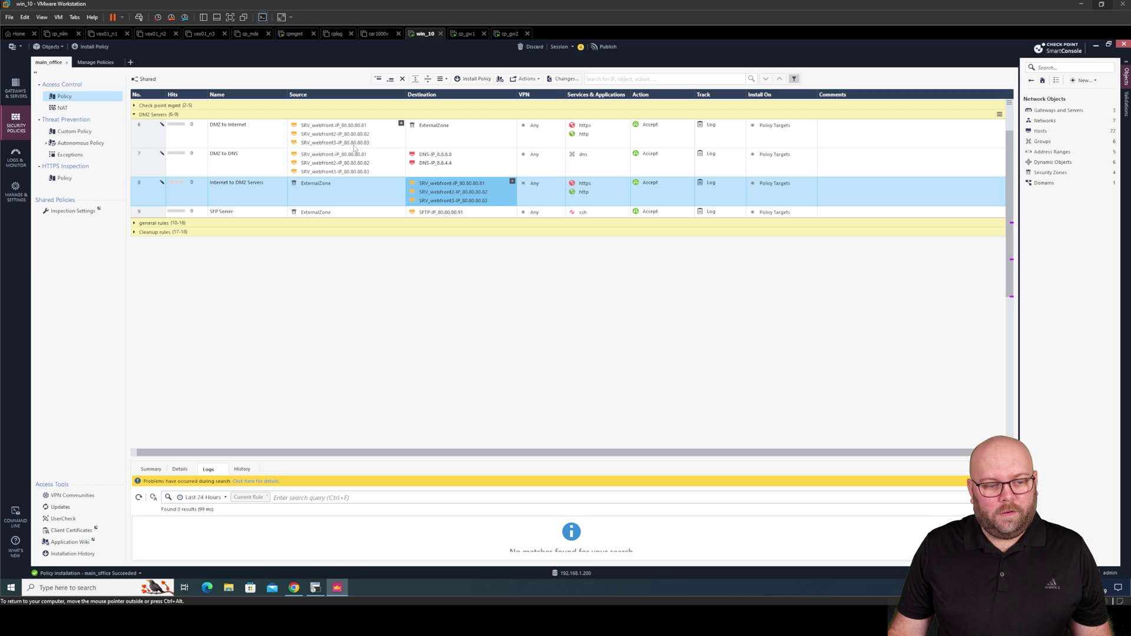
pyautogui.moveTo(355, 147)
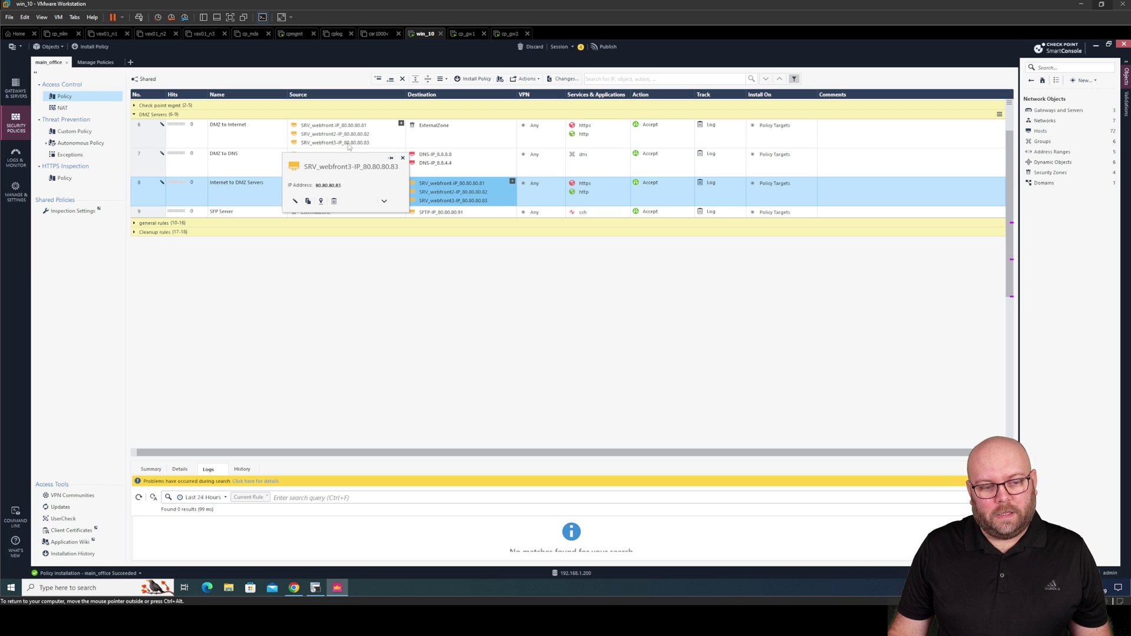
pyautogui.click(353, 144)
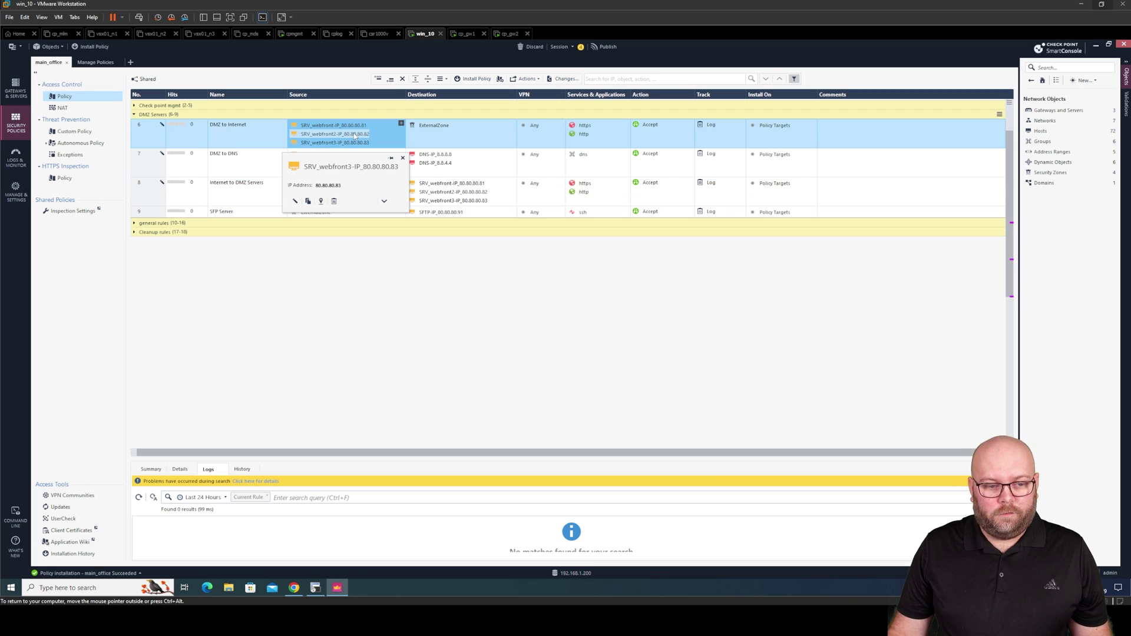
pyautogui.rightClick(351, 137)
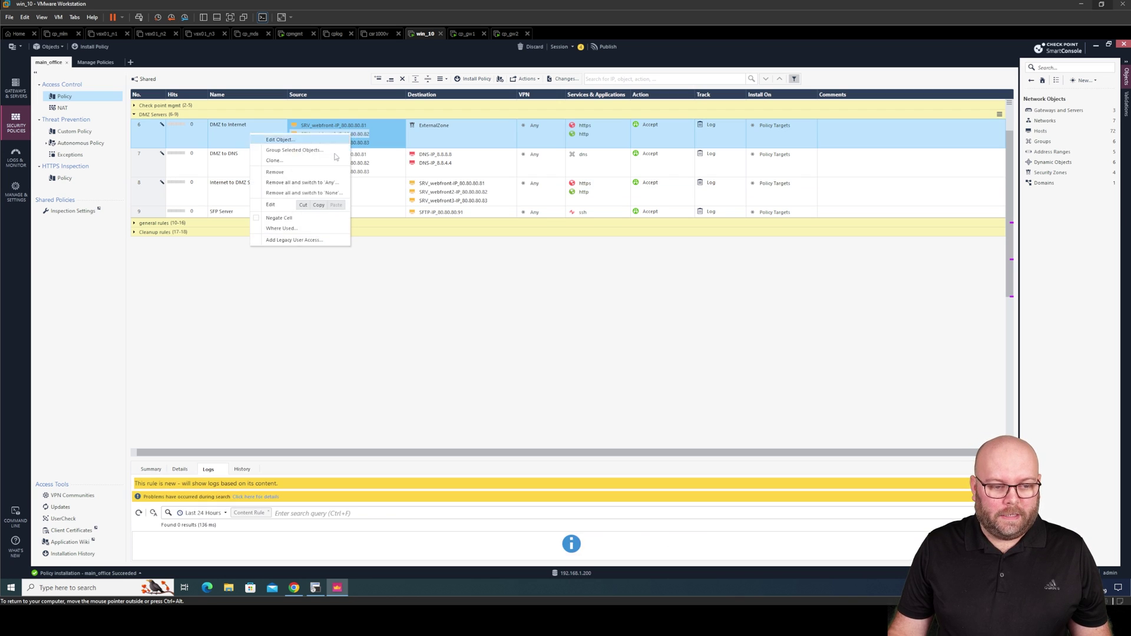
pyautogui.click(298, 229)
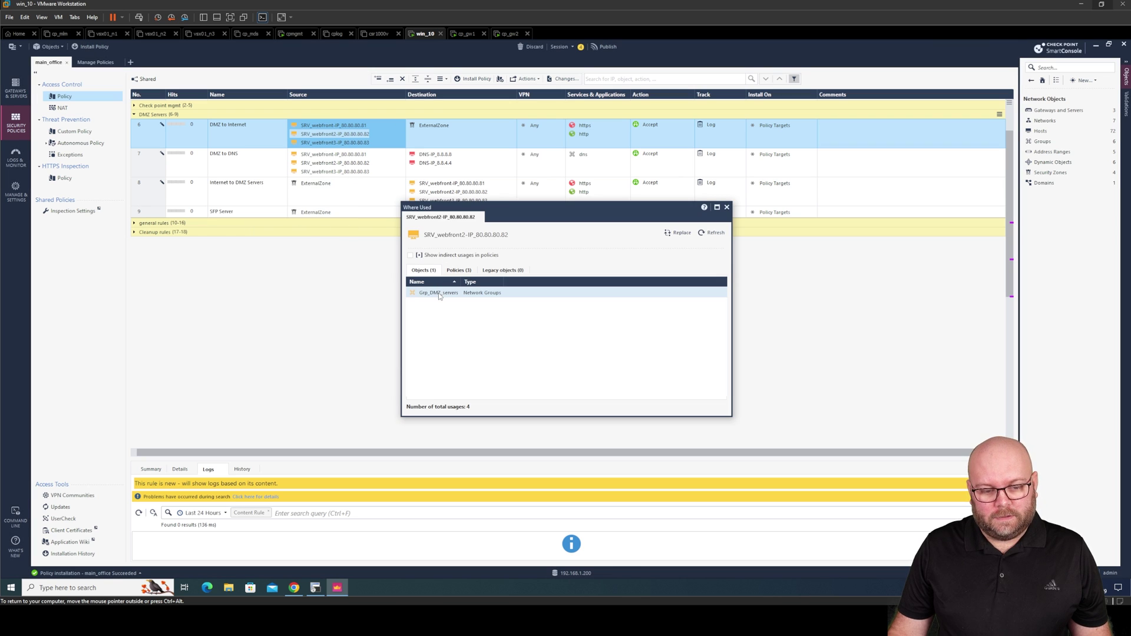
pyautogui.rightClick(438, 296)
pyautogui.click(443, 308)
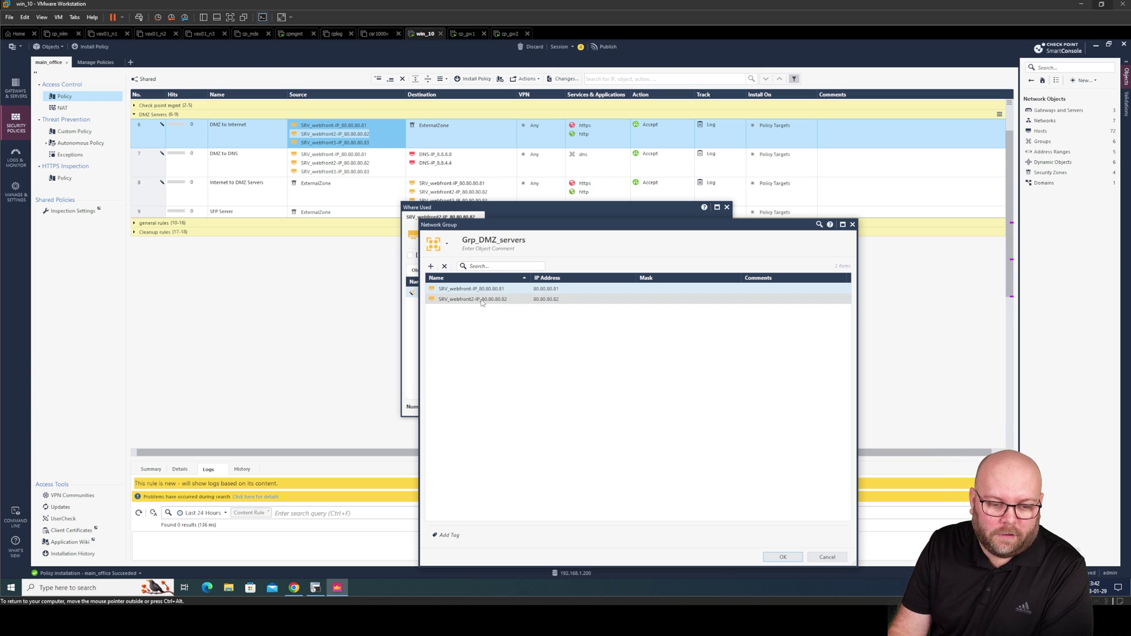
# Step: Rename the group's first member host to SRV_webfront1-IP_80.80.80.81
pyautogui.moveTo(482, 224); pyautogui.dragTo(538, 162)
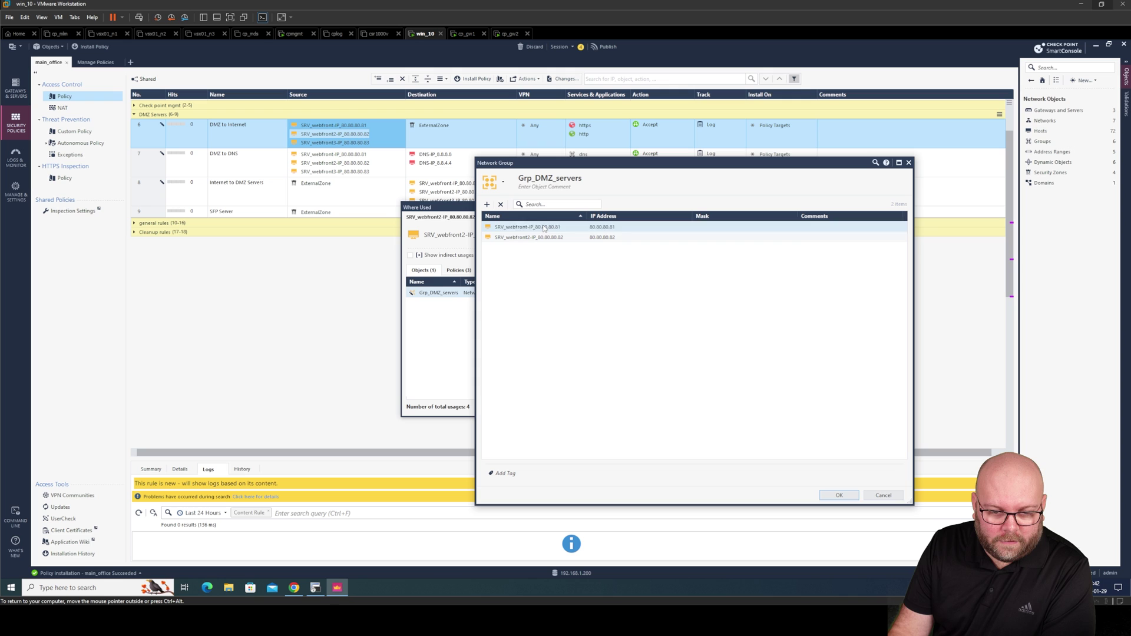
pyautogui.doubleClick(544, 227)
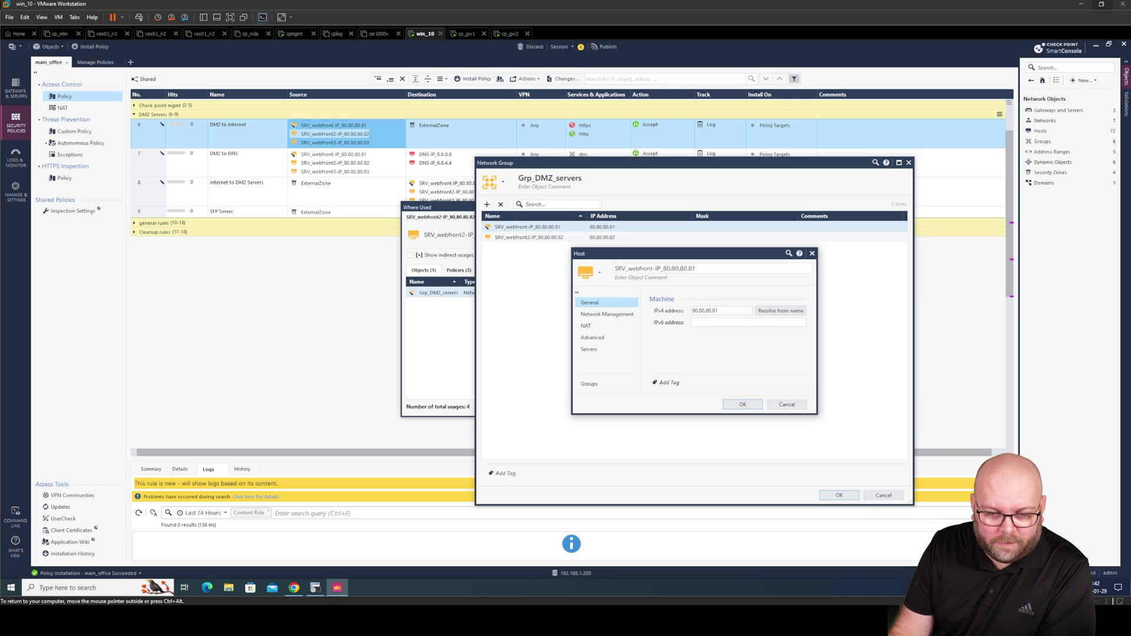
pyautogui.click(654, 269)
pyautogui.click(654, 269)
pyautogui.write('1')
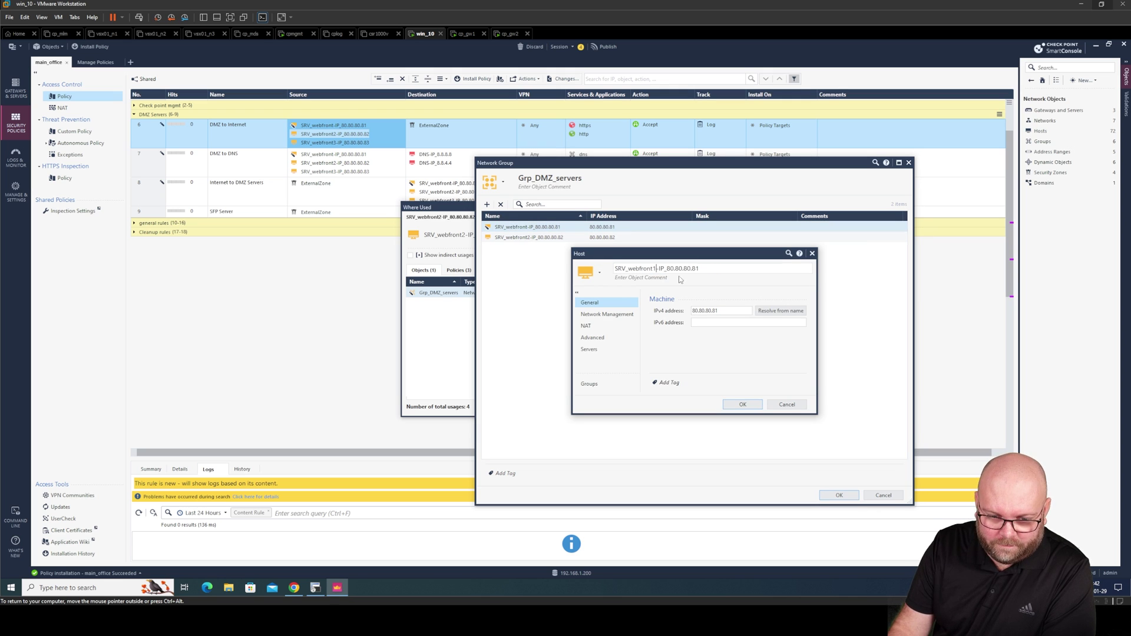
pyautogui.click(743, 405)
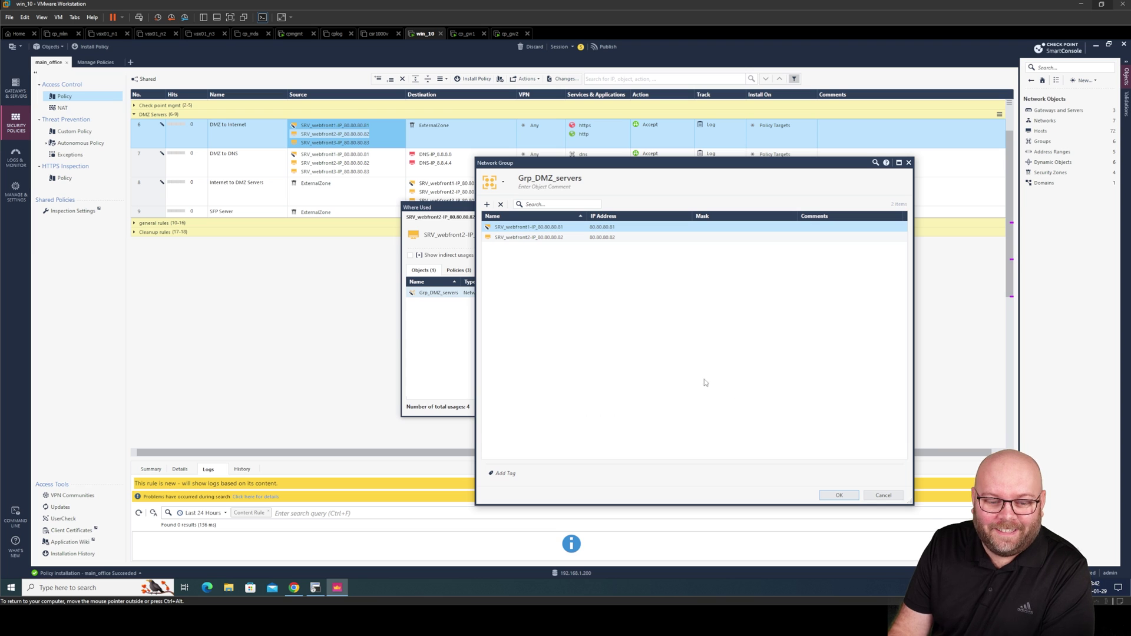
# Step: Add SRV_webfront3 as a member of Grp_DMZ_servers and save the group
pyautogui.click(486, 204)
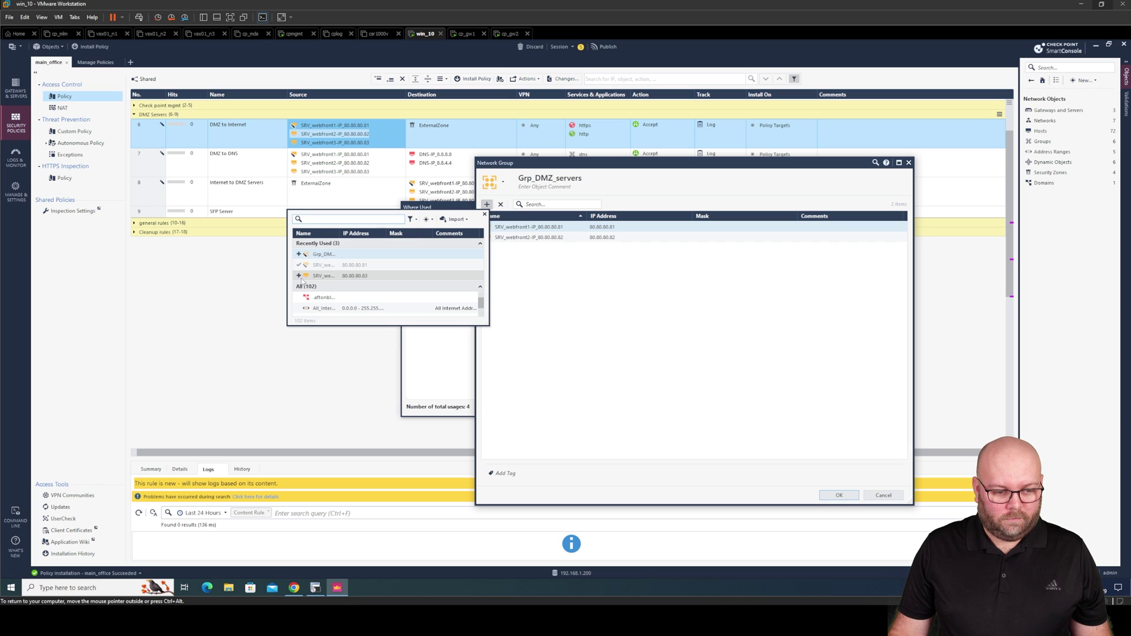
pyautogui.click(299, 276)
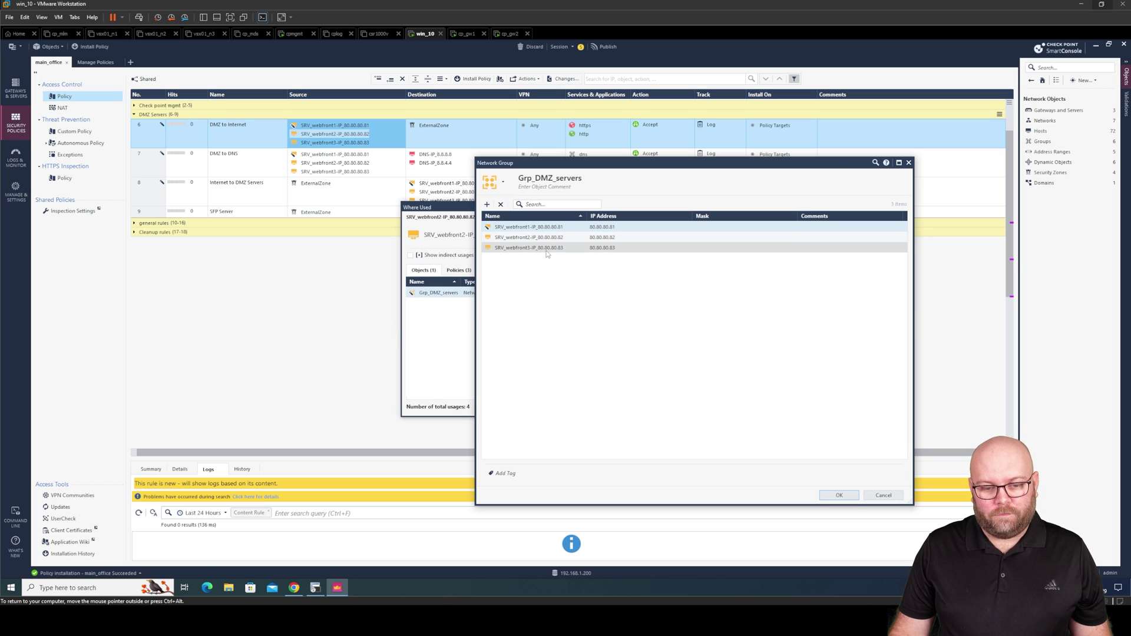
pyautogui.click(838, 495)
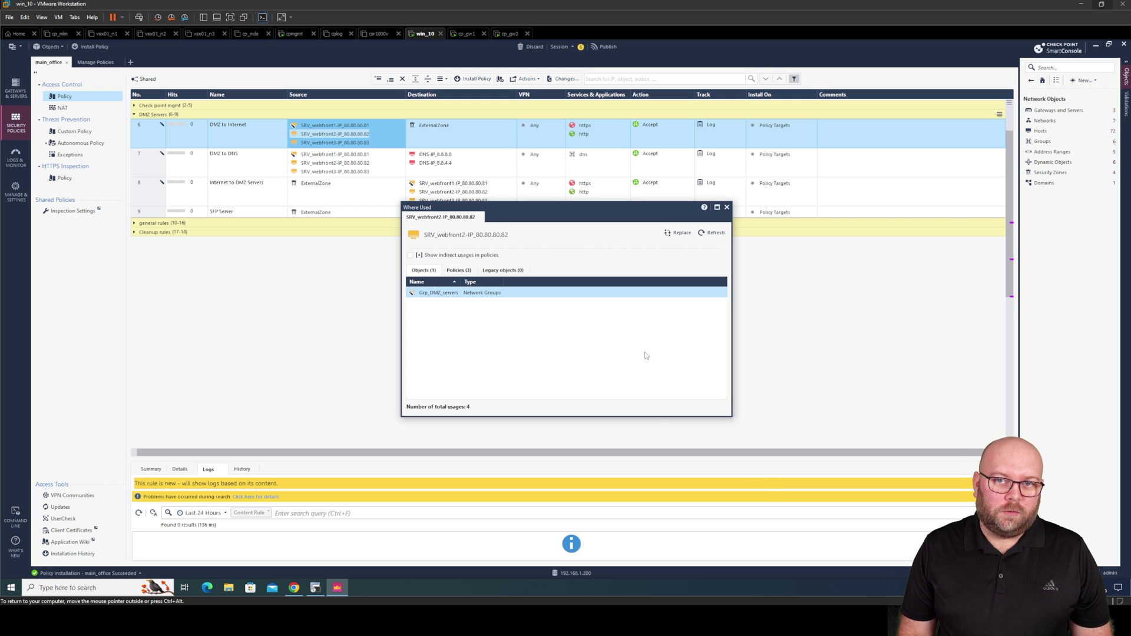
pyautogui.rightClick(428, 293)
pyautogui.click(390, 340)
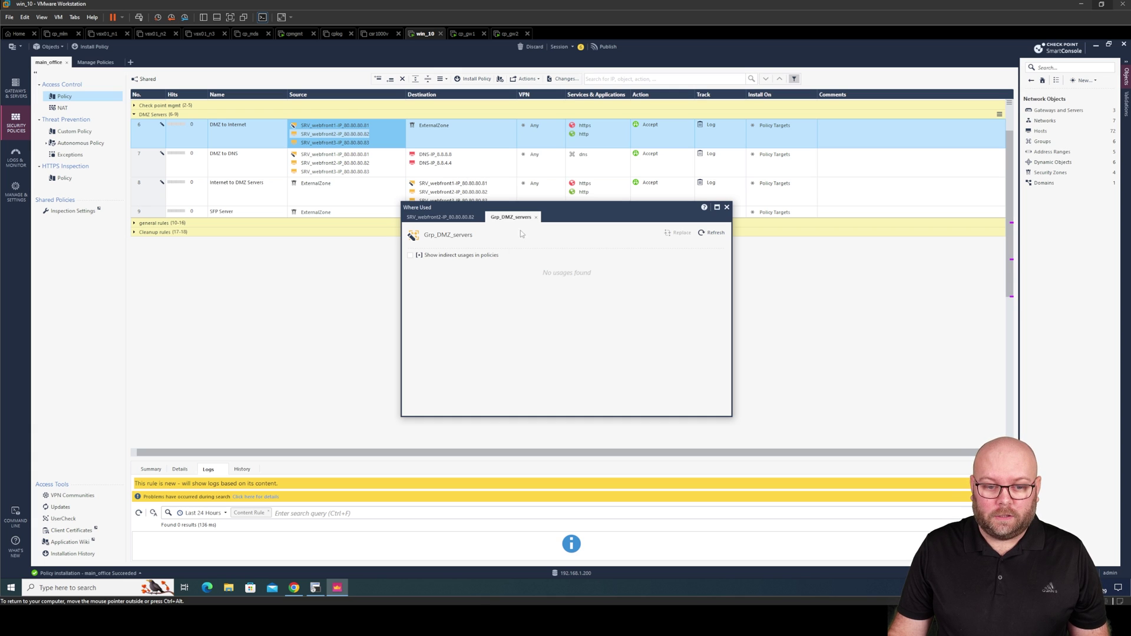
pyautogui.click(536, 217)
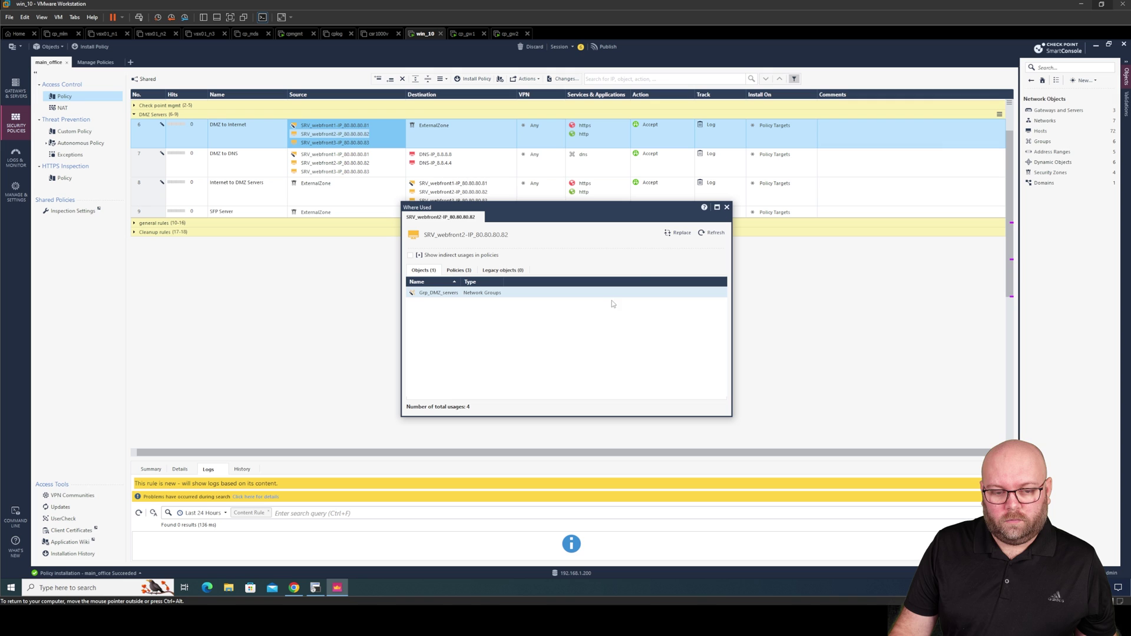
# Step: Begin replacing SRV_webfront2 in its three policy rules, choosing Grp_DMZ_servers as the replacement
pyautogui.click(681, 235)
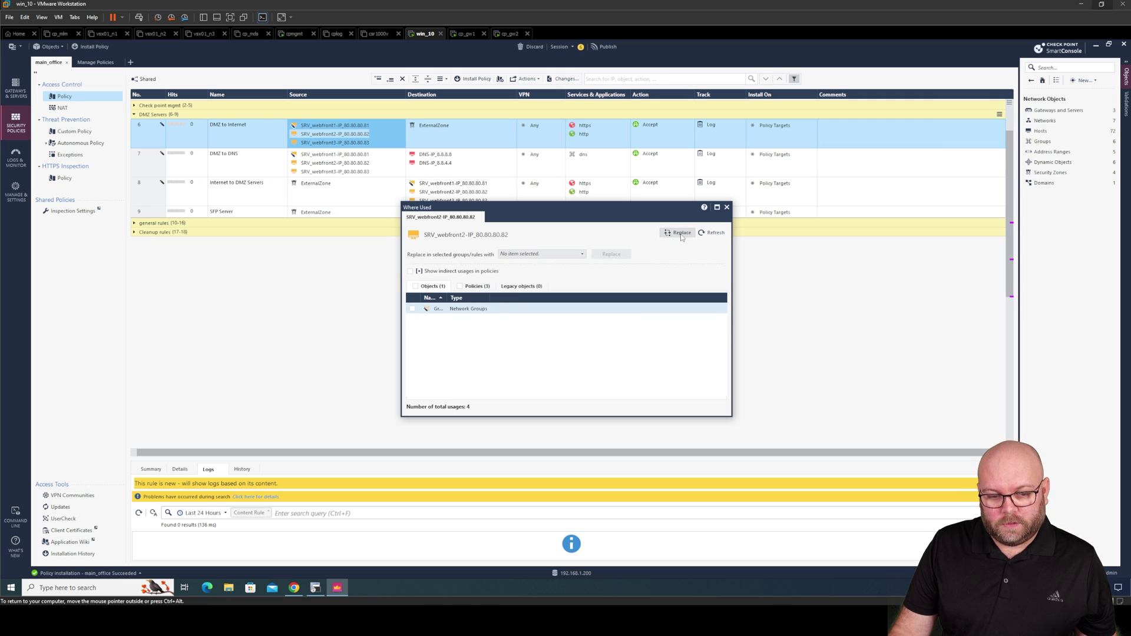
pyautogui.moveTo(443, 239)
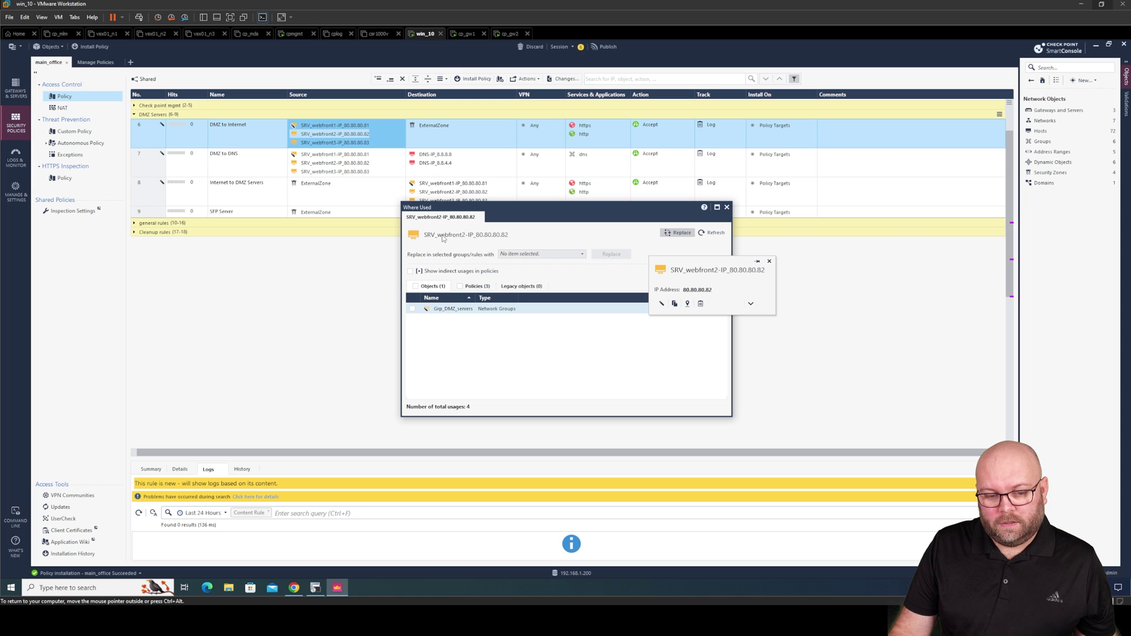
pyautogui.click(474, 287)
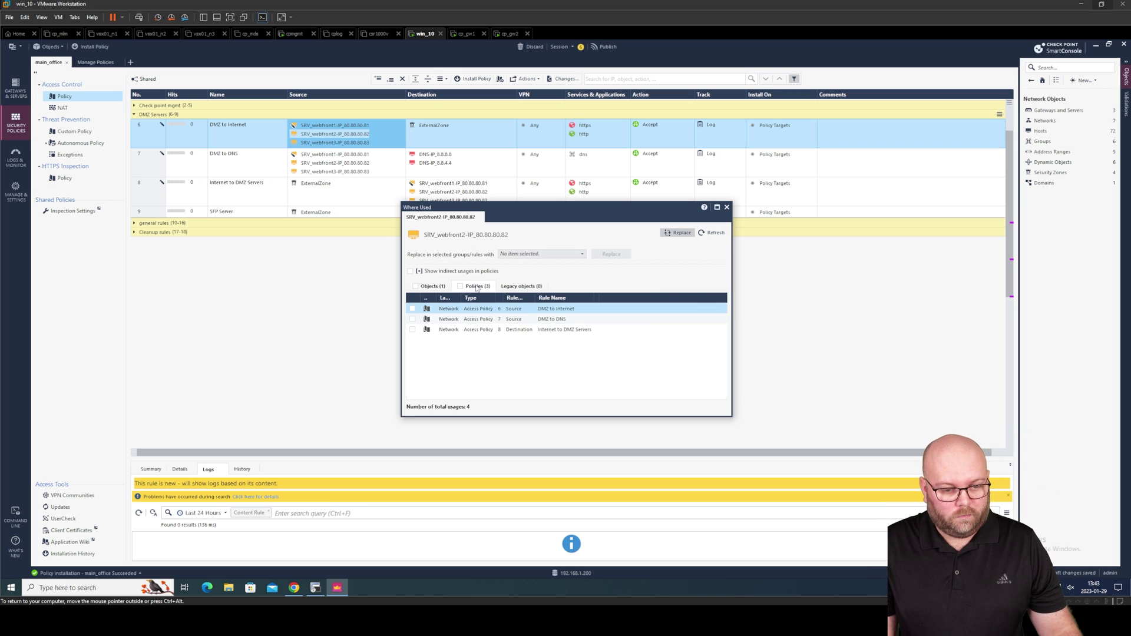
pyautogui.click(460, 287)
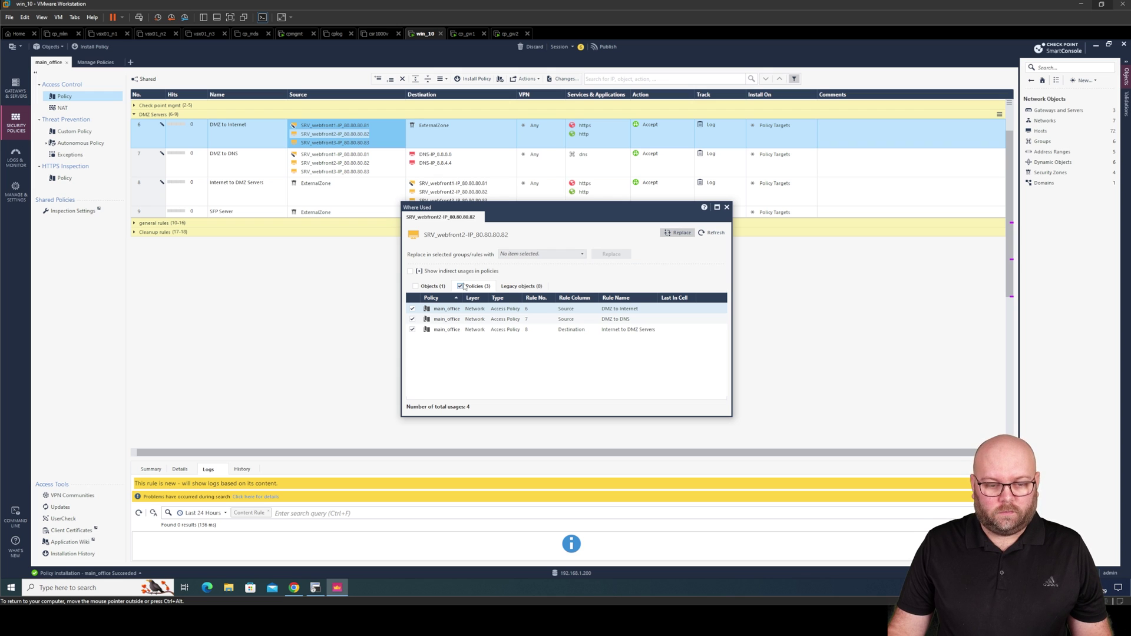
pyautogui.click(527, 254)
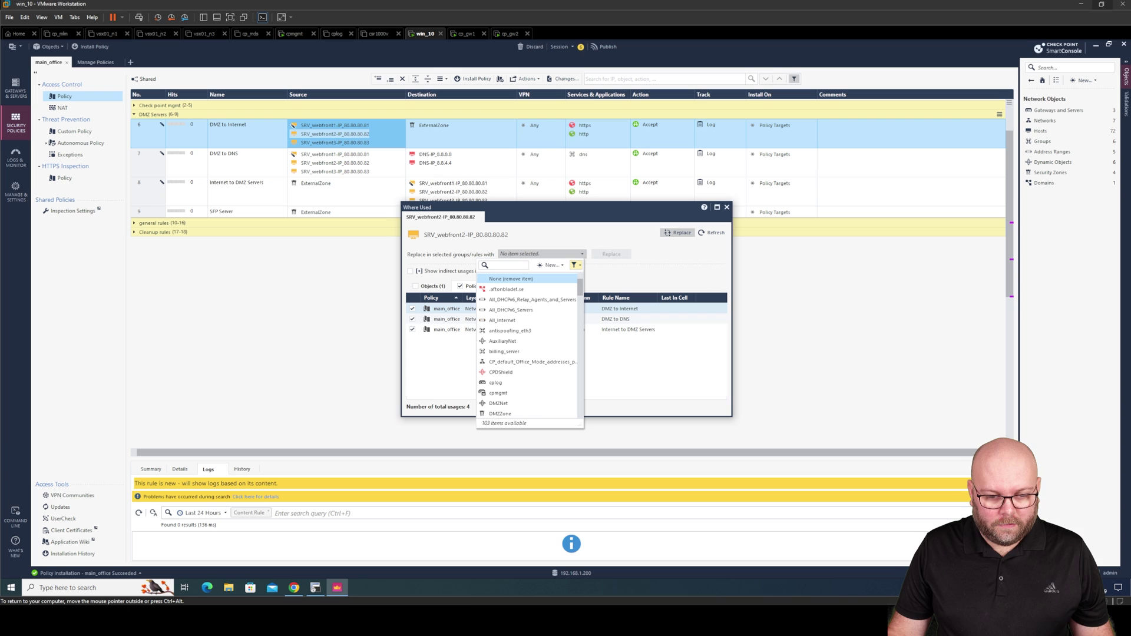
pyautogui.write('grp_dmz')
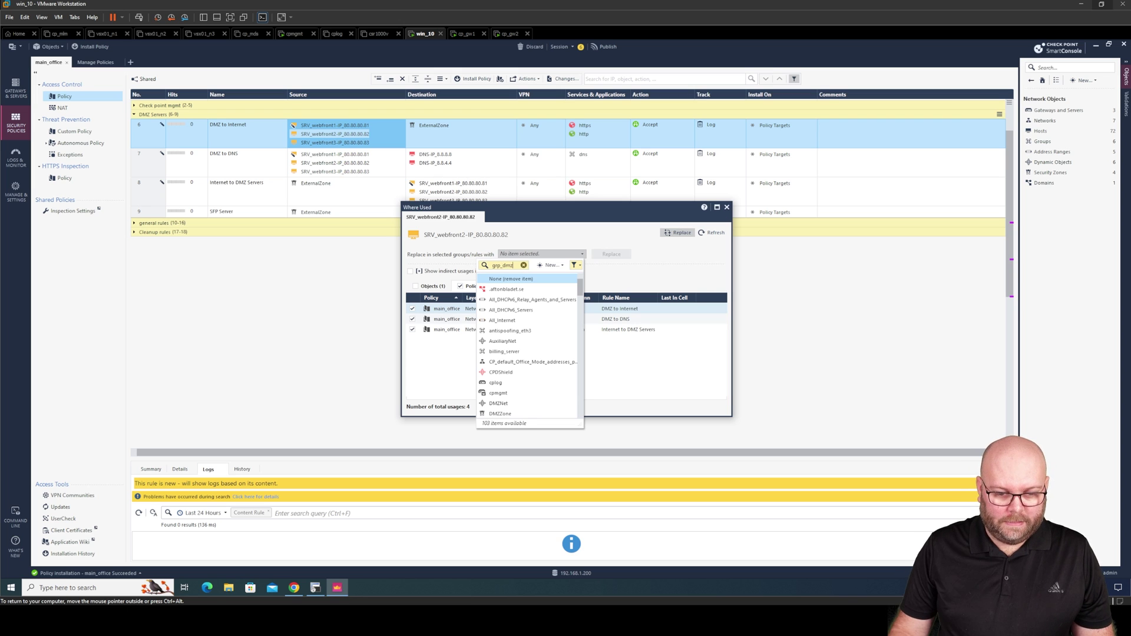
pyautogui.click(558, 295)
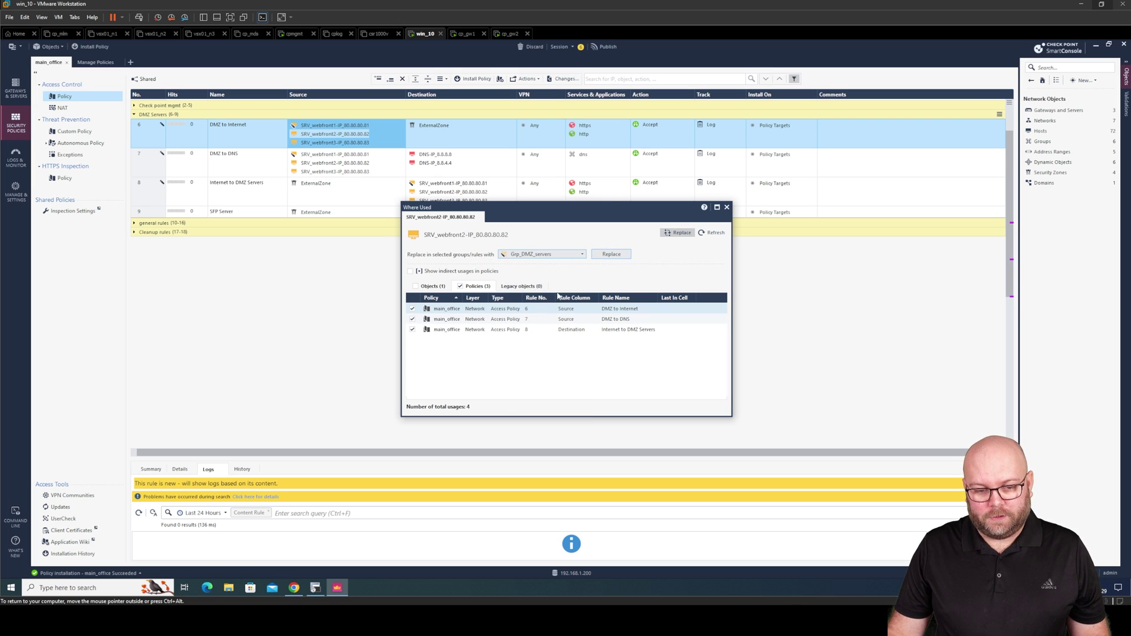
# Step: Apply the Grp_DMZ_servers replacement to rules 6, 7 and 8 and confirm it
pyautogui.moveTo(589, 208); pyautogui.dragTo(588, 231)
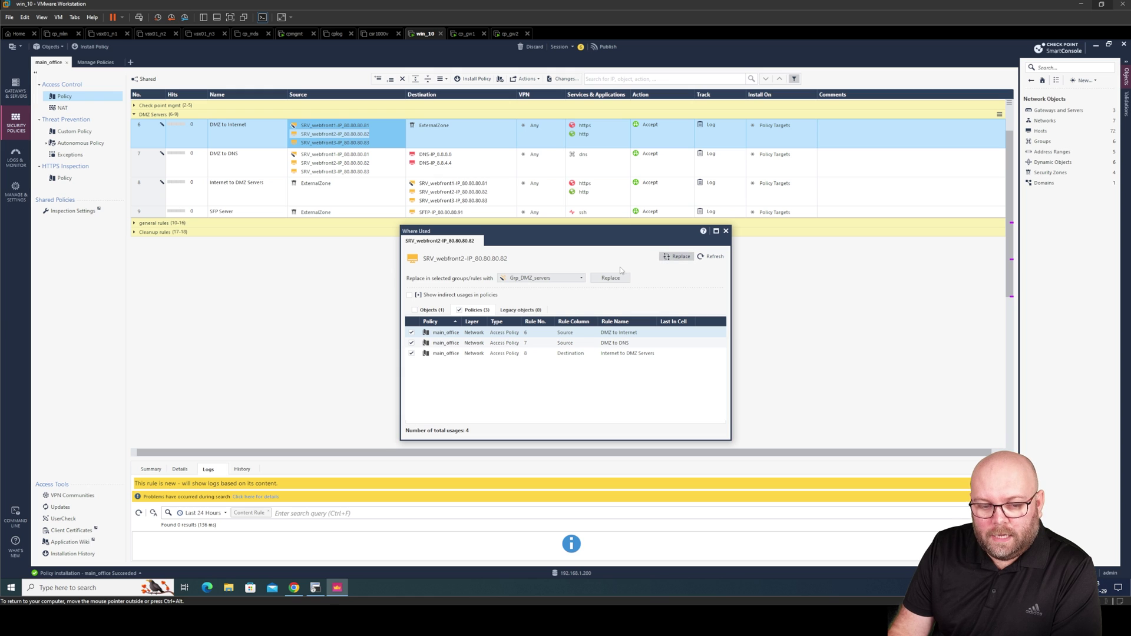
pyautogui.moveTo(425, 264)
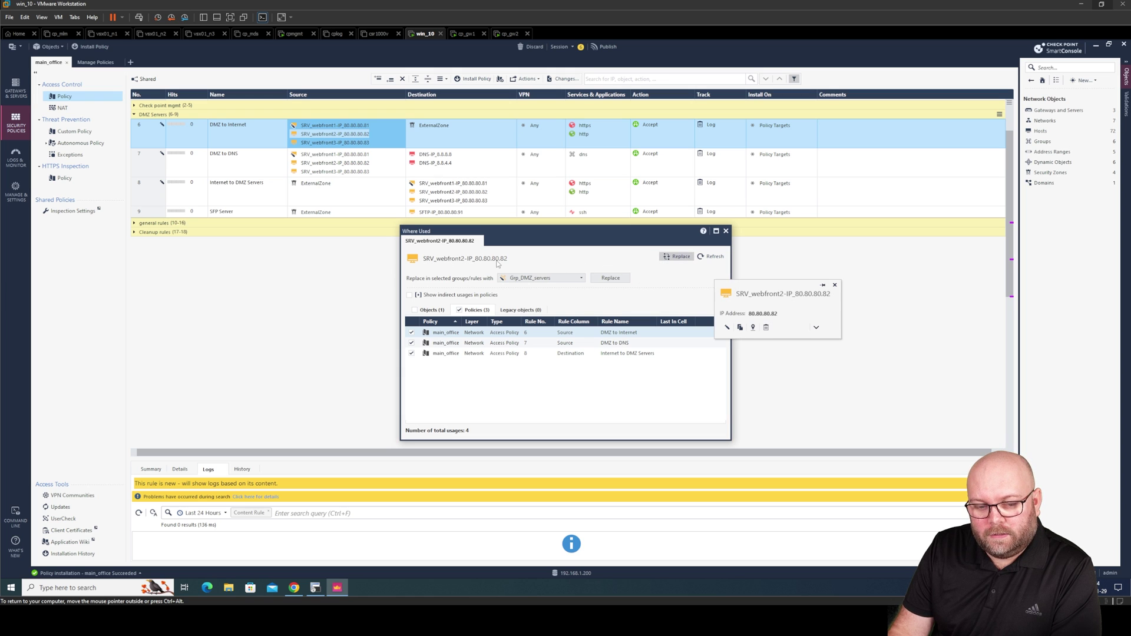
pyautogui.click(556, 278)
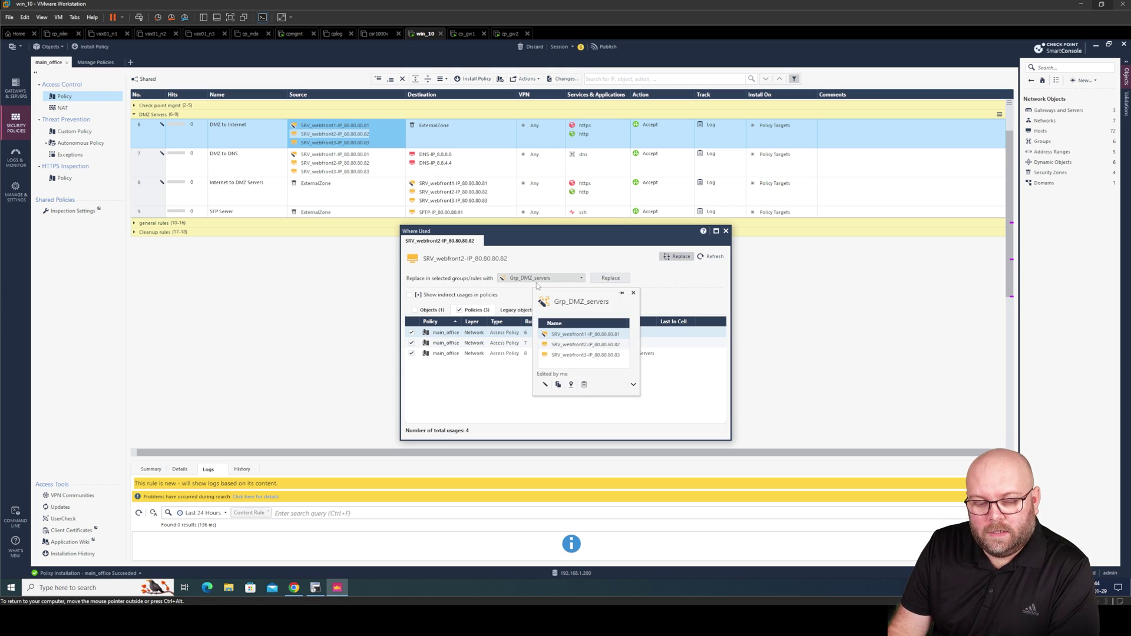
pyautogui.click(459, 316)
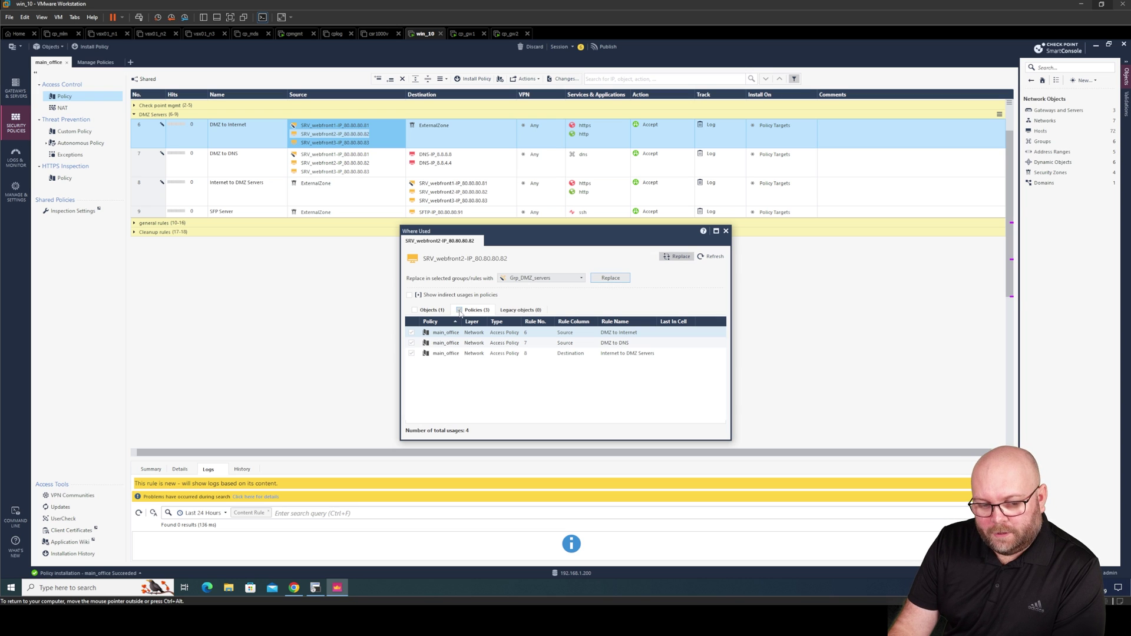
pyautogui.click(412, 333)
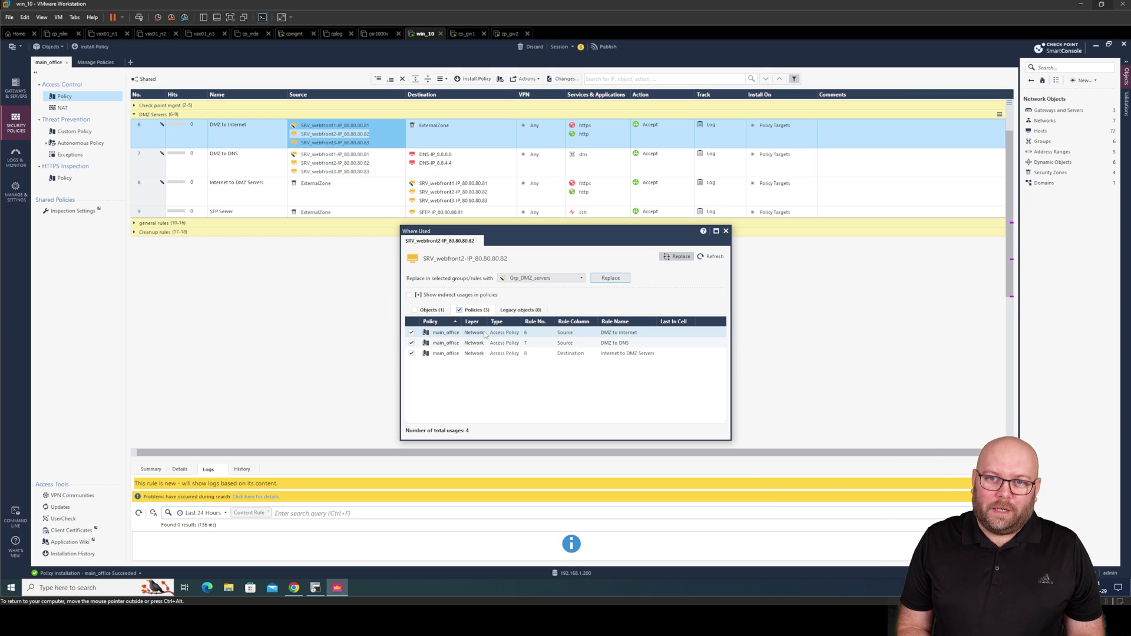
pyautogui.click(611, 279)
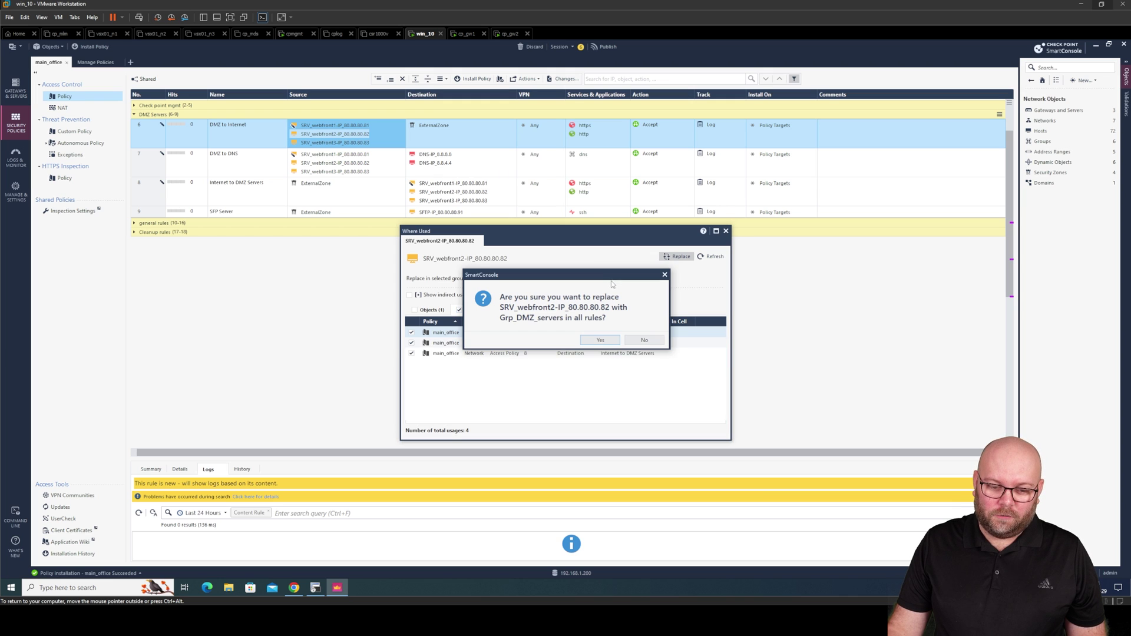
pyautogui.click(600, 340)
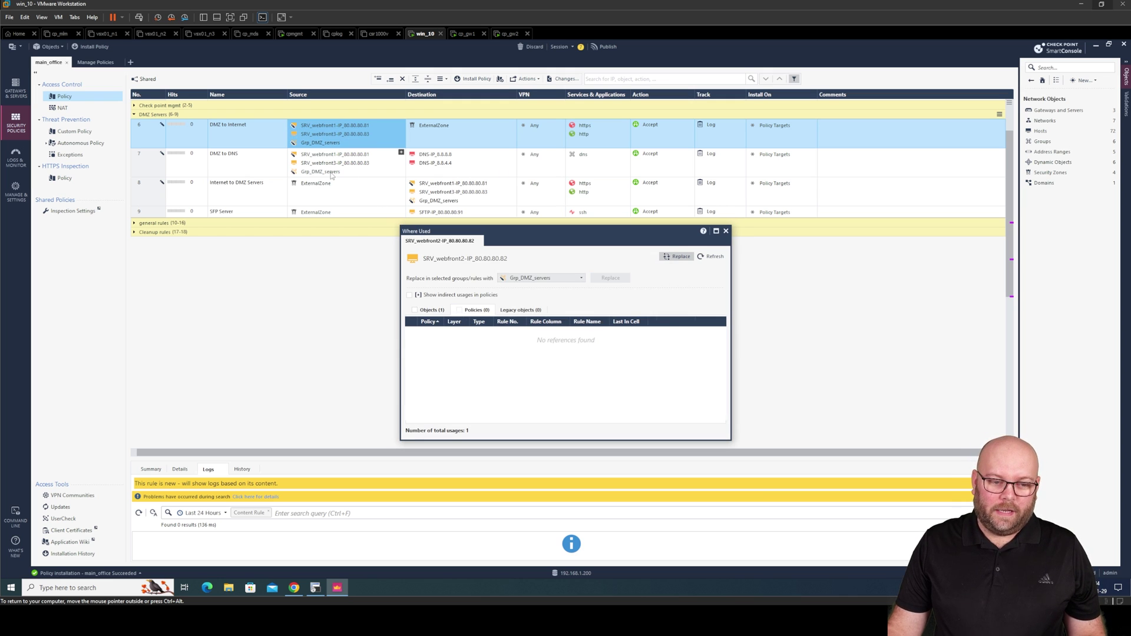
pyautogui.moveTo(331, 176)
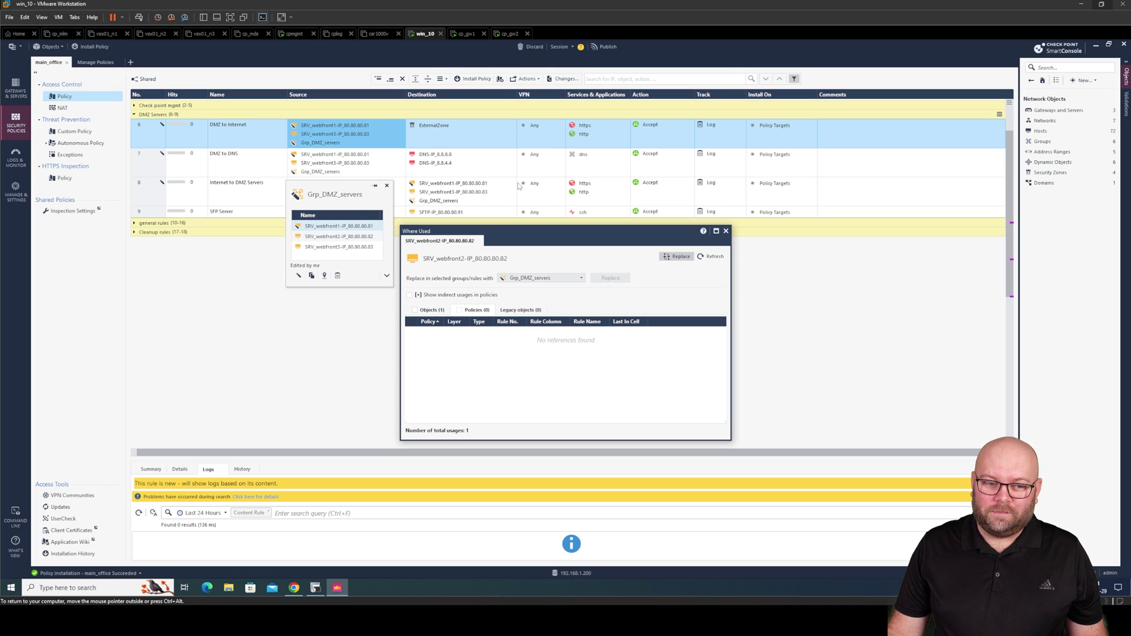
pyautogui.click(726, 231)
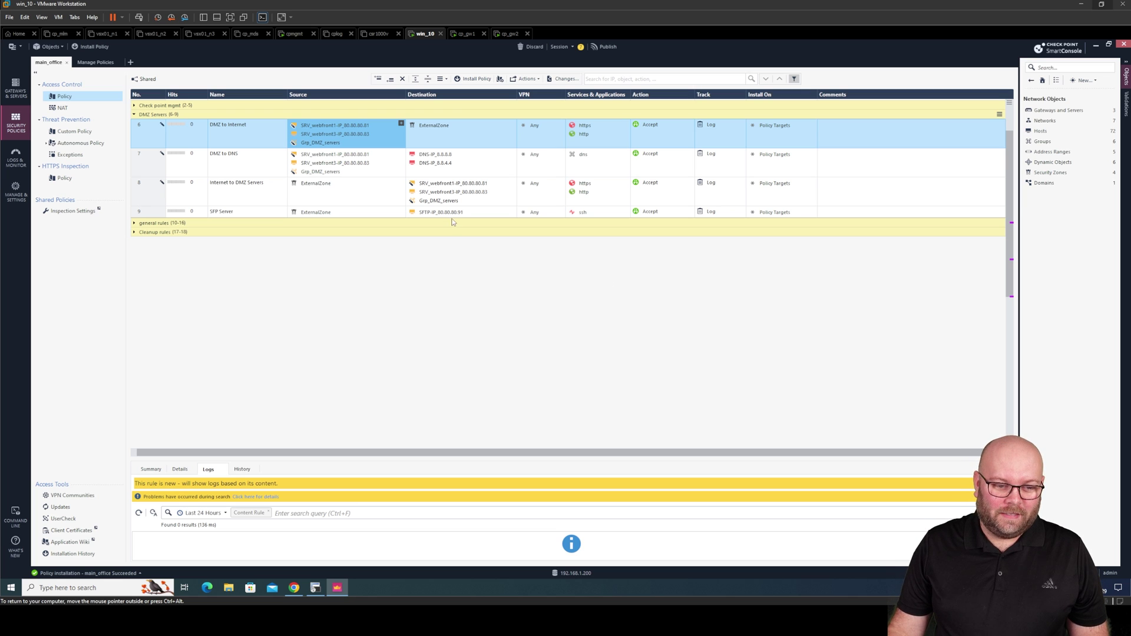
# Step: Replace SRV_webfront1-IP_80.80.80.81 with Grp_DMZ_servers in all three policy rules using it
pyautogui.moveTo(346, 127)
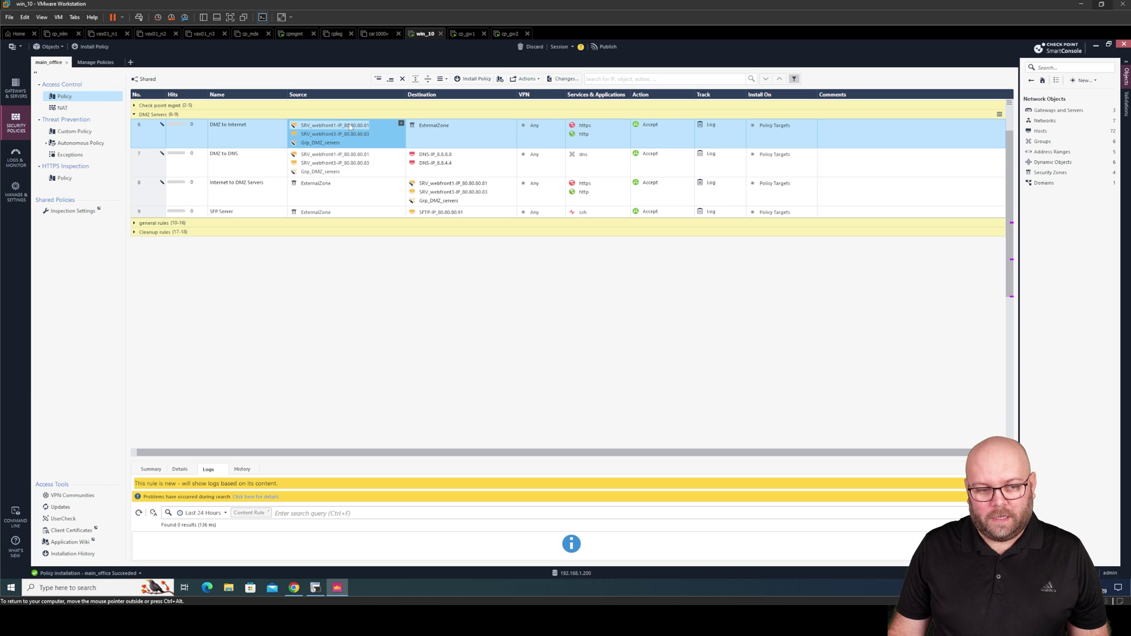
pyautogui.rightClick(349, 126)
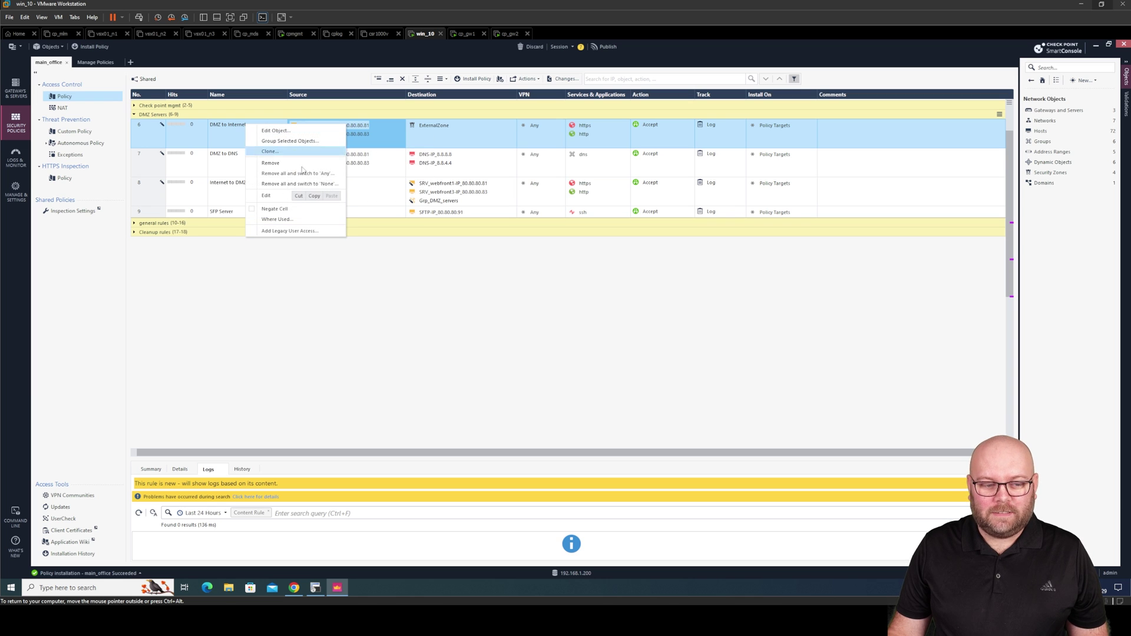
pyautogui.click(319, 218)
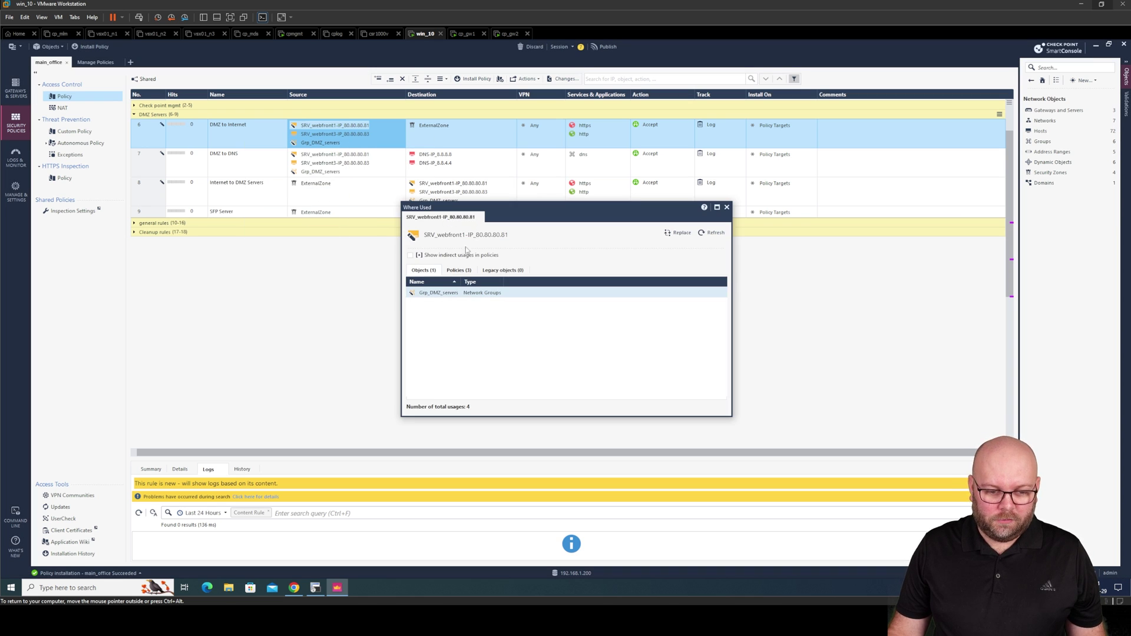
pyautogui.click(678, 233)
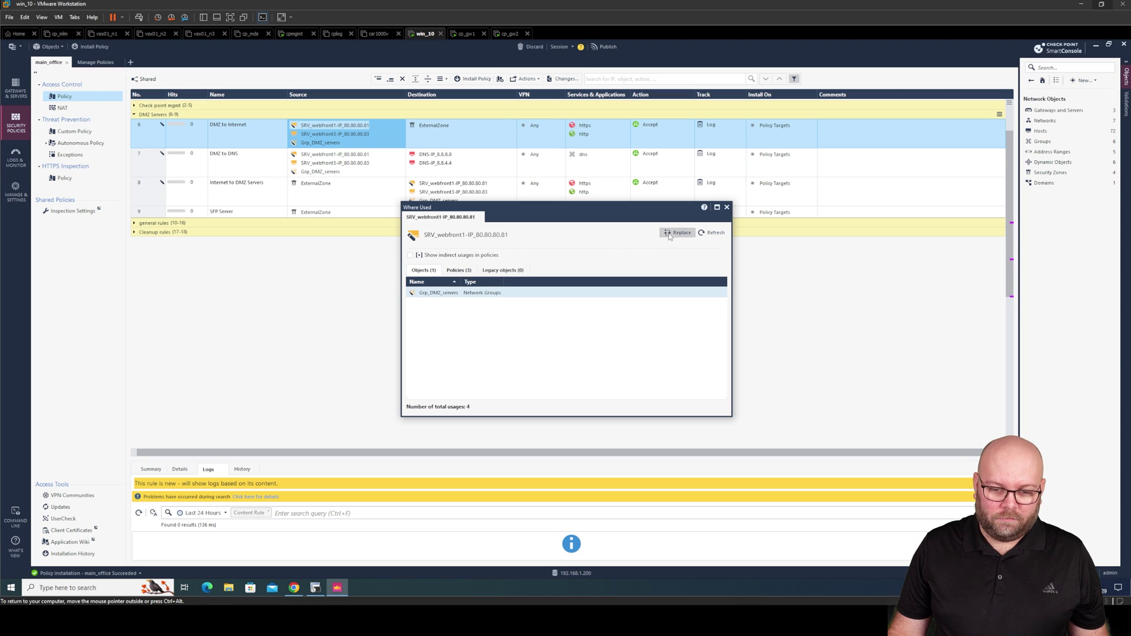
pyautogui.click(460, 286)
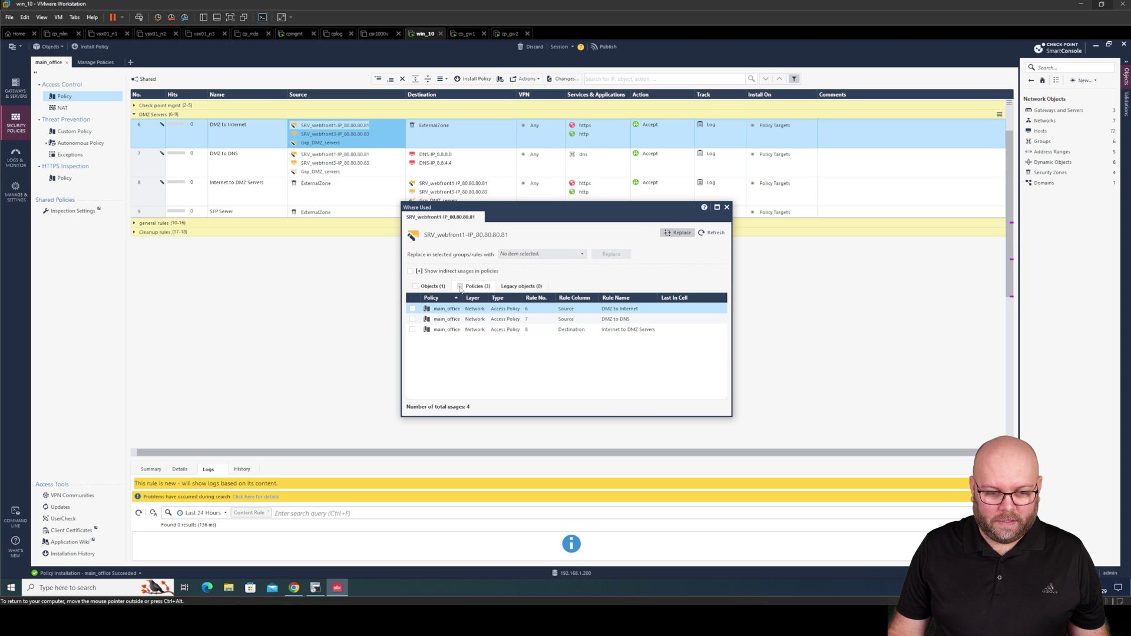
pyautogui.click(540, 258)
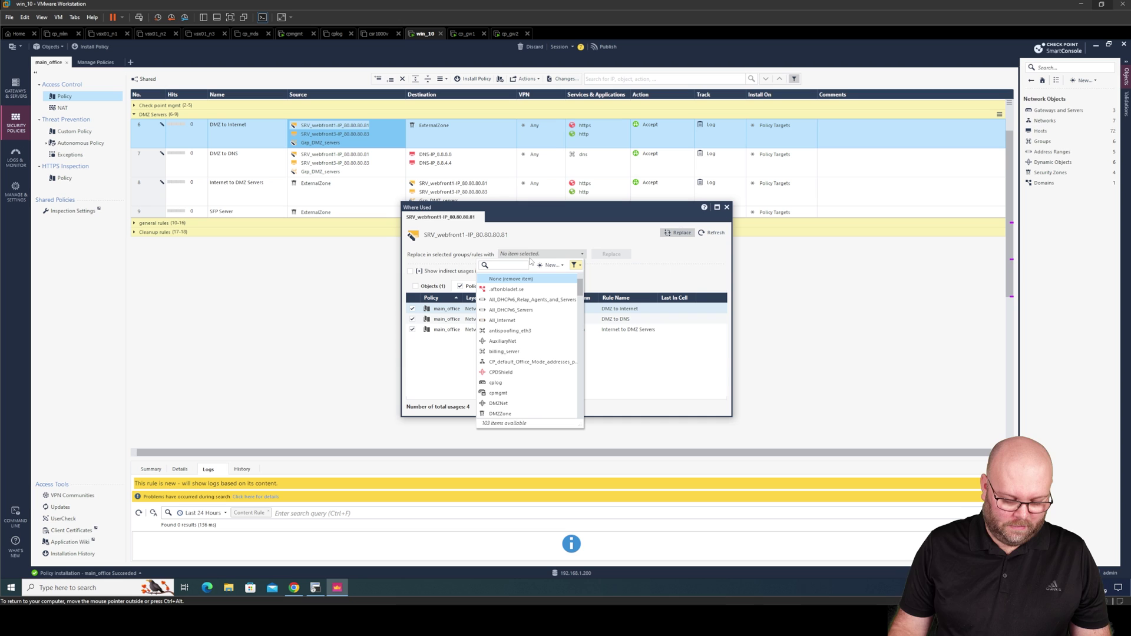
pyautogui.write('grp_dm')
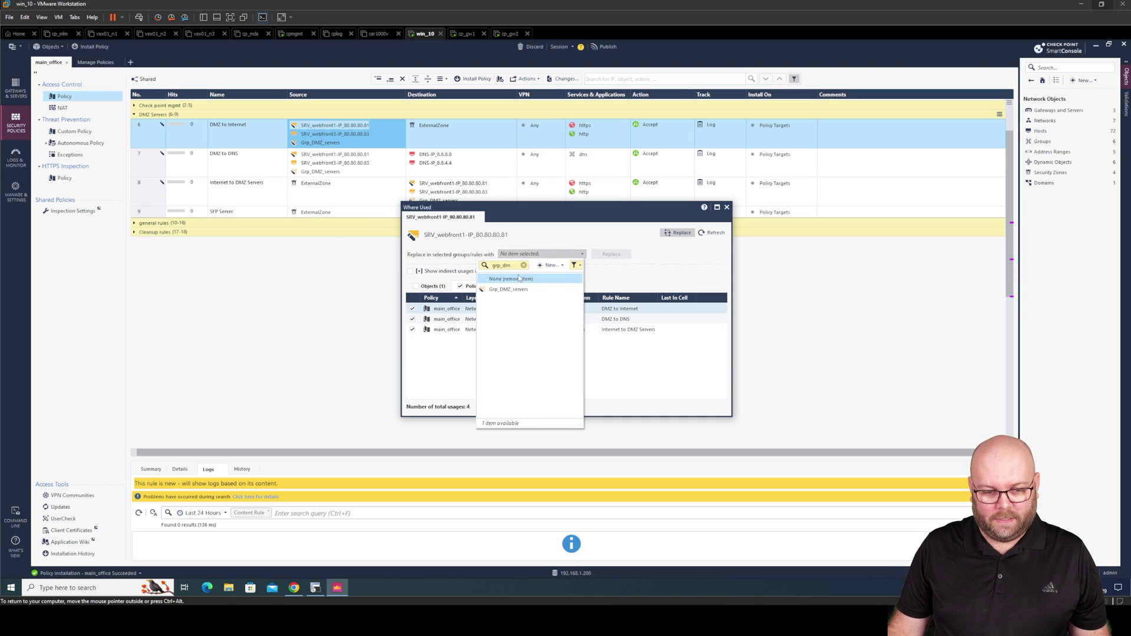
pyautogui.press('Down')
pyautogui.press('Return')
pyautogui.click(611, 254)
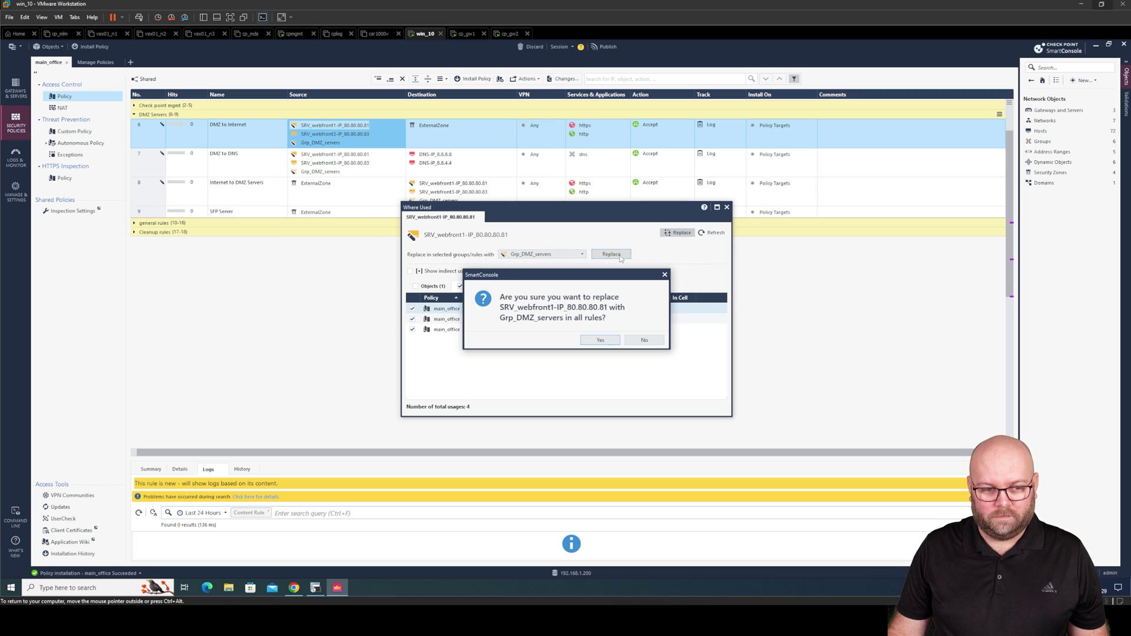
pyautogui.click(599, 341)
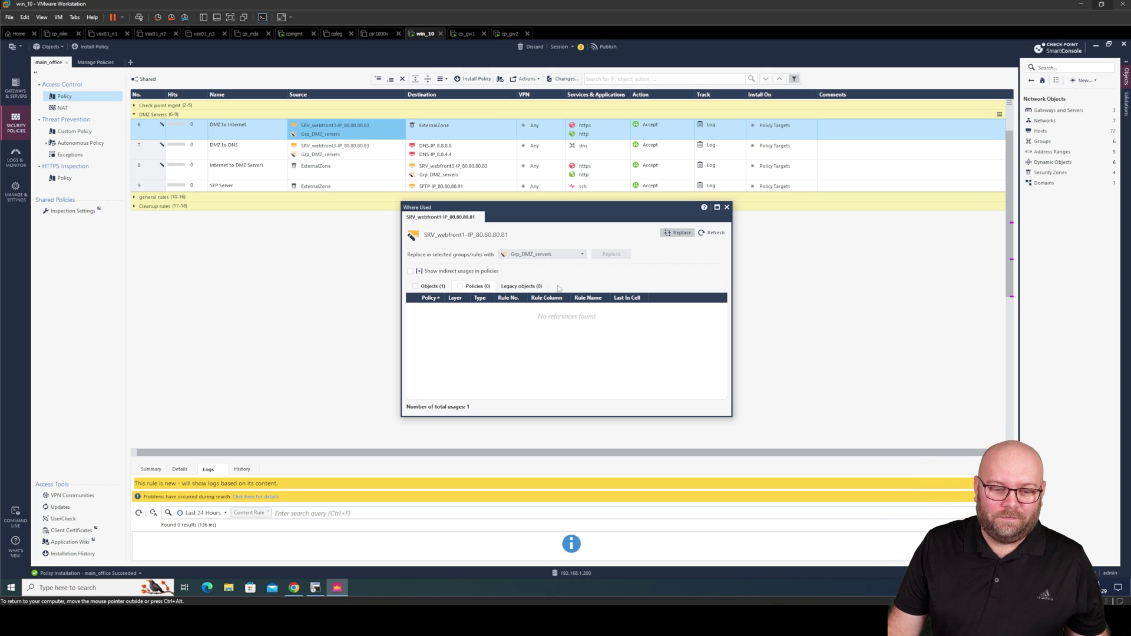
# Step: Replace SRV_webfront3 with Grp_DMZ_servers in all three policy rules using it
pyautogui.click(727, 207)
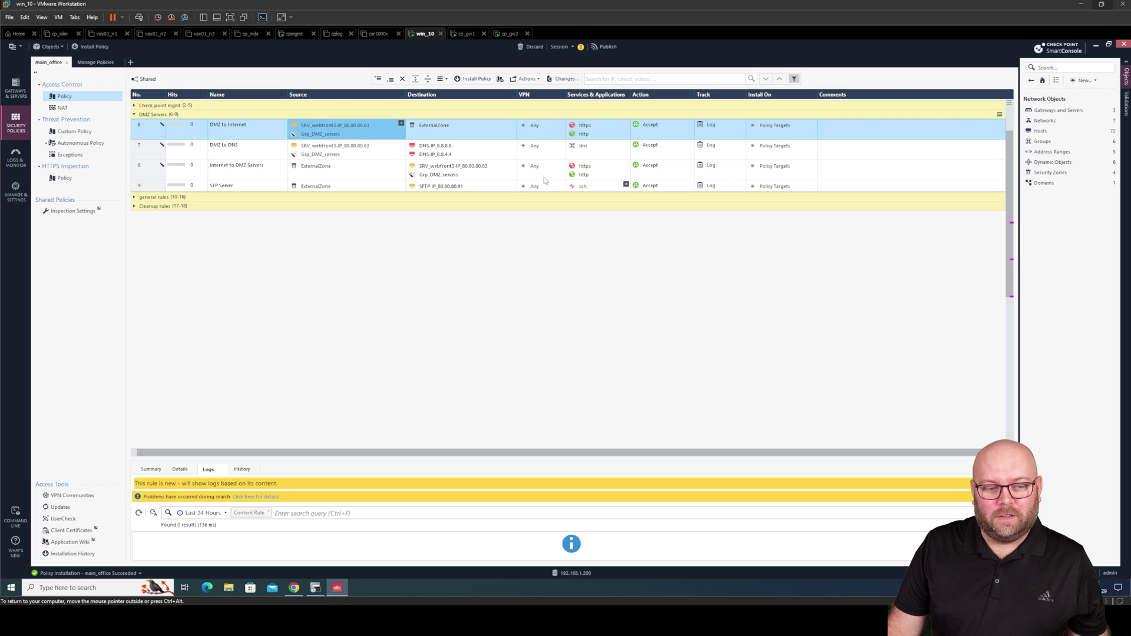
pyautogui.rightClick(351, 126)
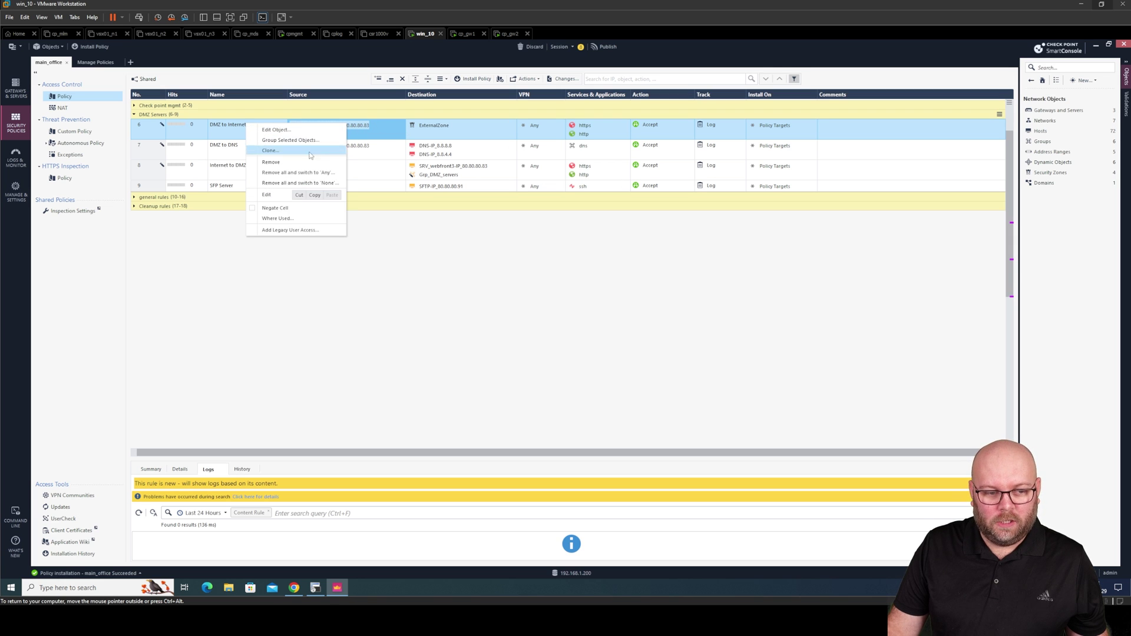
pyautogui.click(287, 218)
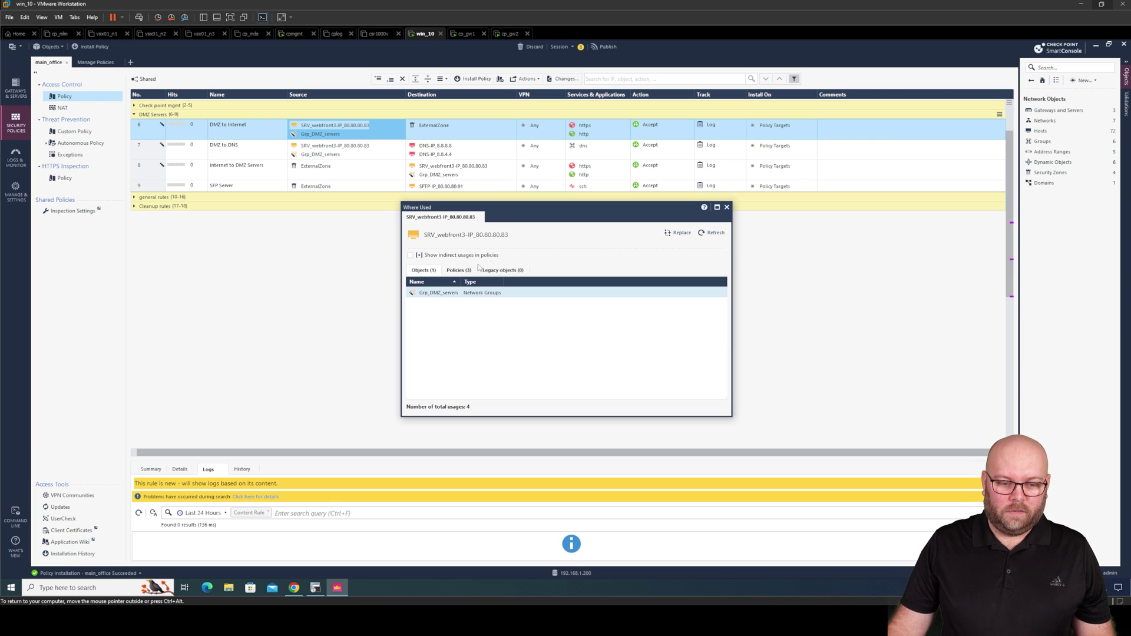
pyautogui.click(459, 270)
pyautogui.click(677, 233)
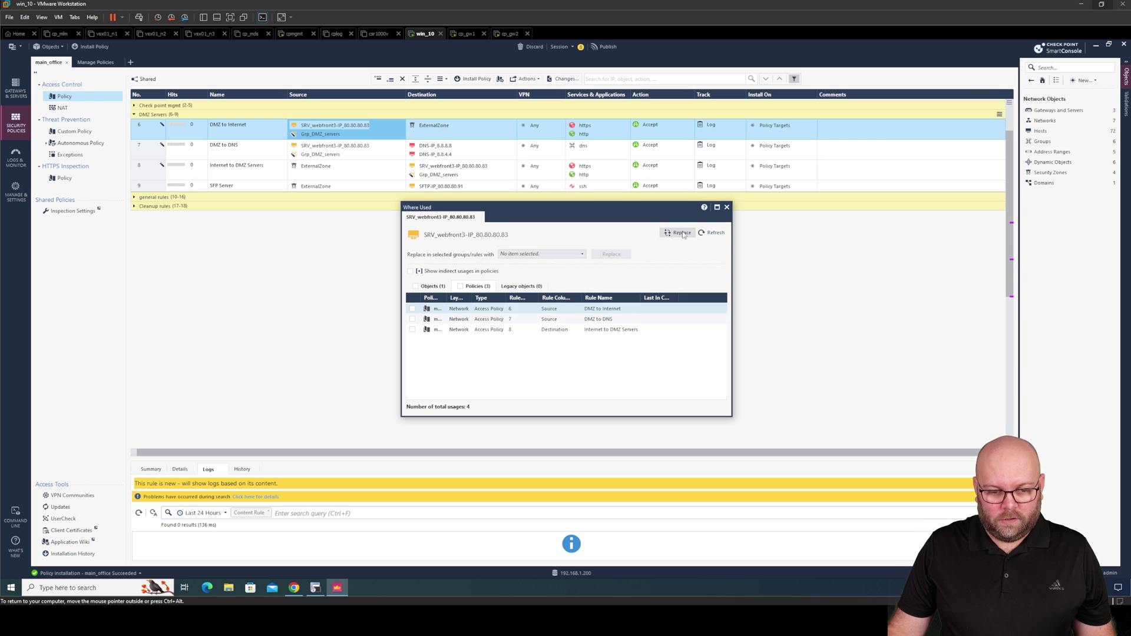
pyautogui.click(554, 254)
pyautogui.write('grp_dmz')
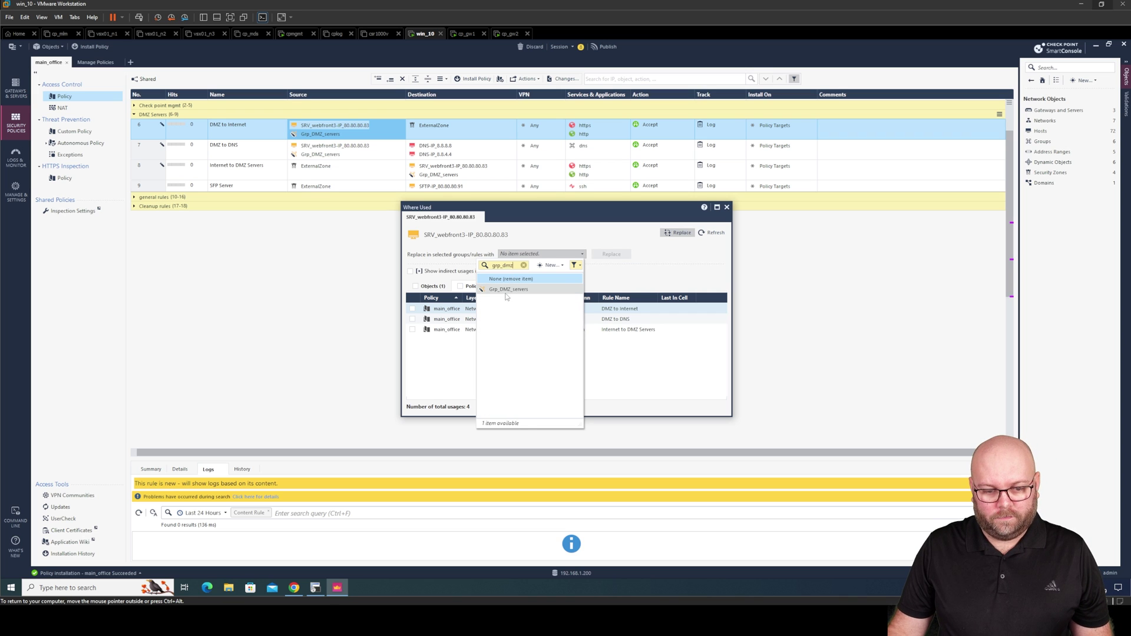
pyautogui.click(508, 289)
pyautogui.click(460, 286)
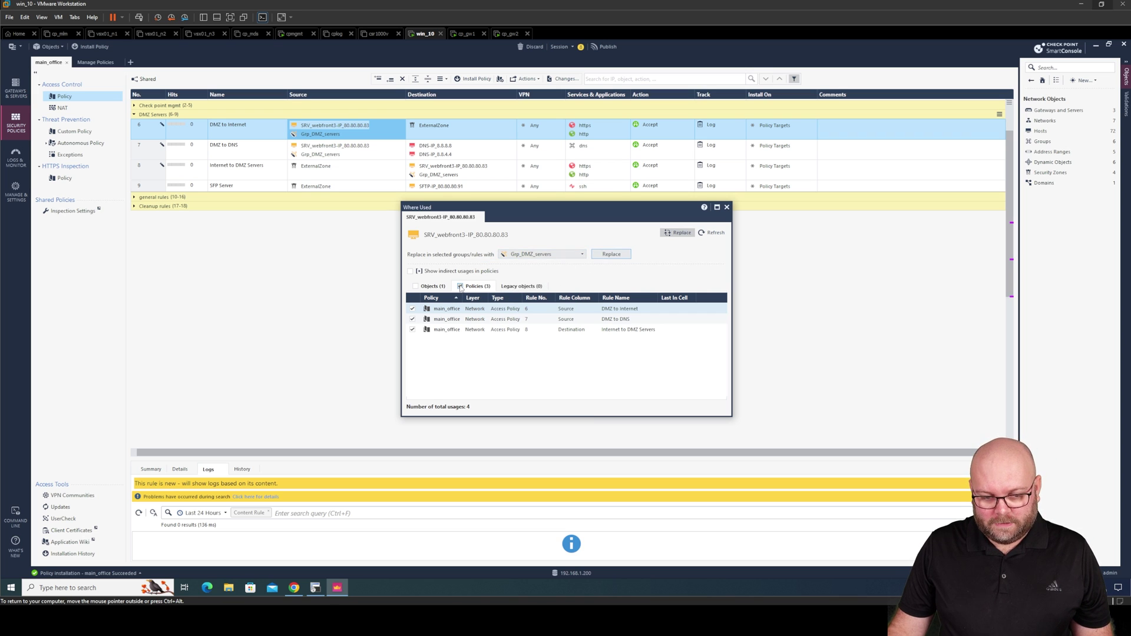
pyautogui.click(613, 255)
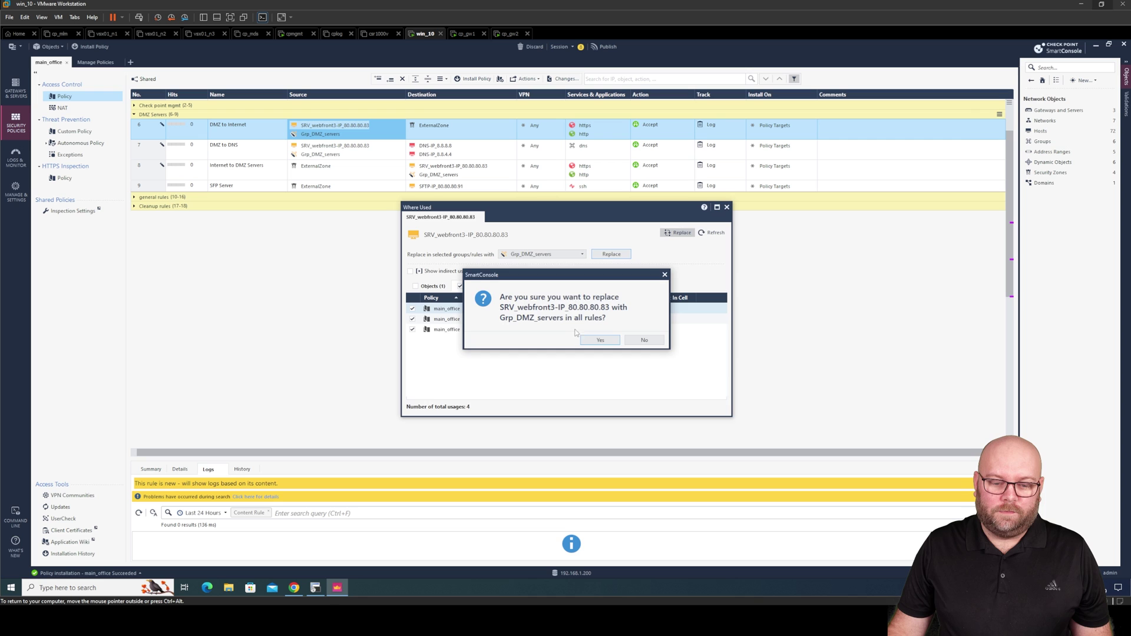
pyautogui.click(589, 340)
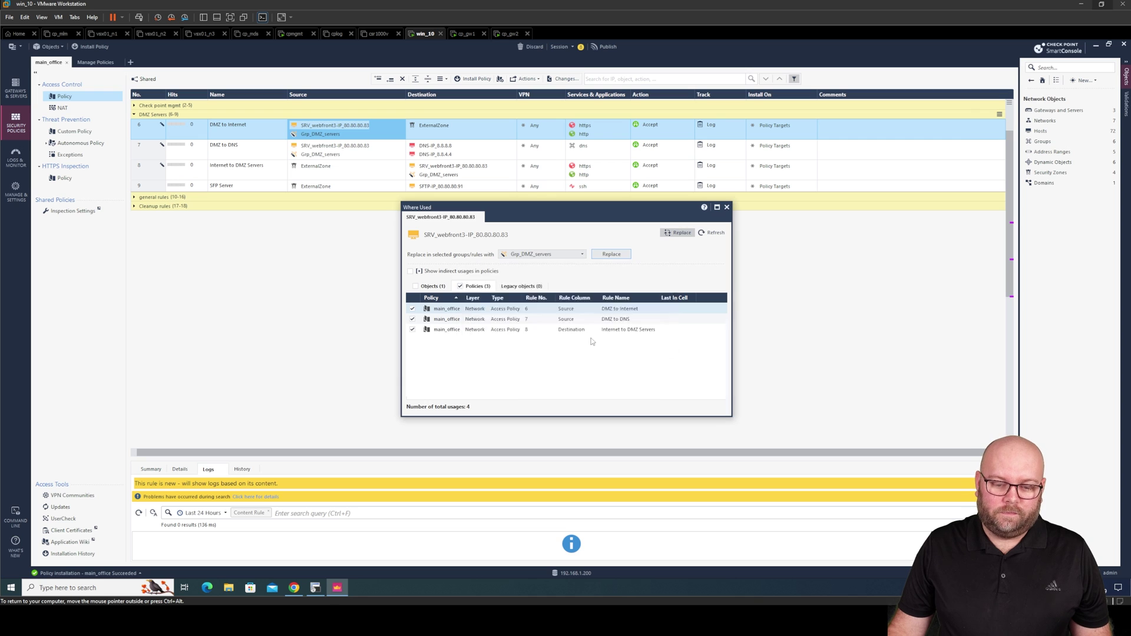
# Step: Close the usage results and collapse the DMZ Servers rule section
pyautogui.click(727, 207)
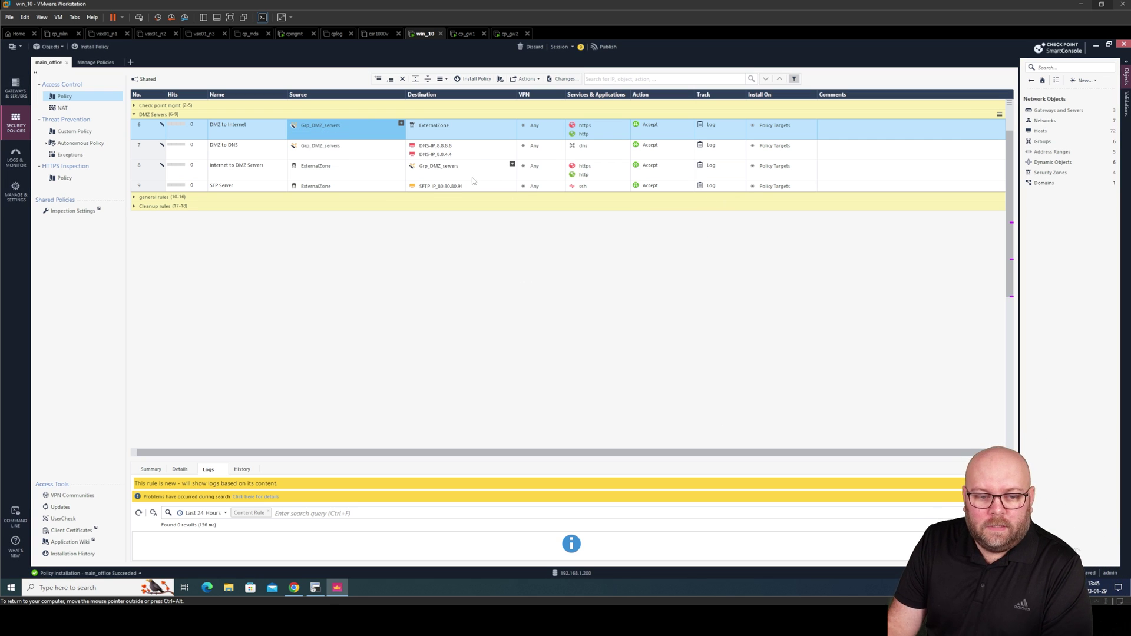
pyautogui.moveTo(333, 125)
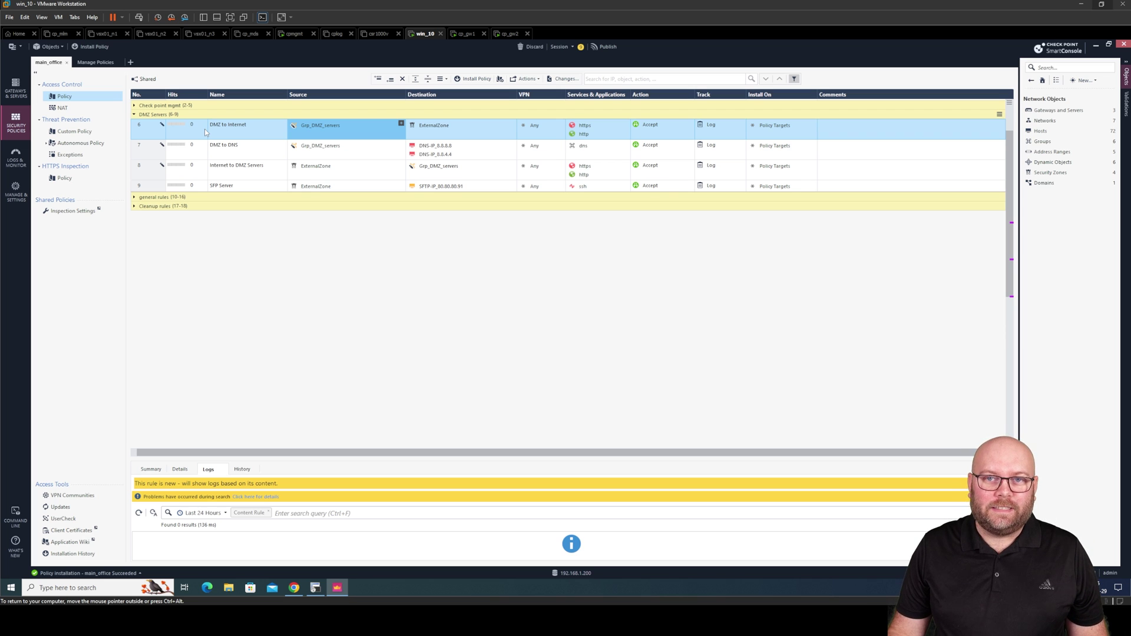
pyautogui.click(135, 116)
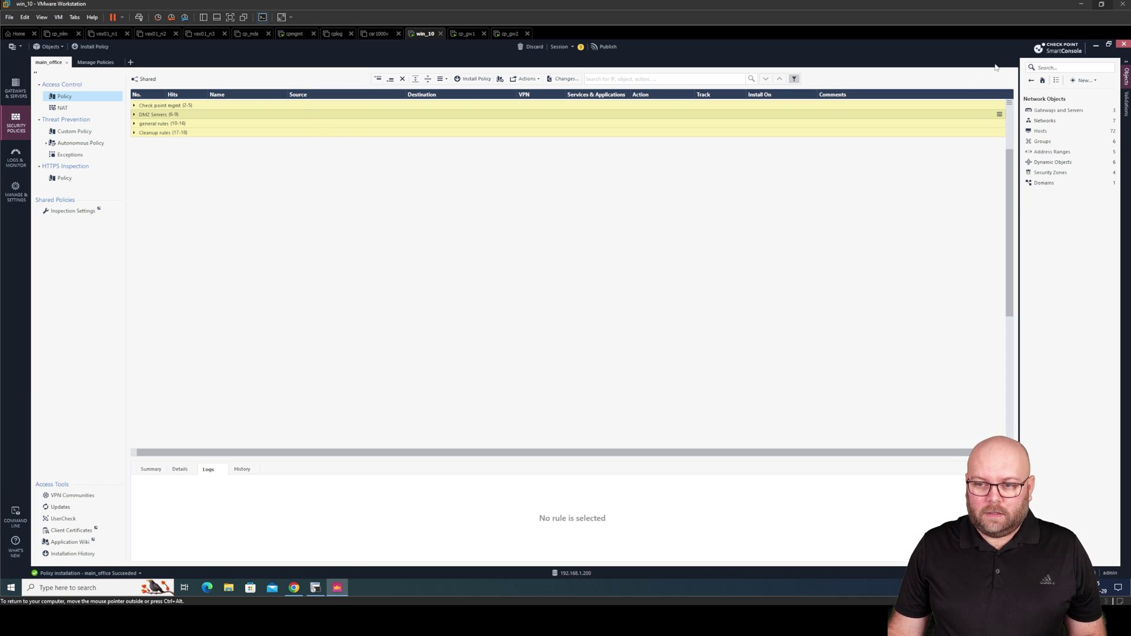
# Step: Search objects for 'magn' and jump to the rule using the 192.168.1.50 host
pyautogui.click(1055, 67)
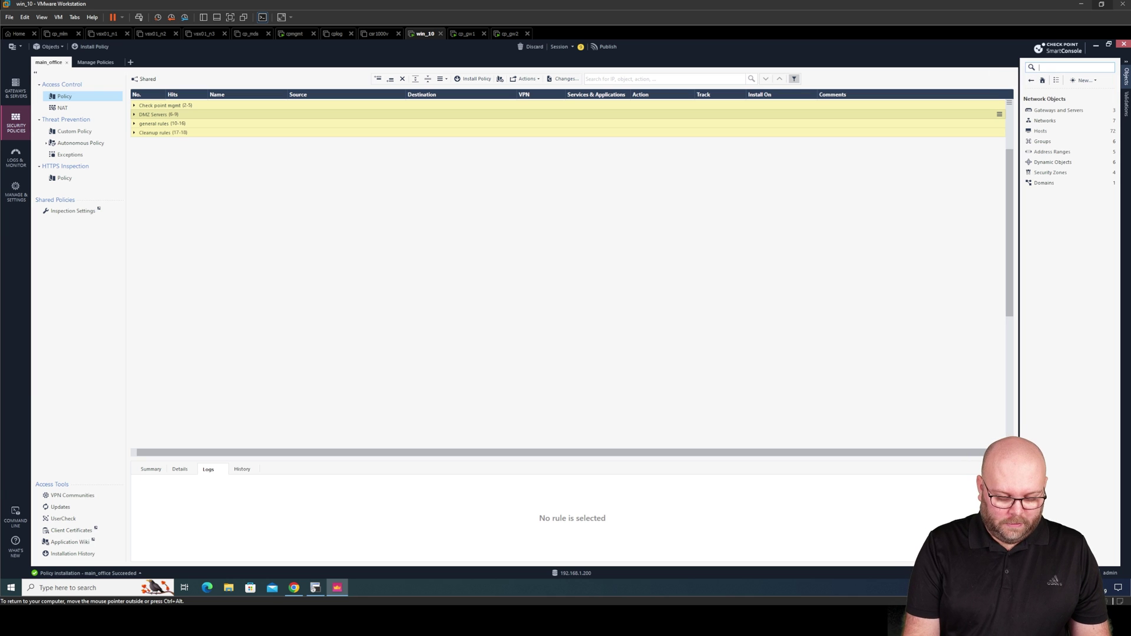
pyautogui.write('magn')
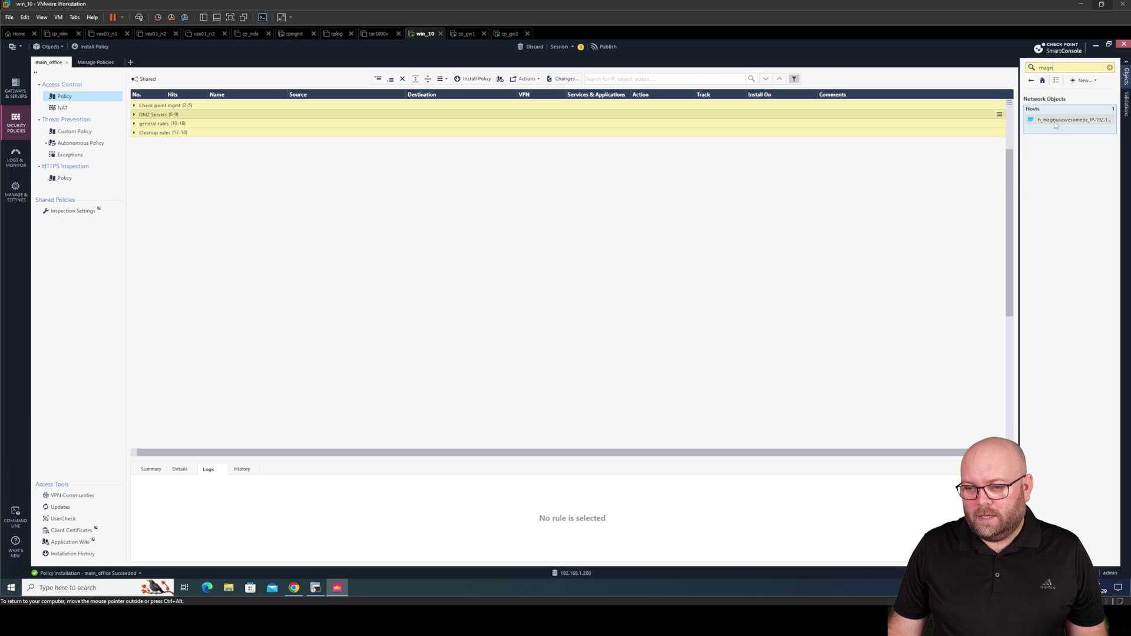
pyautogui.click(1071, 122)
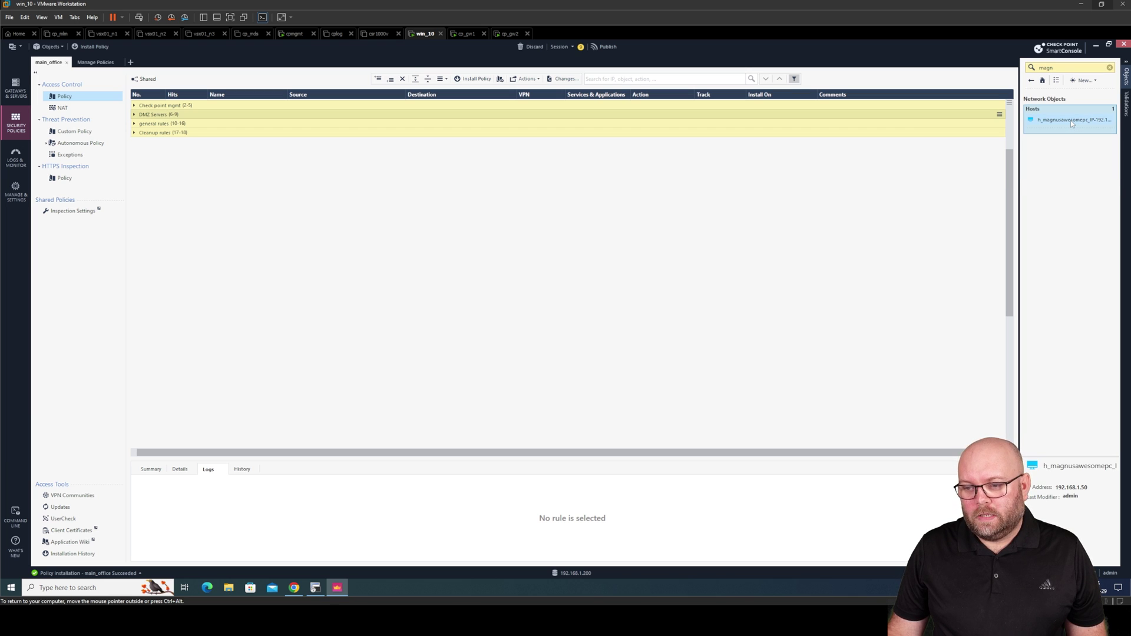
pyautogui.rightClick(1072, 122)
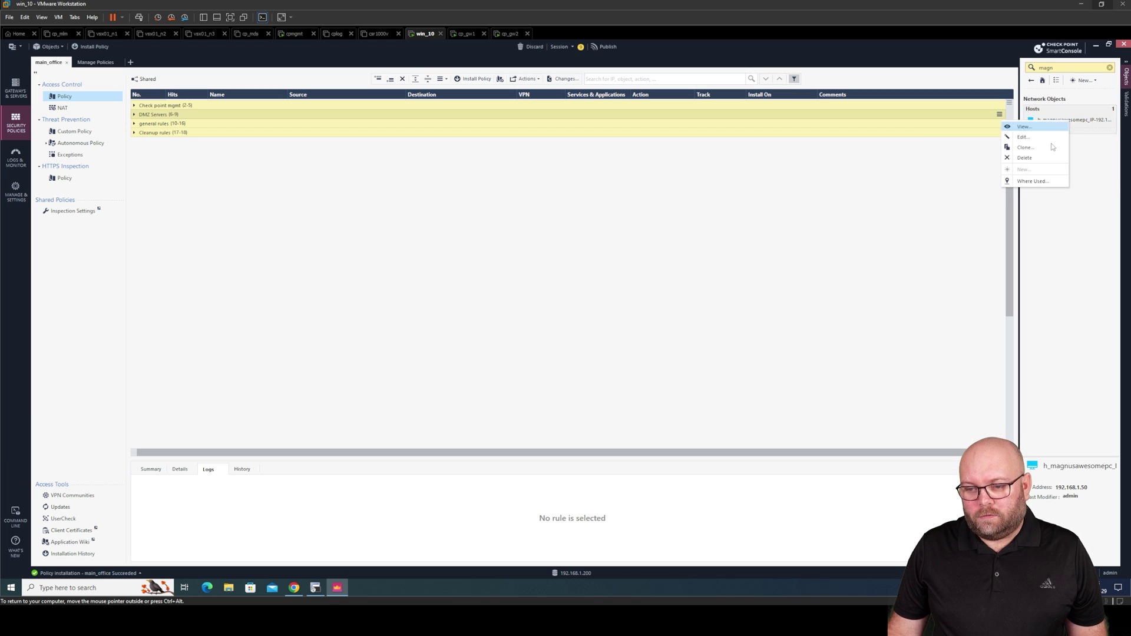
pyautogui.click(1031, 181)
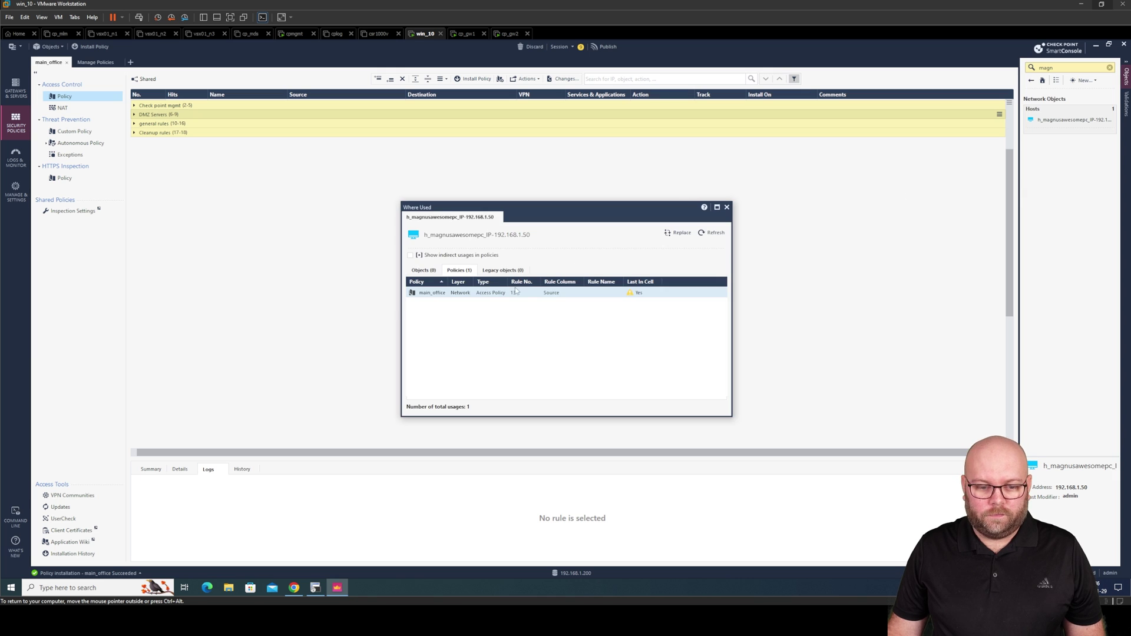
pyautogui.doubleClick(476, 292)
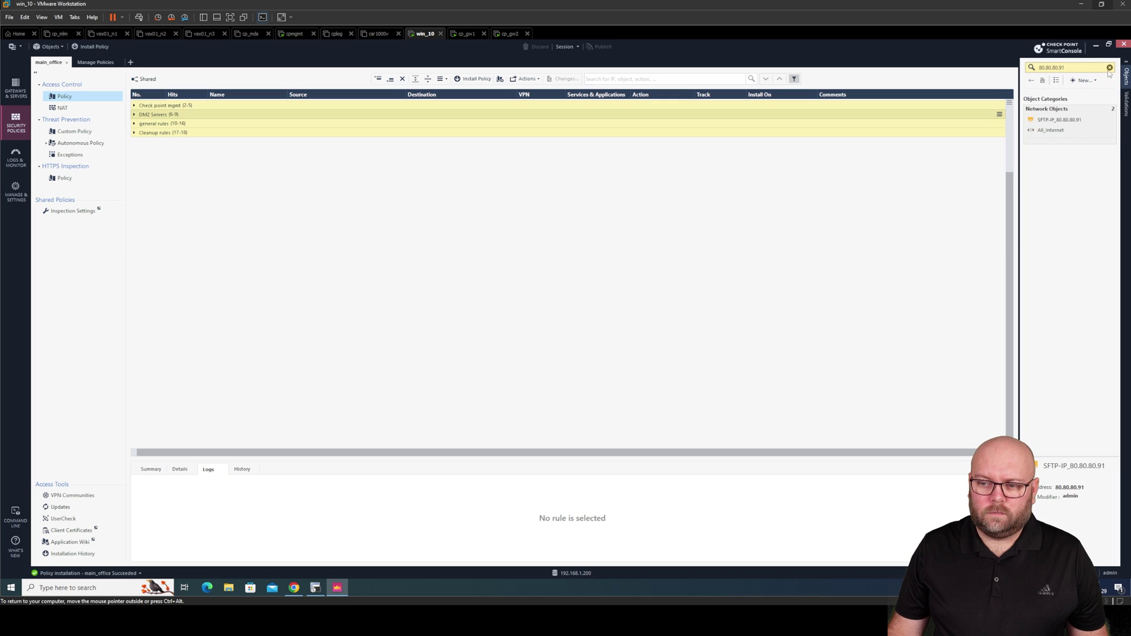
# Step: Clear the object search and expand the general rules and DMZ Servers sections
pyautogui.click(1109, 68)
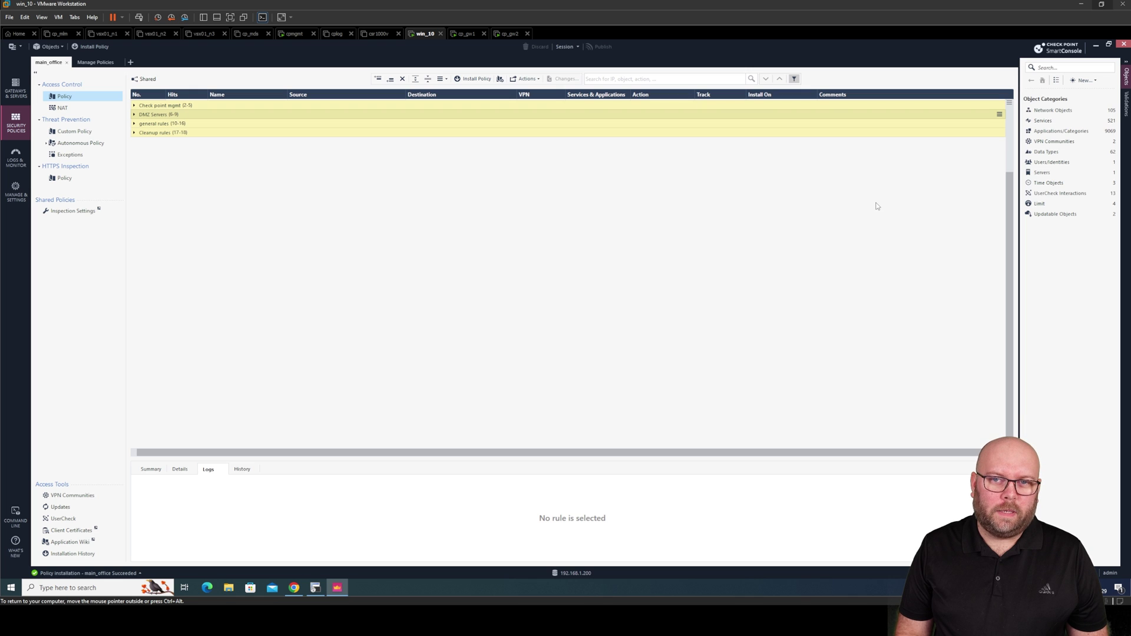
pyautogui.click(135, 123)
pyautogui.click(135, 114)
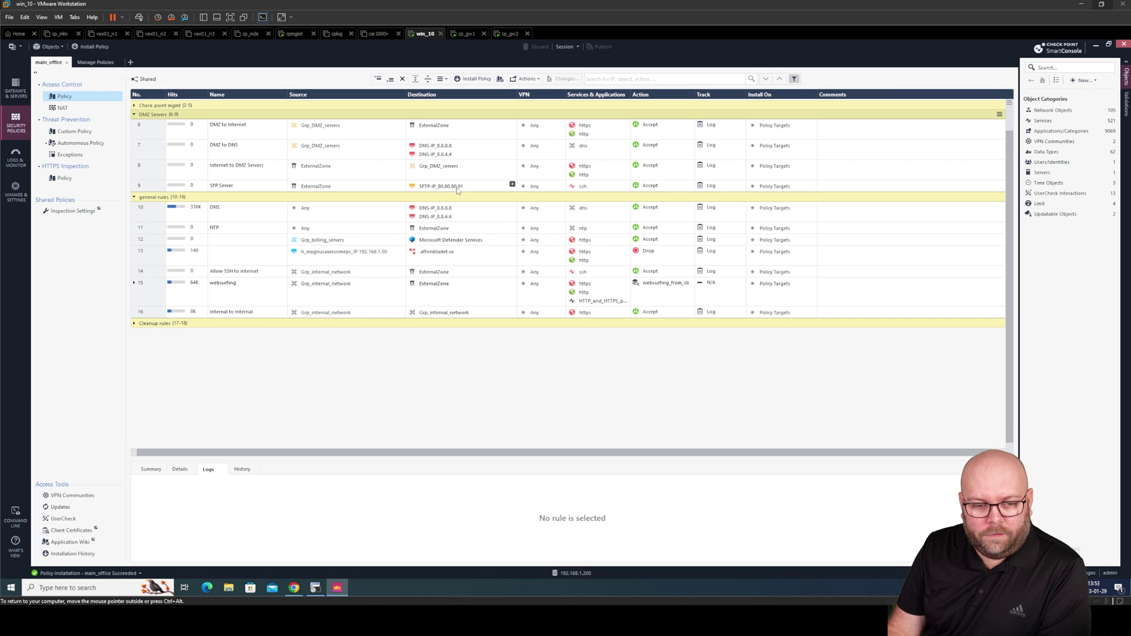
# Step: Search the objects for 80.80.80.91 and begin deleting the SFTP-IP_80.80.80.91 host
pyautogui.click(431, 187)
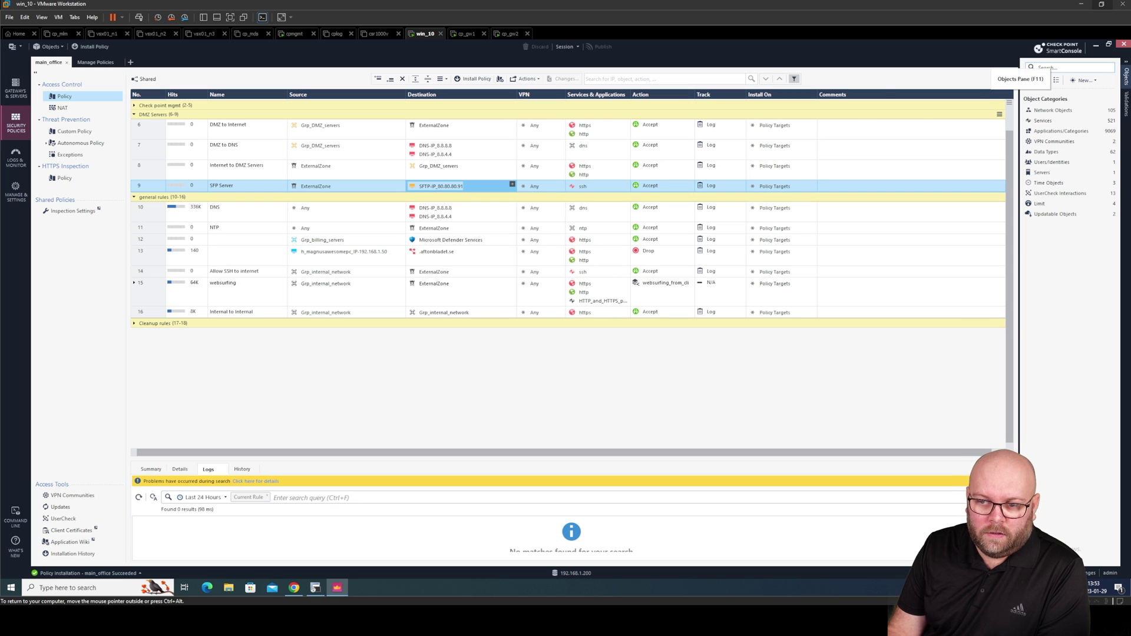
pyautogui.moveTo(446, 189)
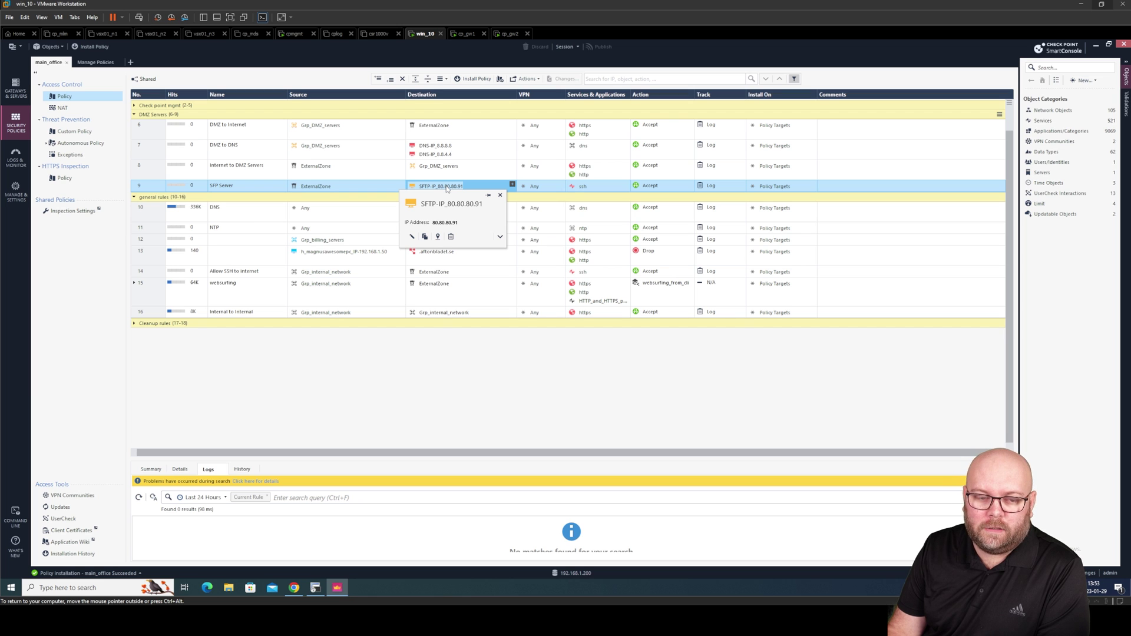
pyautogui.click(468, 186)
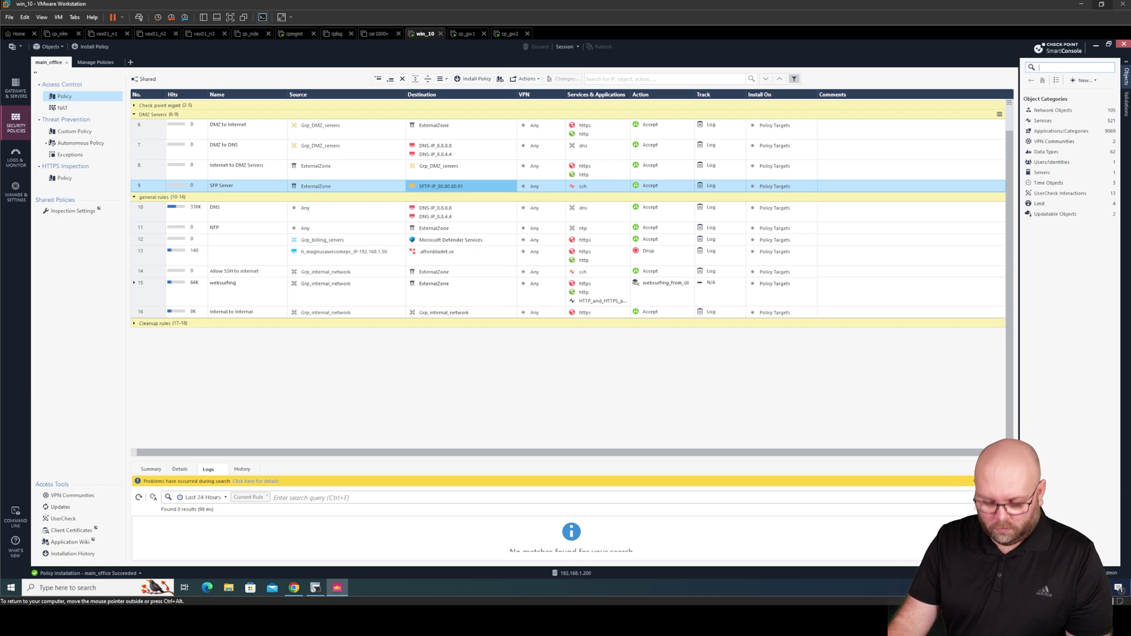
pyautogui.write('80.80.80.91')
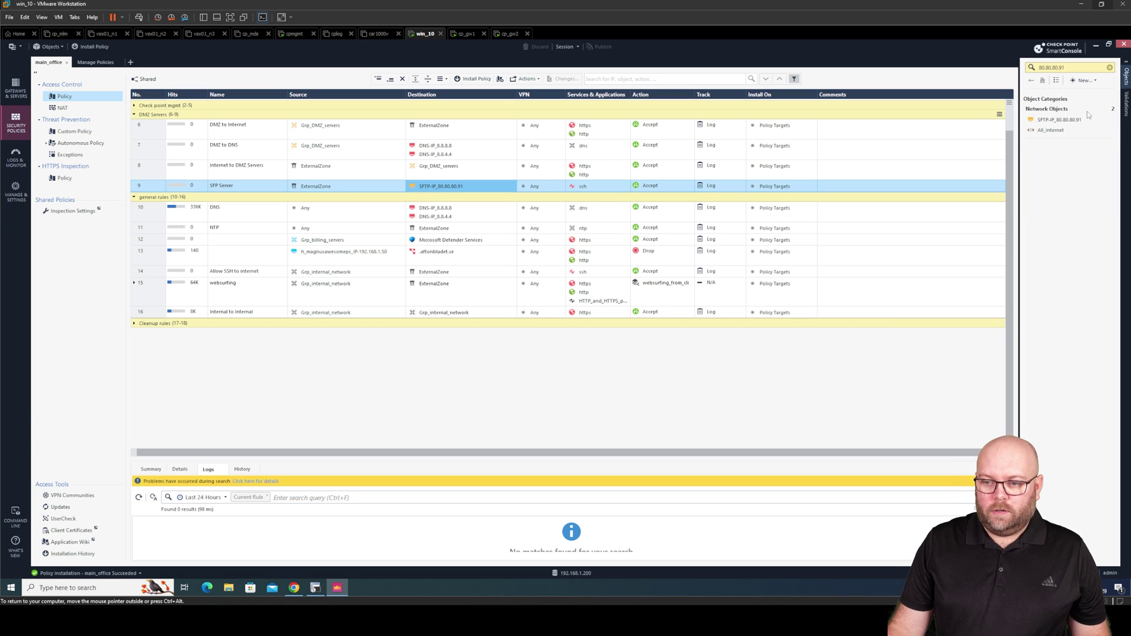
pyautogui.rightClick(1069, 121)
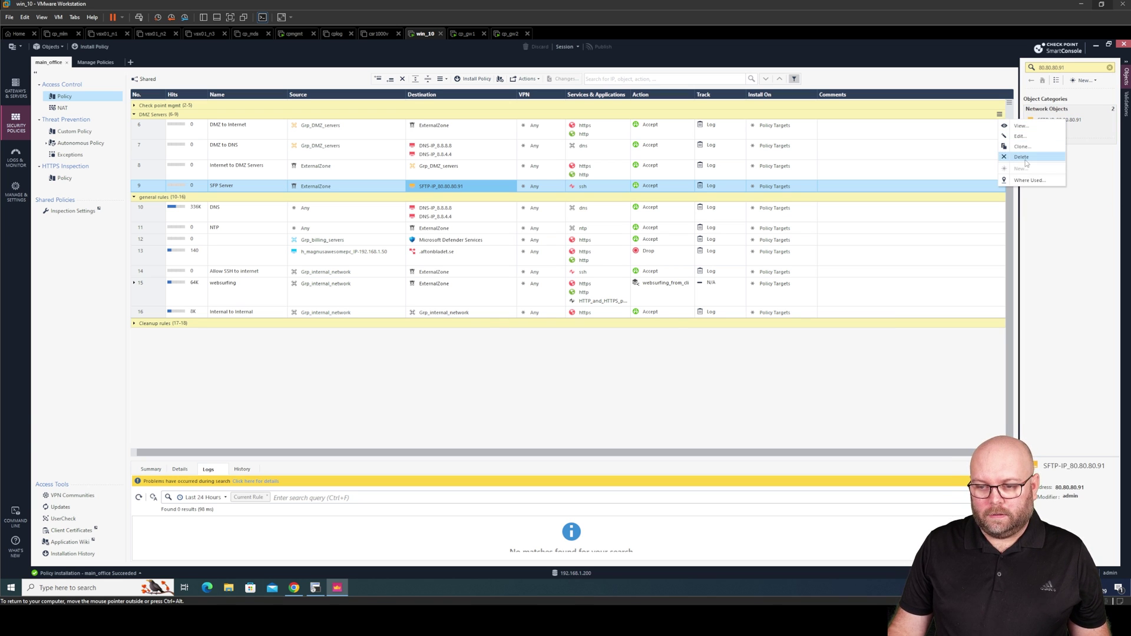
pyautogui.click(1022, 157)
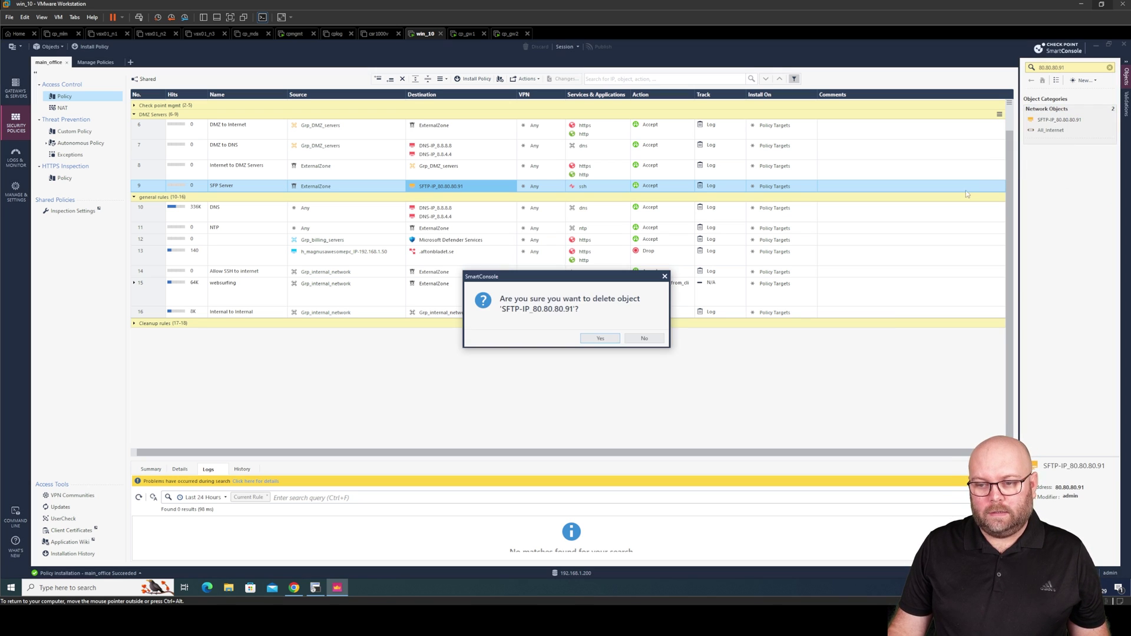
# Step: Check where SFTP-IP_80.80.80.91 is used in main_office and delete rule 9, SFTP Server
pyautogui.click(596, 339)
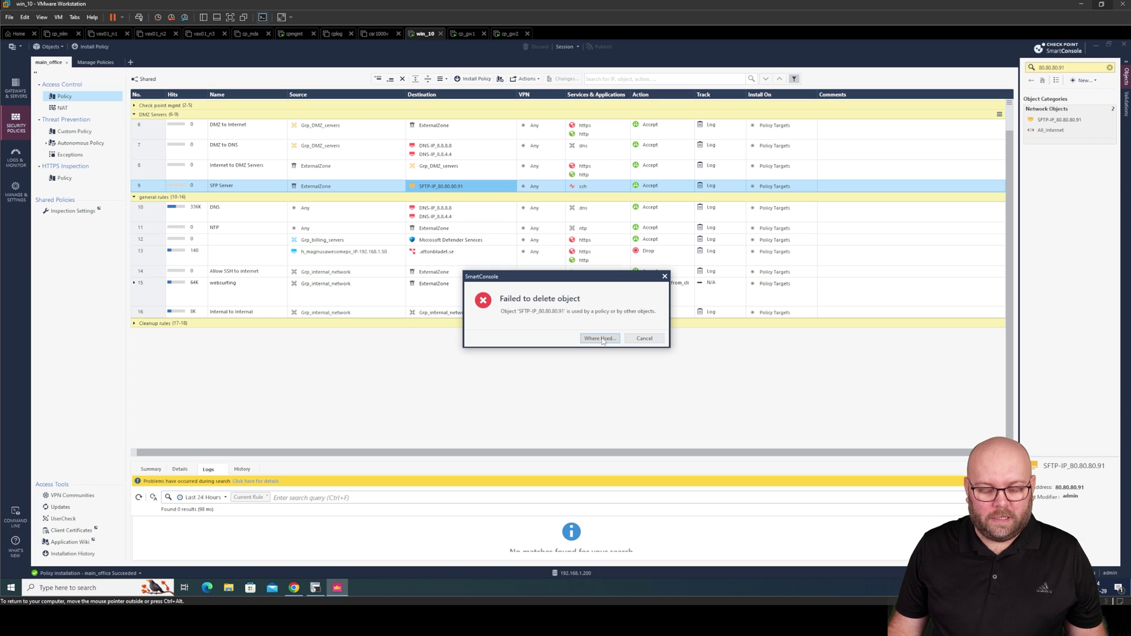
pyautogui.click(600, 339)
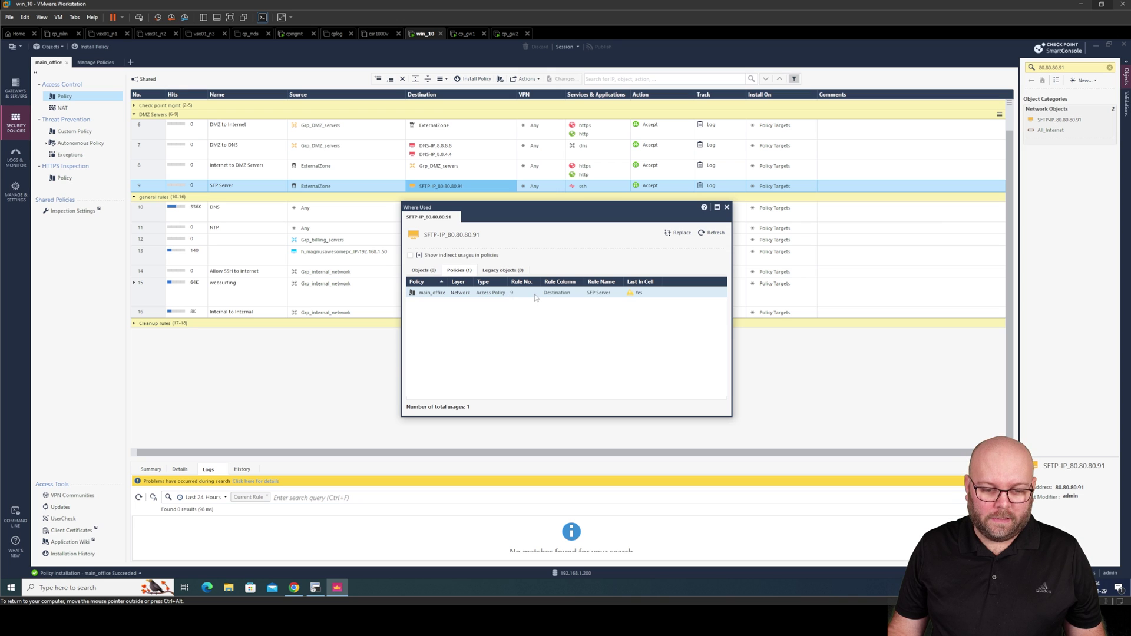
pyautogui.click(535, 295)
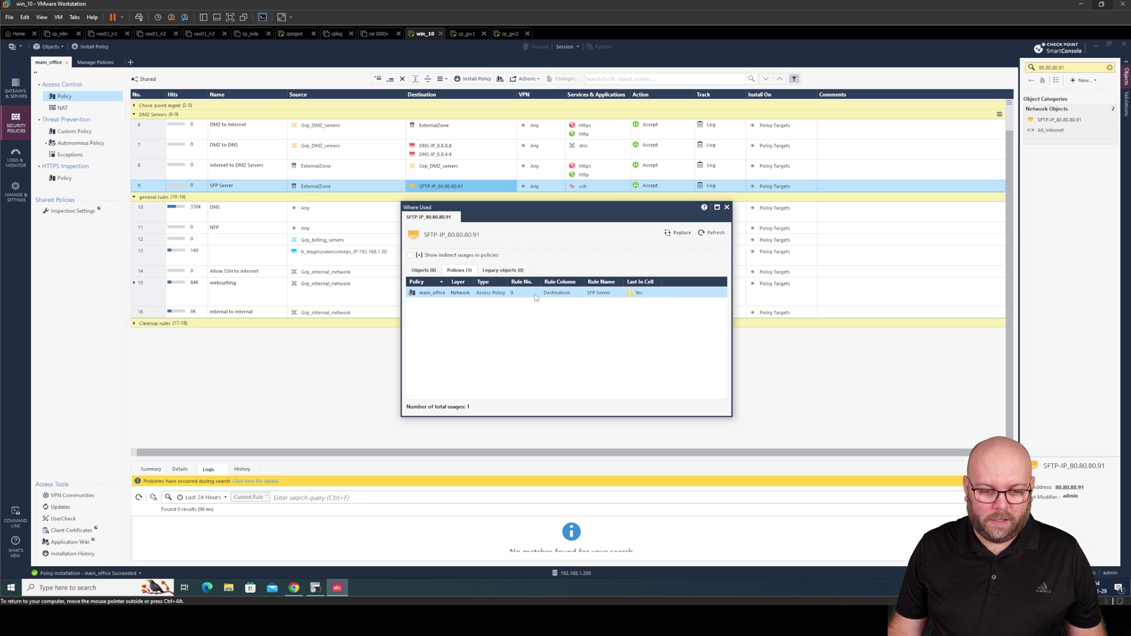
pyautogui.rightClick(141, 187)
pyautogui.click(88, 218)
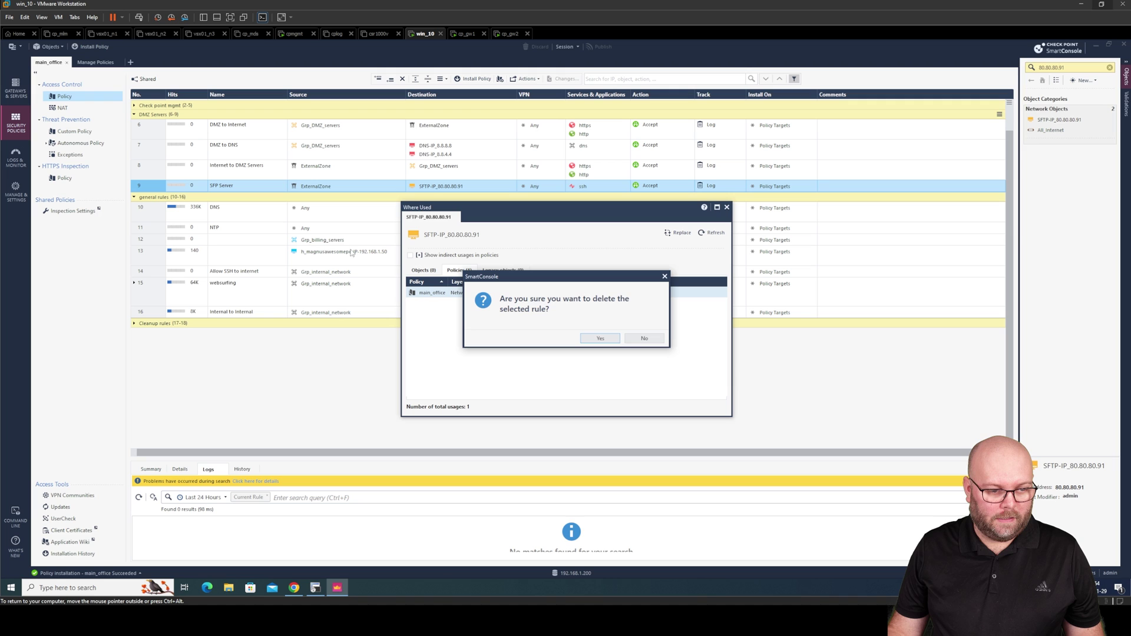
pyautogui.click(599, 337)
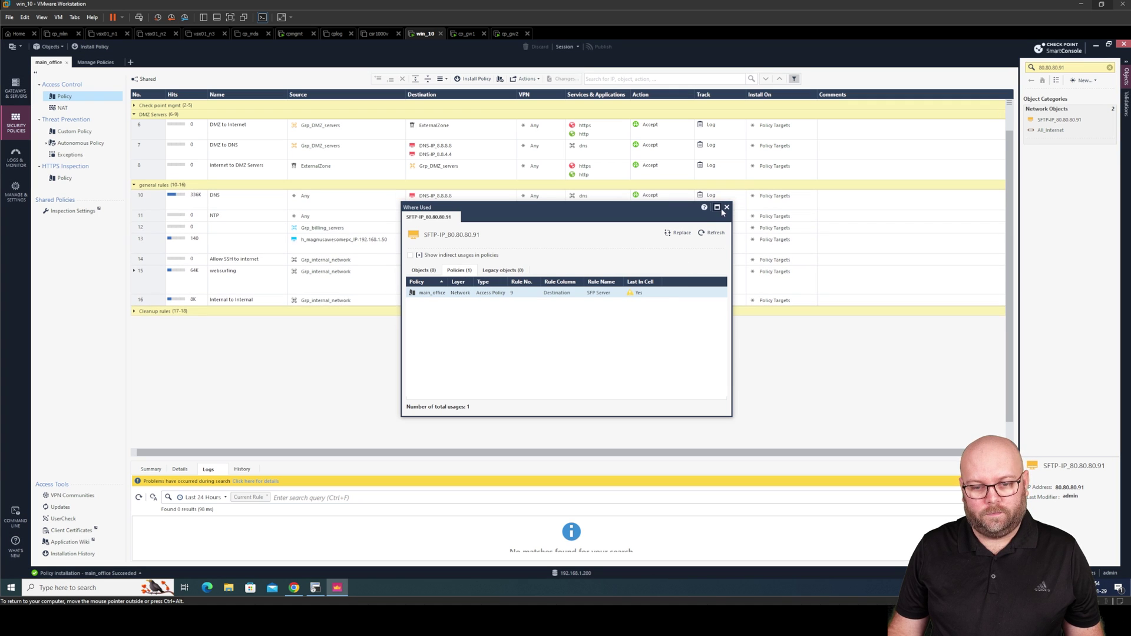
# Step: Refresh the usage list, then delete the now-unused SFTP-IP_80.80.80.91 host
pyautogui.click(713, 233)
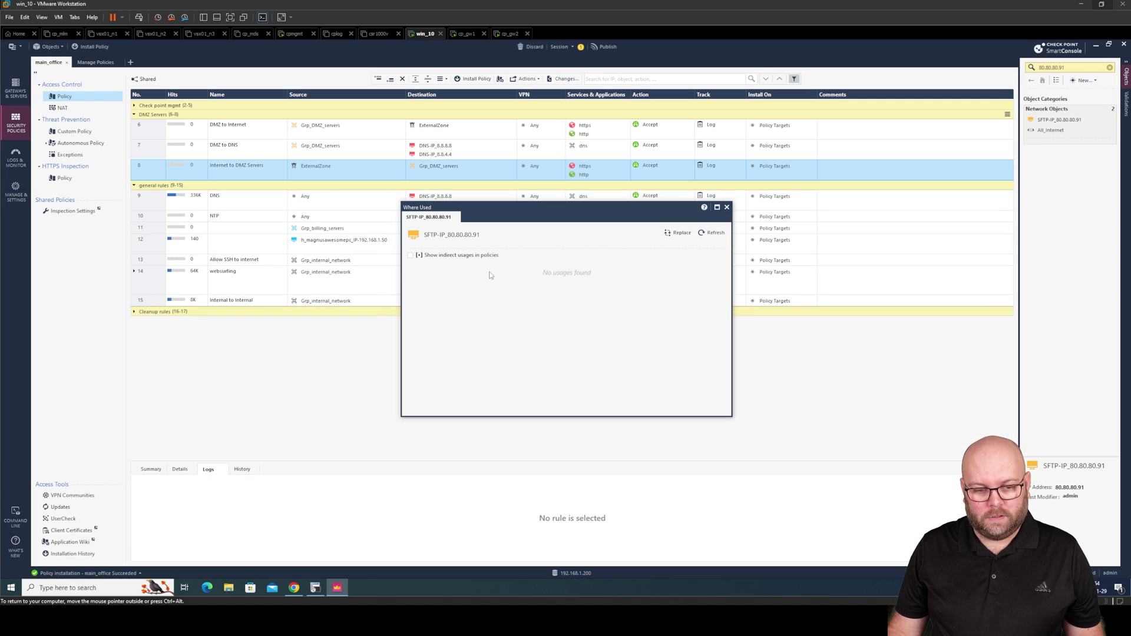
pyautogui.click(727, 206)
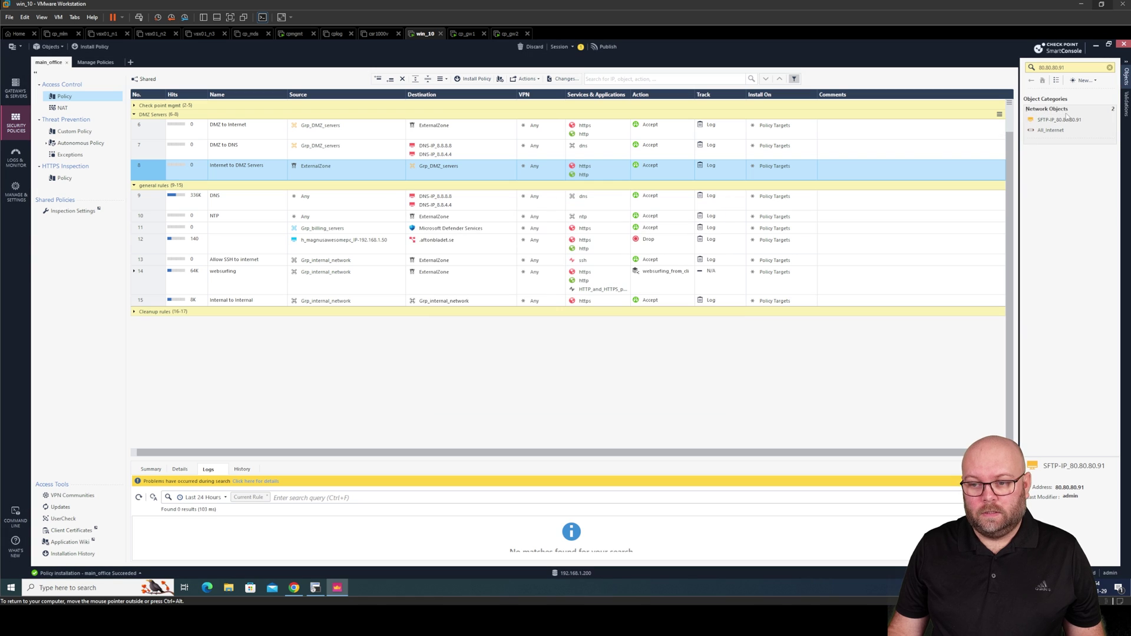
pyautogui.rightClick(1067, 120)
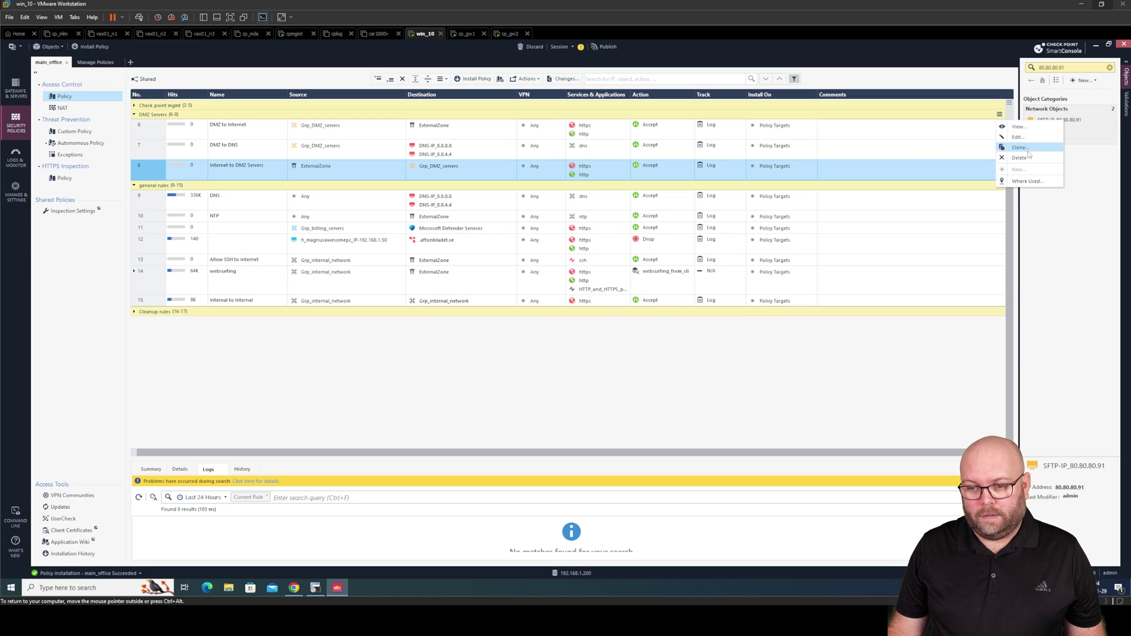
pyautogui.click(1028, 155)
pyautogui.click(611, 337)
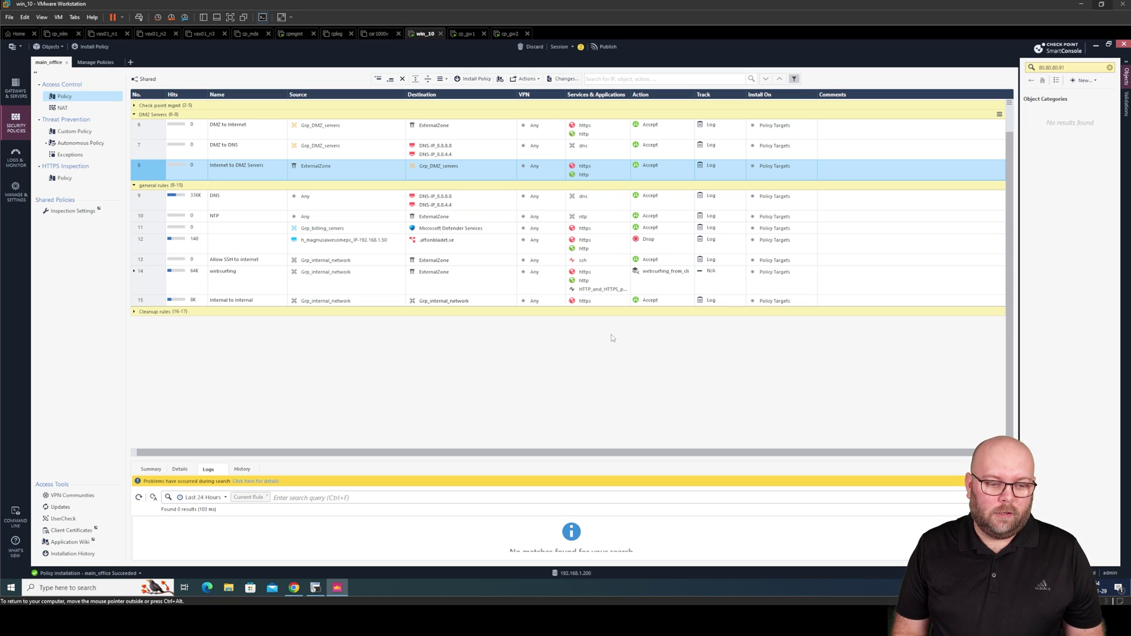
pyautogui.click(340, 243)
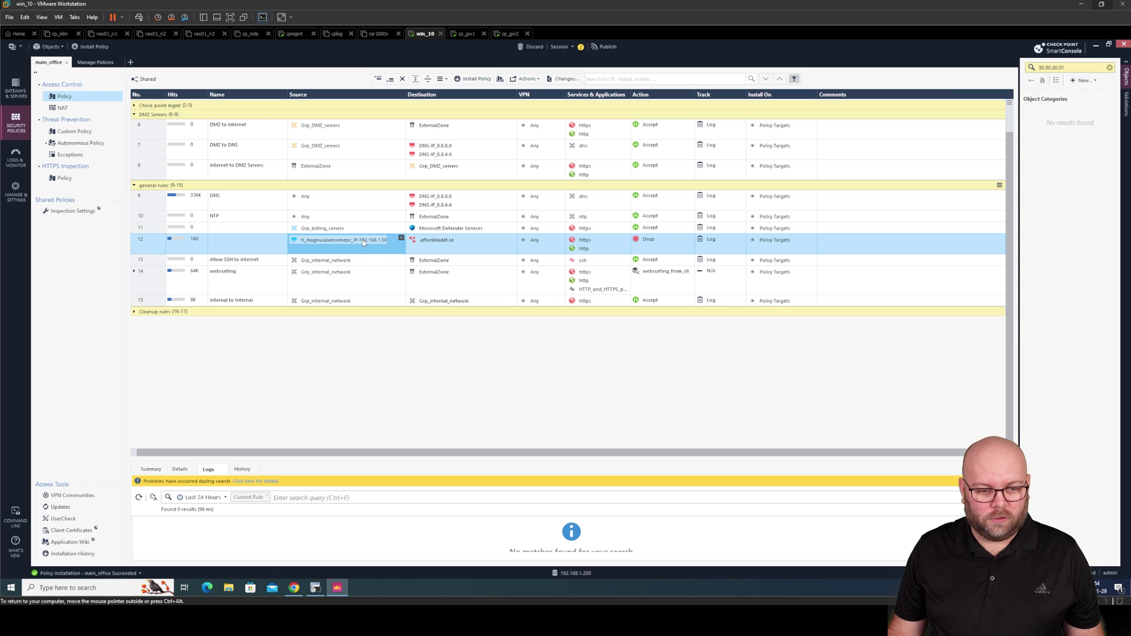
pyautogui.moveTo(364, 261); pyautogui.dragTo(369, 314)
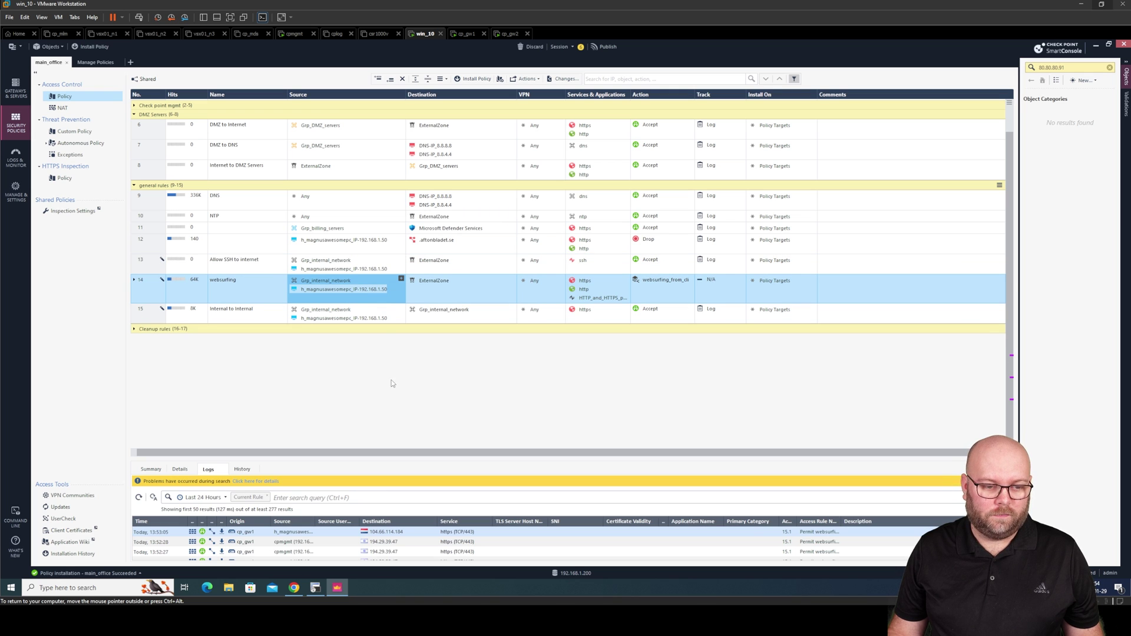
pyautogui.hotkey('ctrl', 's')
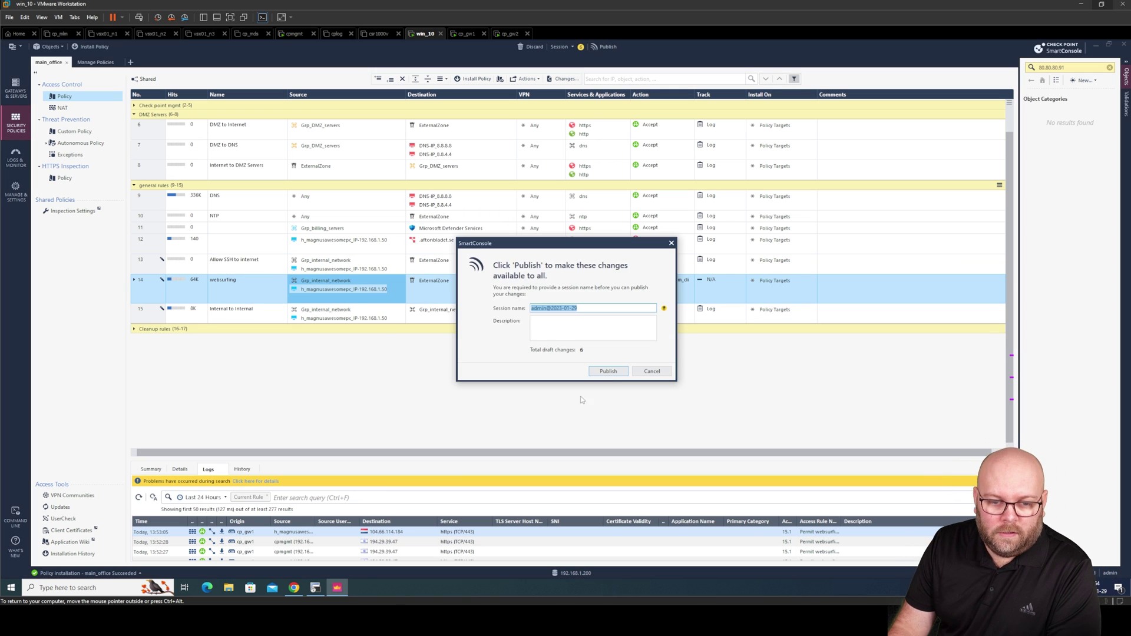
pyautogui.press('Return')
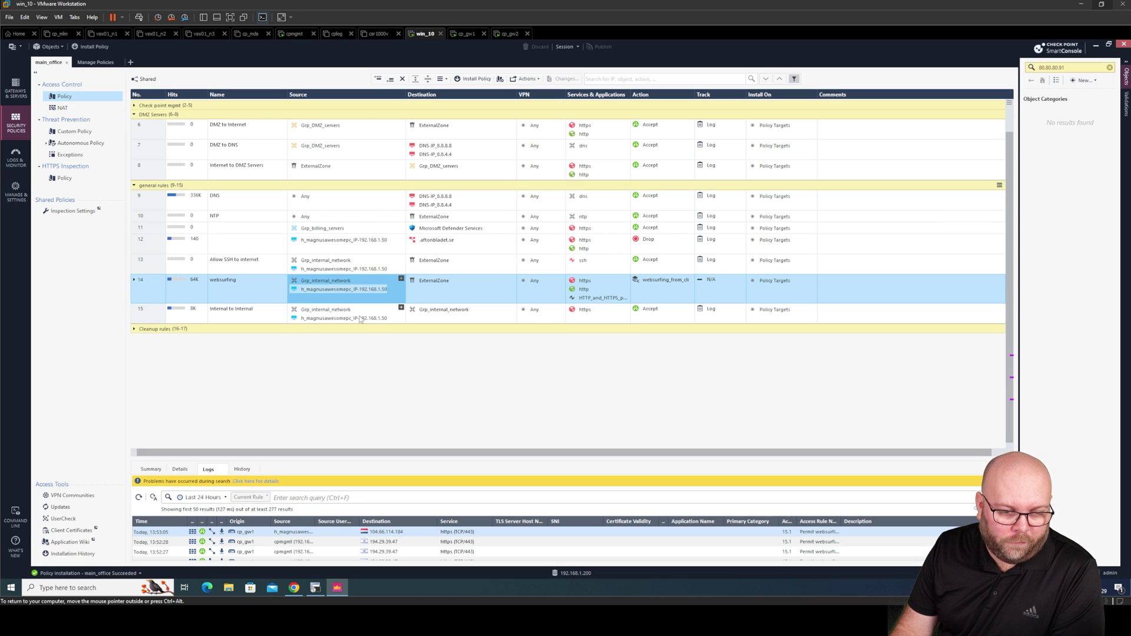
pyautogui.moveTo(362, 320)
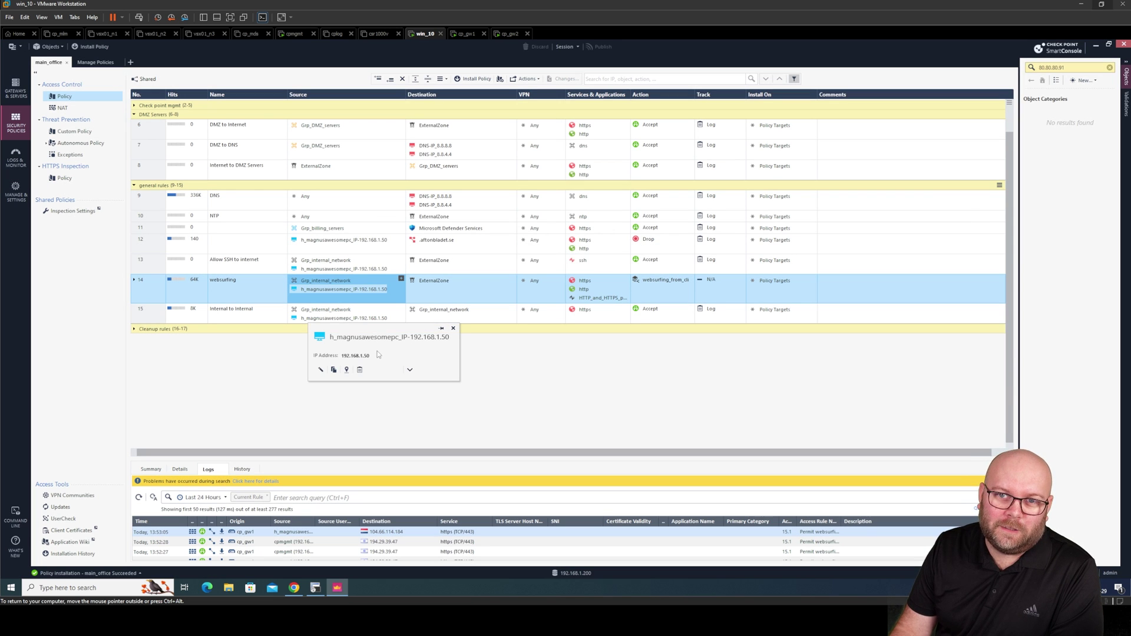
pyautogui.click(365, 241)
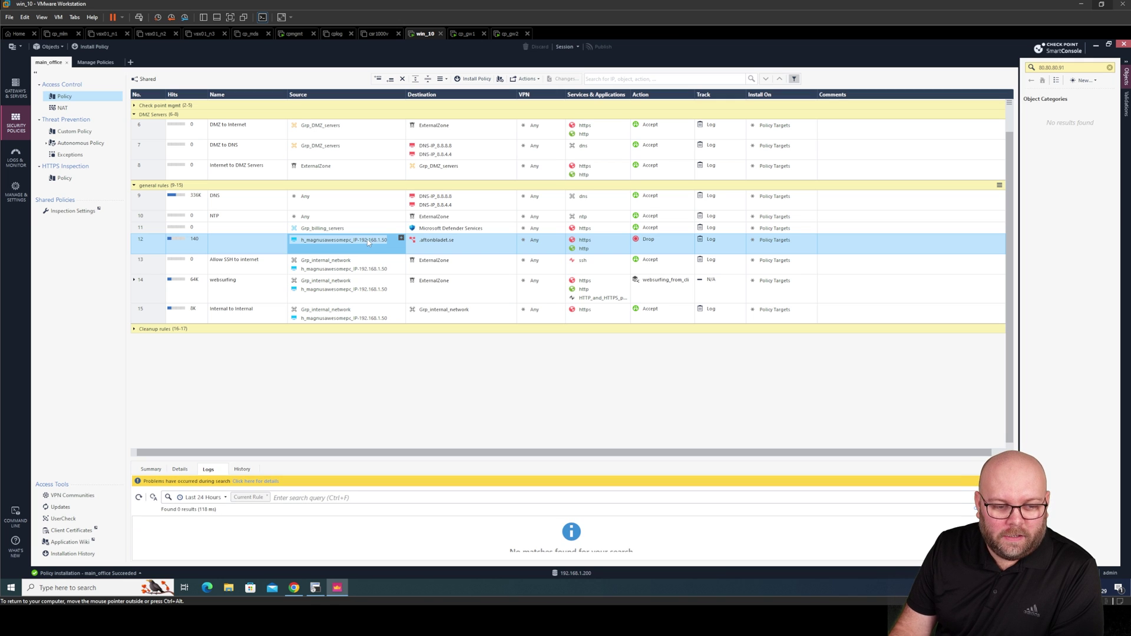
# Step: Replace host 192.168.1.50 with None in all four policy usages, emptying rule 12's source
pyautogui.rightClick(368, 242)
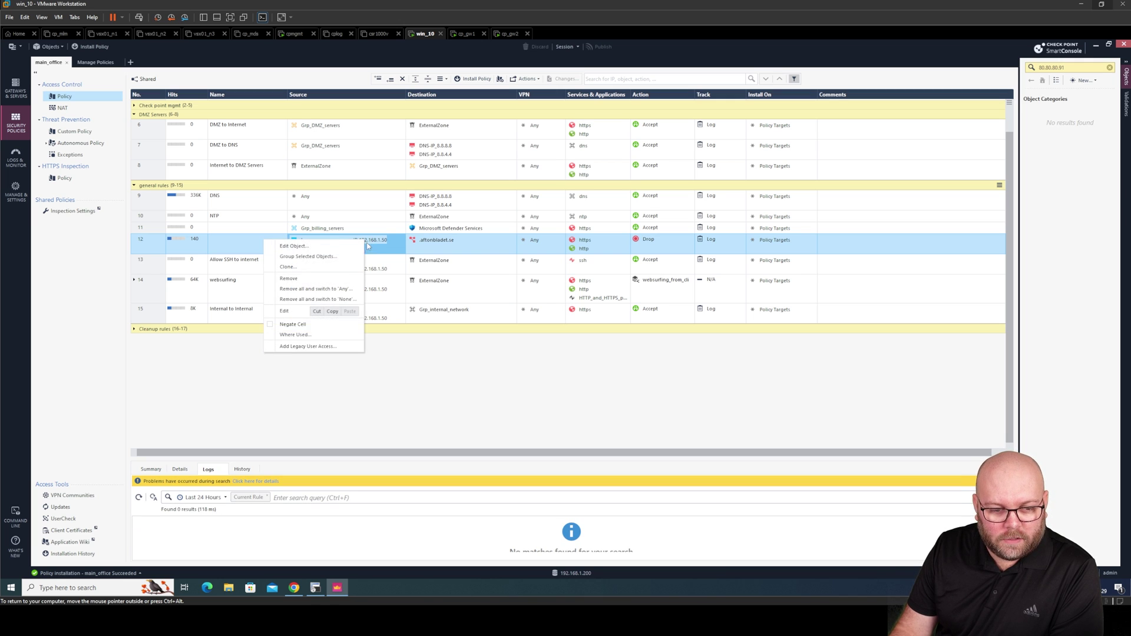
pyautogui.click(297, 334)
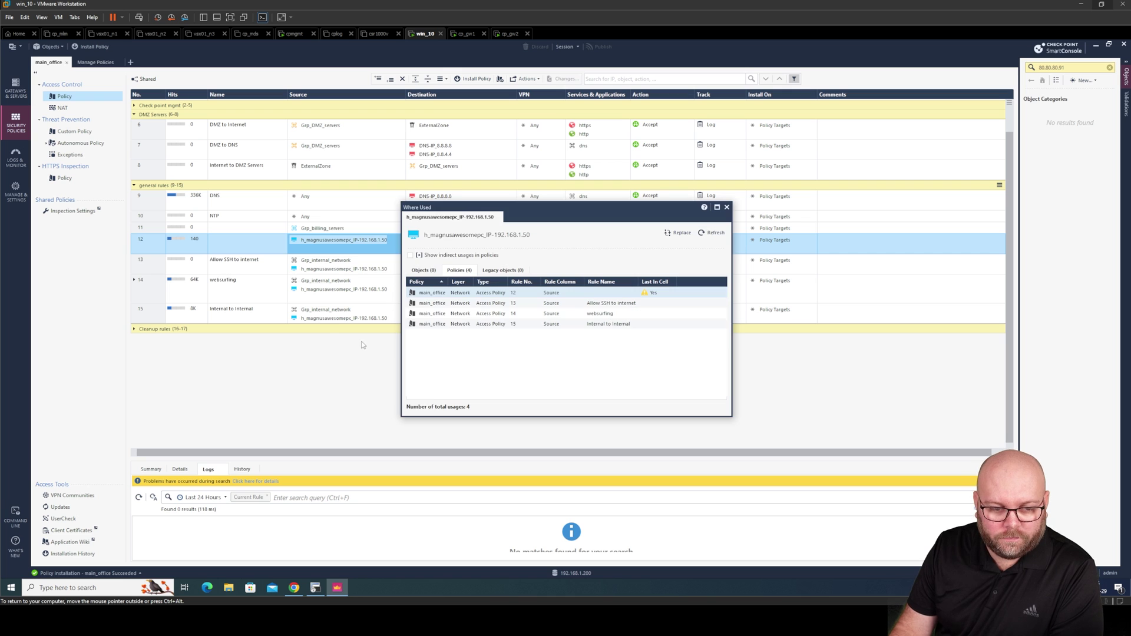
pyautogui.click(676, 233)
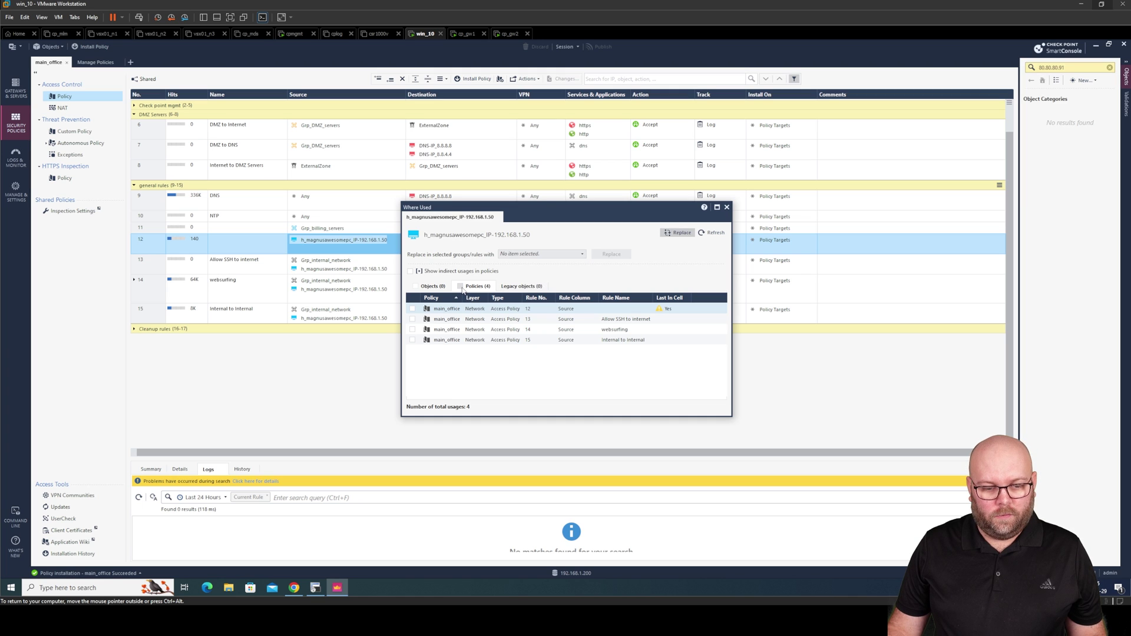
pyautogui.click(460, 286)
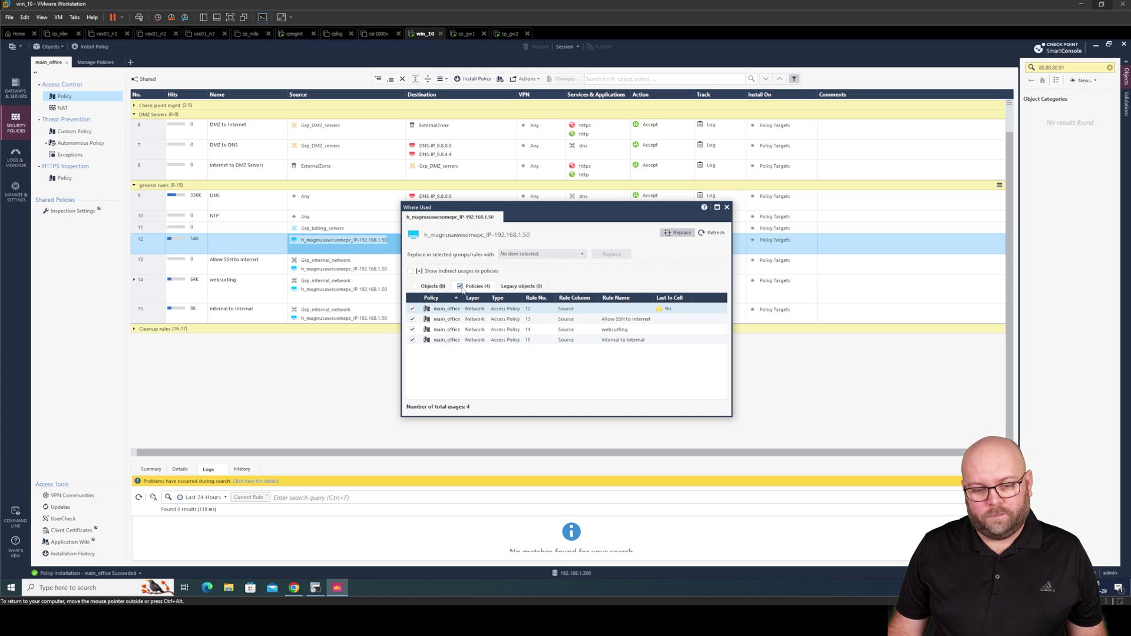
pyautogui.click(518, 254)
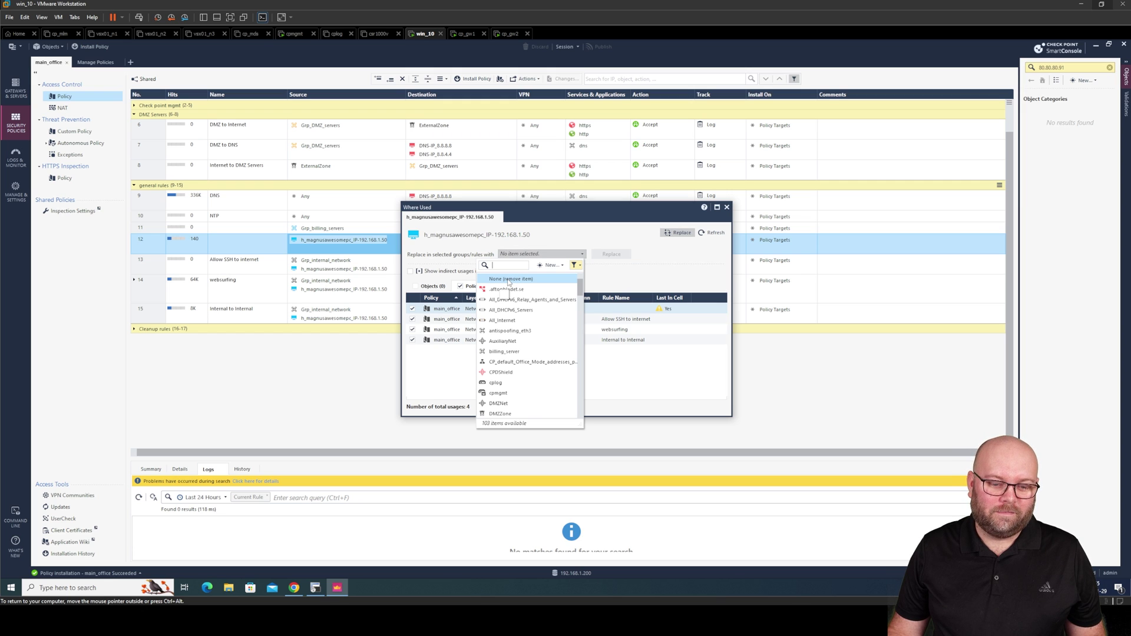
pyautogui.click(510, 279)
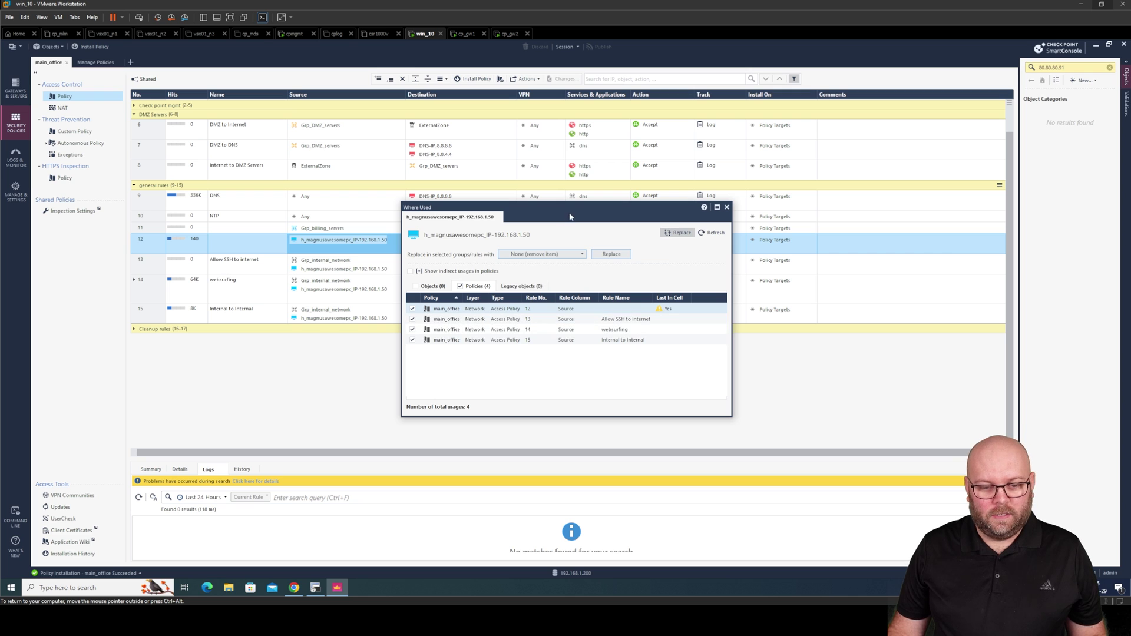
pyautogui.moveTo(570, 207); pyautogui.dragTo(864, 161)
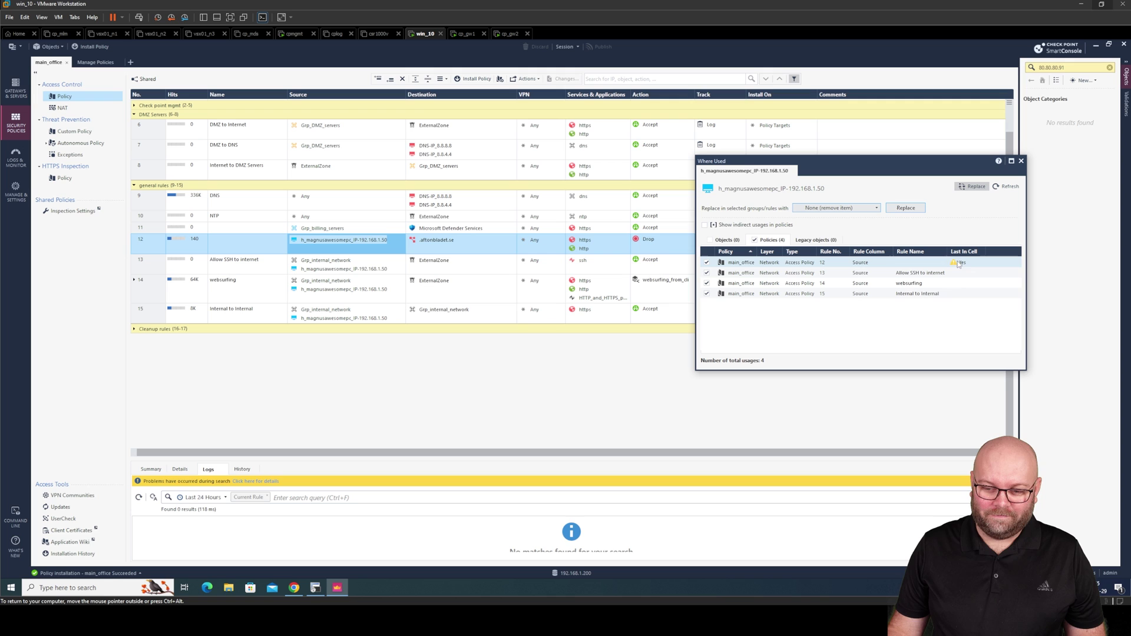
pyautogui.click(910, 210)
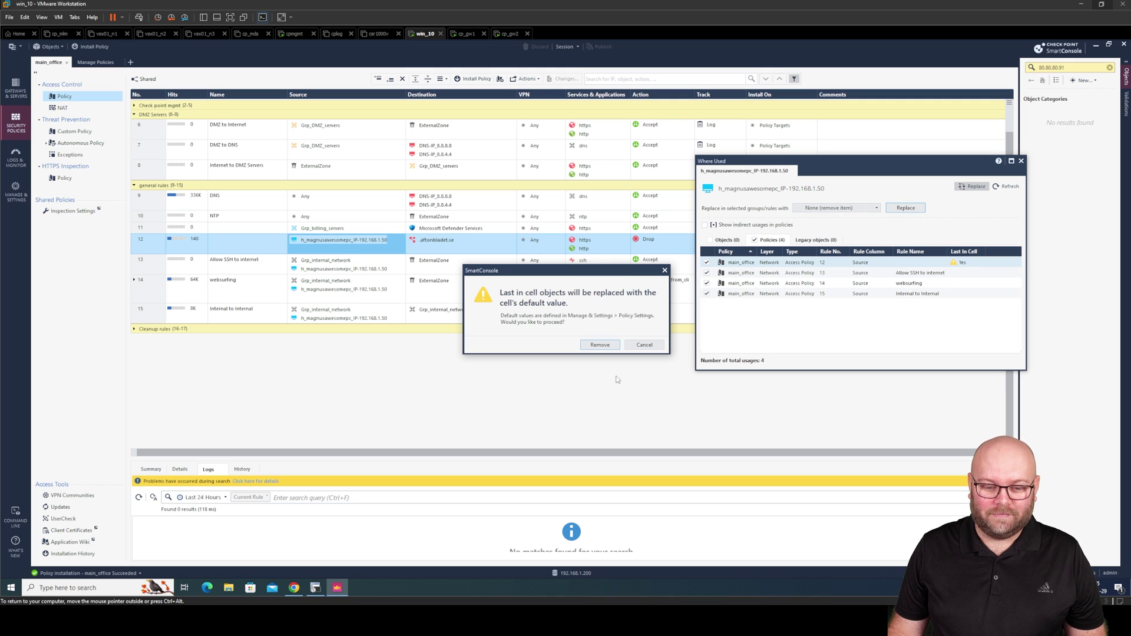
pyautogui.click(599, 347)
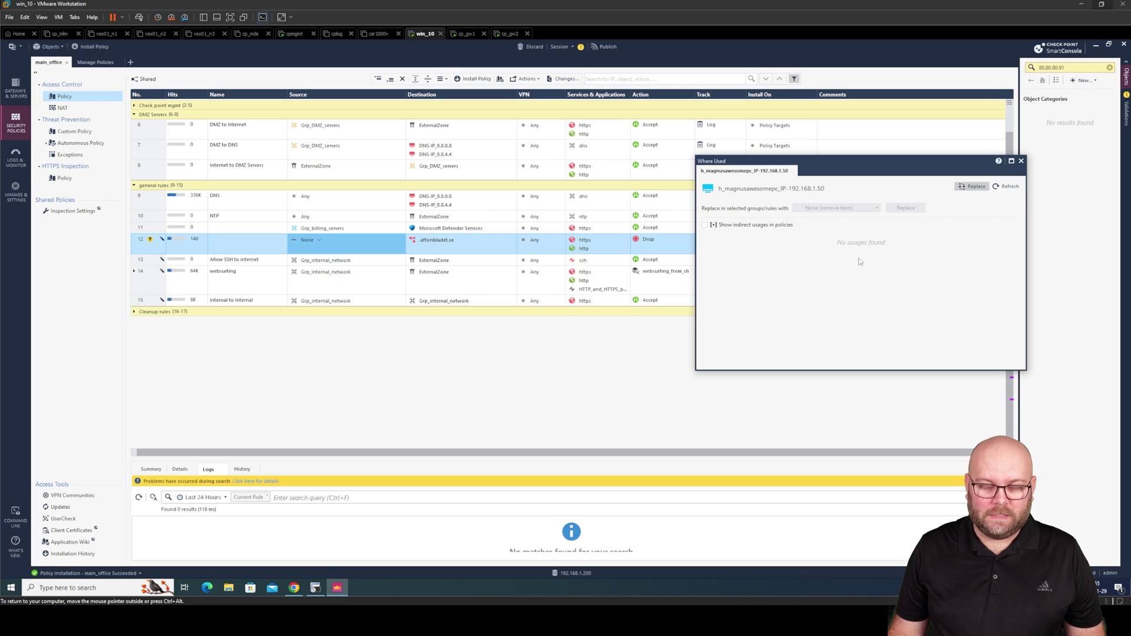
pyautogui.click(1021, 160)
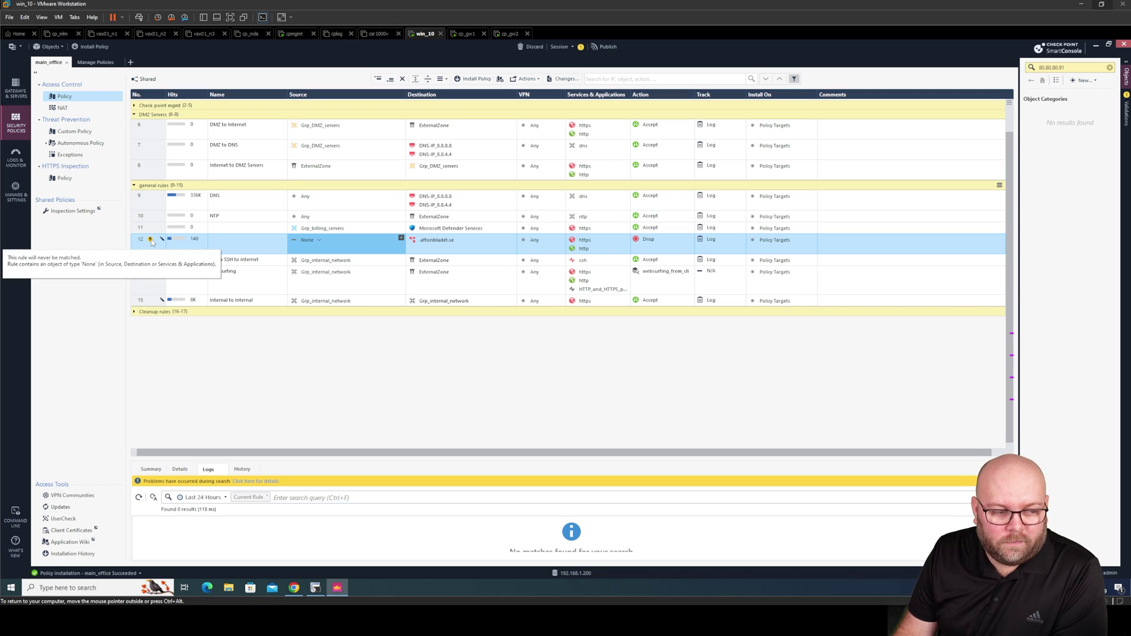
# Step: Delete rule 12, the drop rule whose source is now None
pyautogui.click(319, 241)
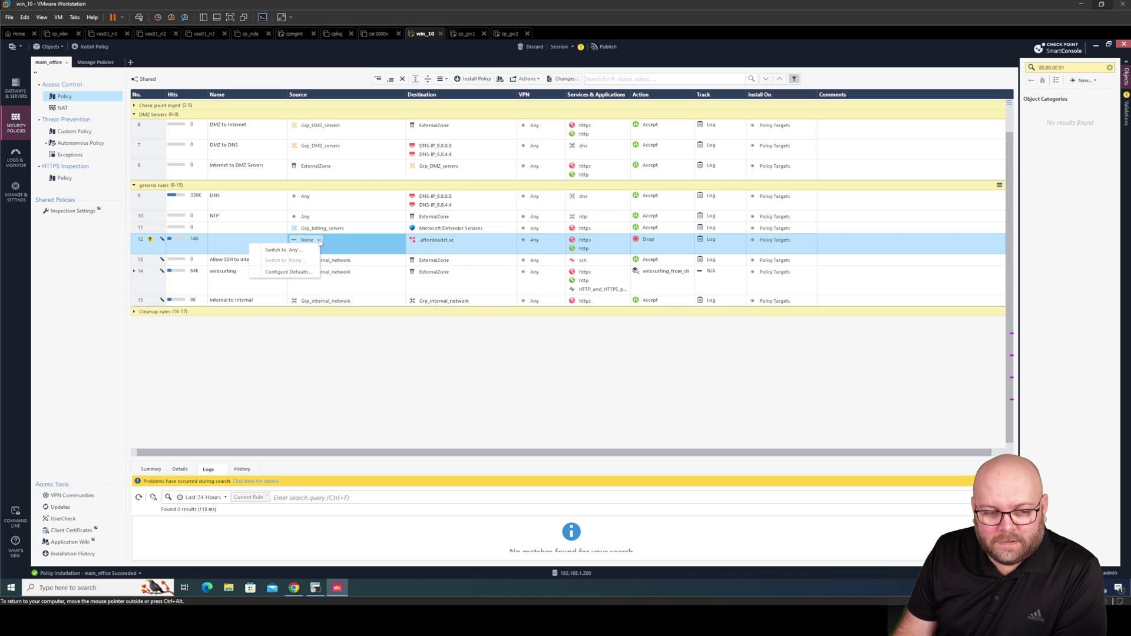
pyautogui.click(314, 245)
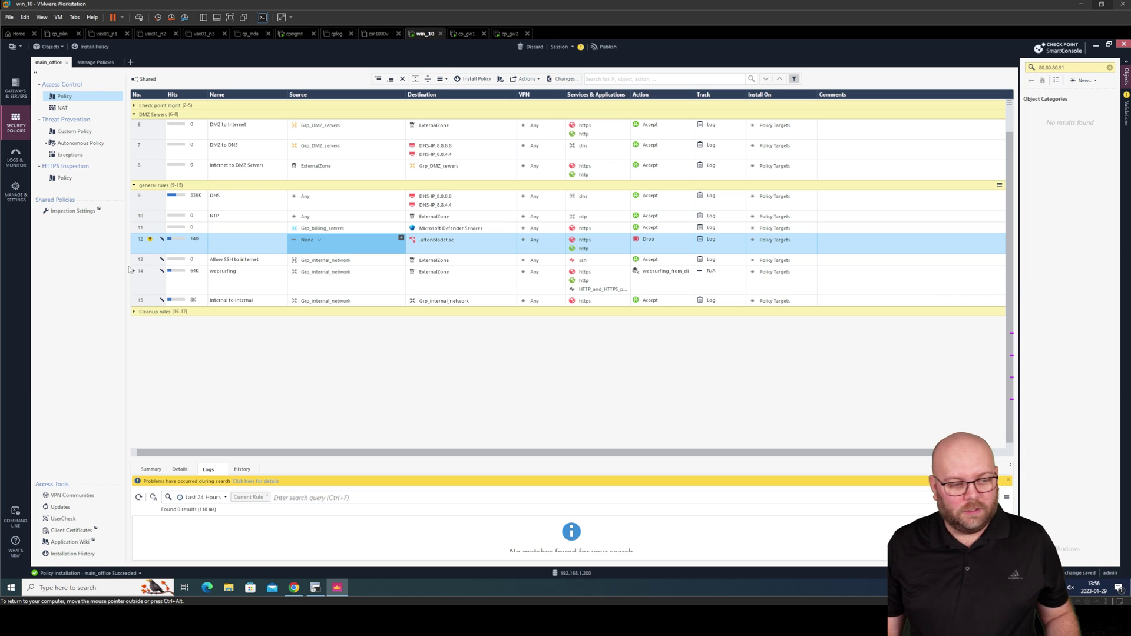
pyautogui.rightClick(148, 241)
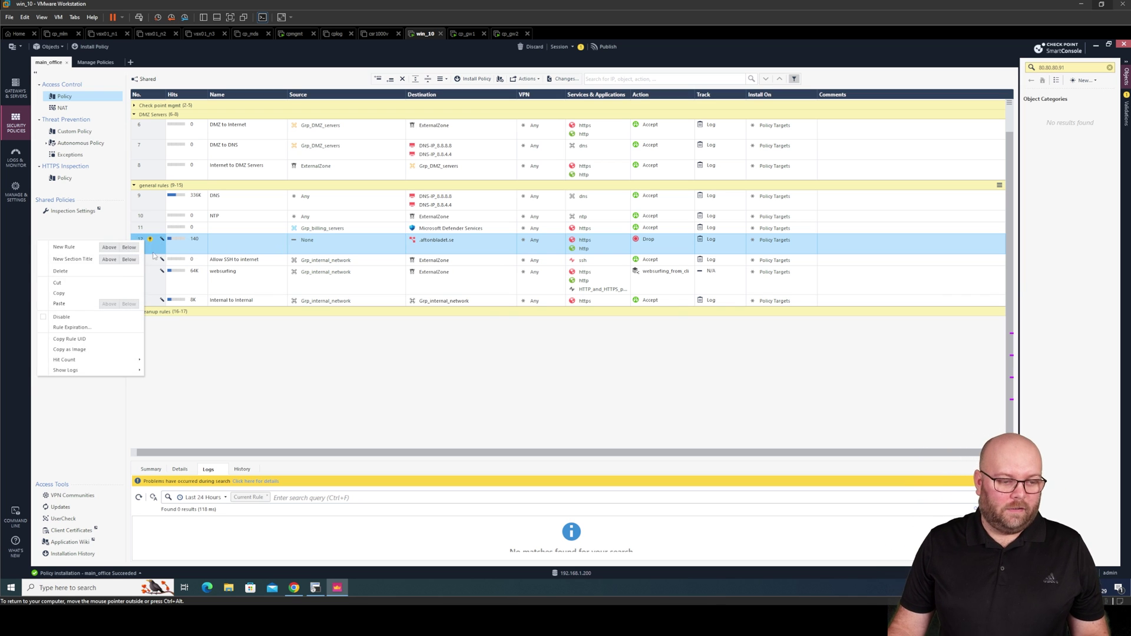
pyautogui.click(120, 271)
pyautogui.click(612, 337)
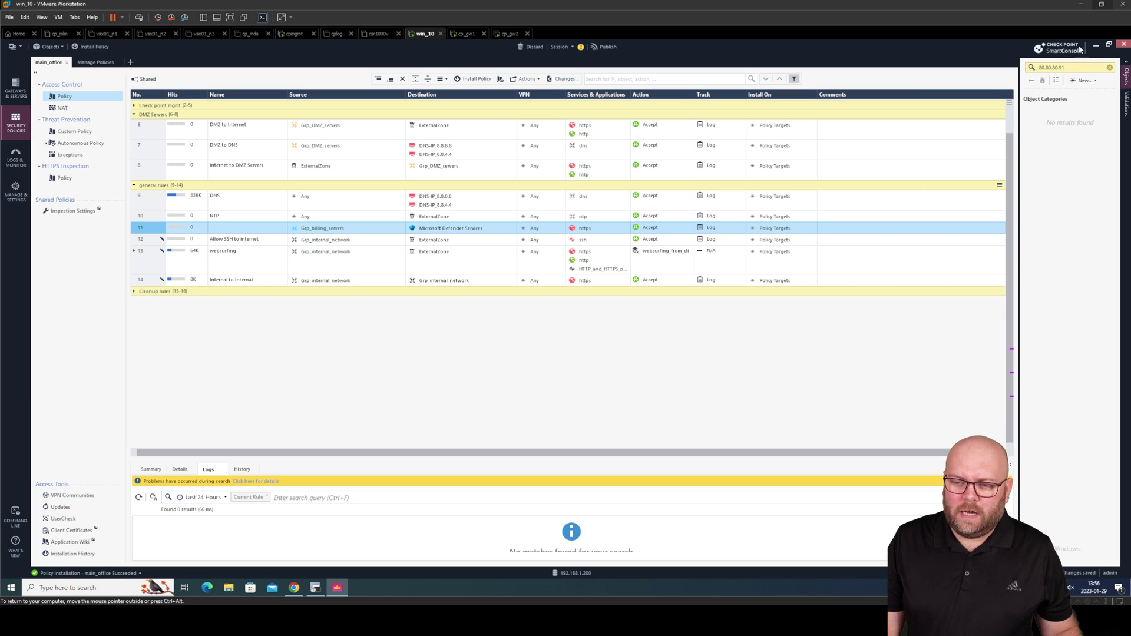
# Step: Clear the old IP search and list all host objects in the Objects pane
pyautogui.click(1109, 67)
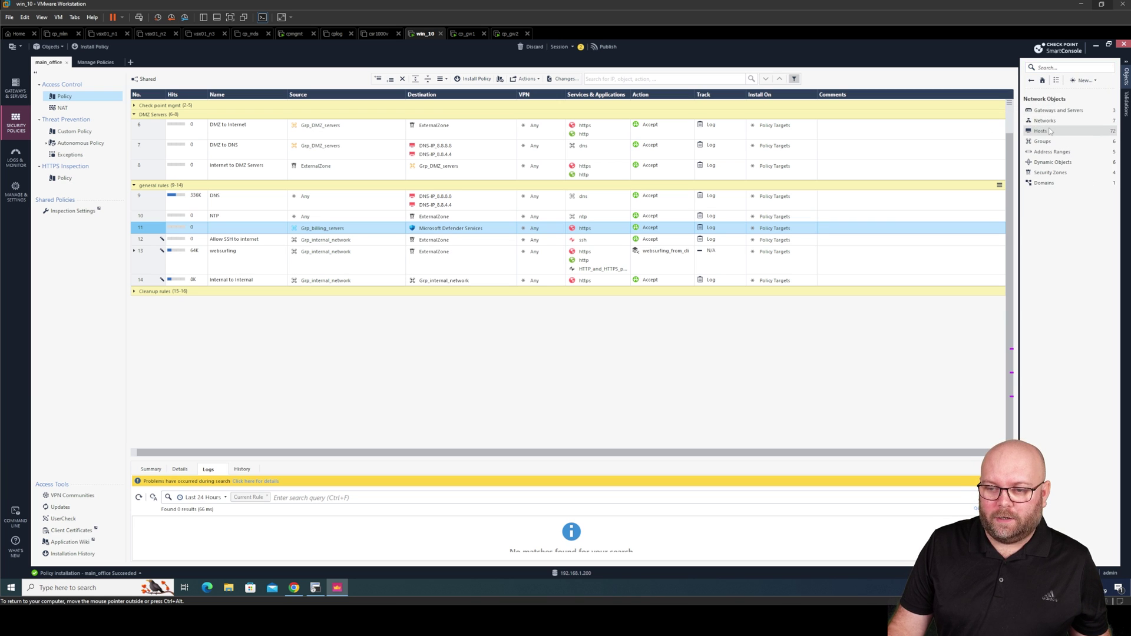
pyautogui.click(1054, 131)
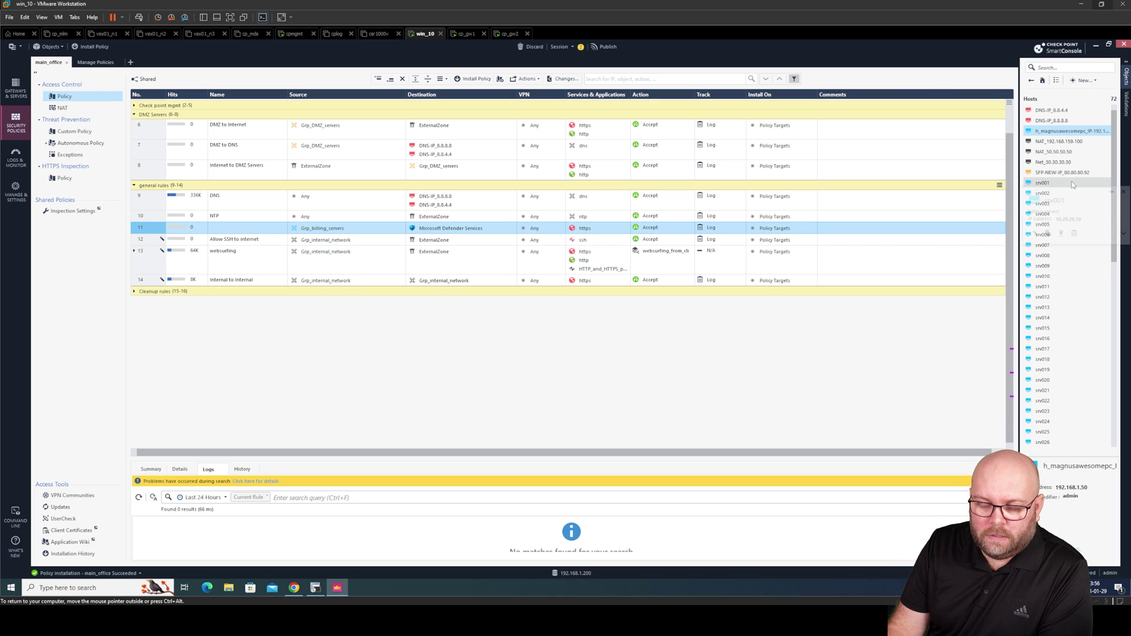
pyautogui.moveTo(1072, 183)
pyautogui.scroll(-8, 1071, 189)
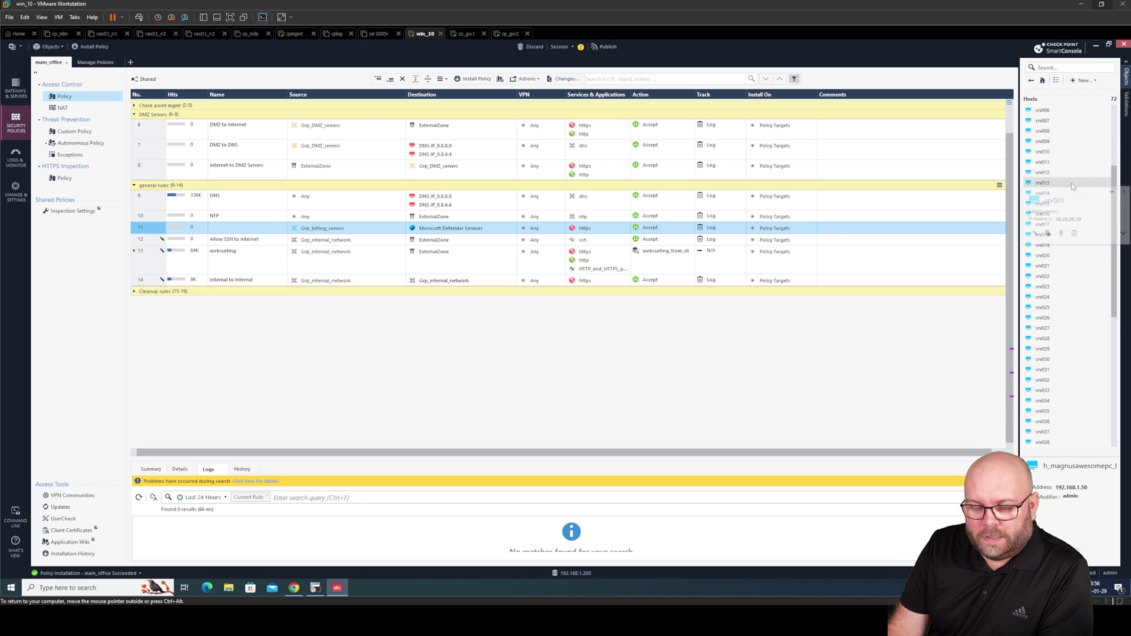
pyautogui.scroll(4, 1068, 194)
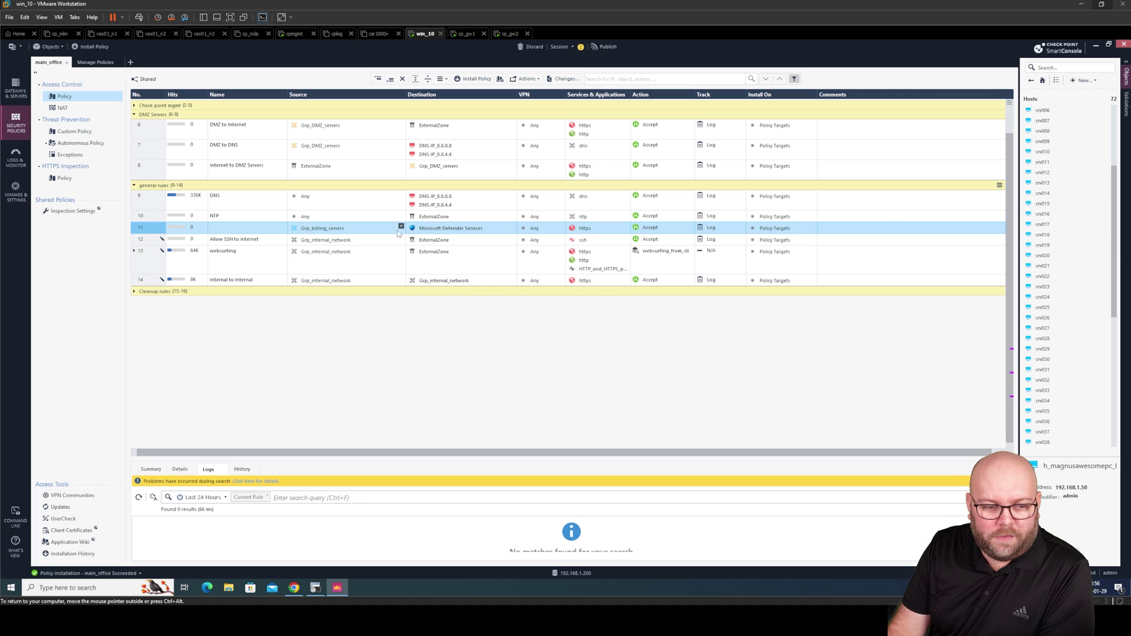
# Step: Inspect rule 11's Grp_billing_servers group and its Range_10.20.20.10-50 member without saving changes
pyautogui.click(315, 230)
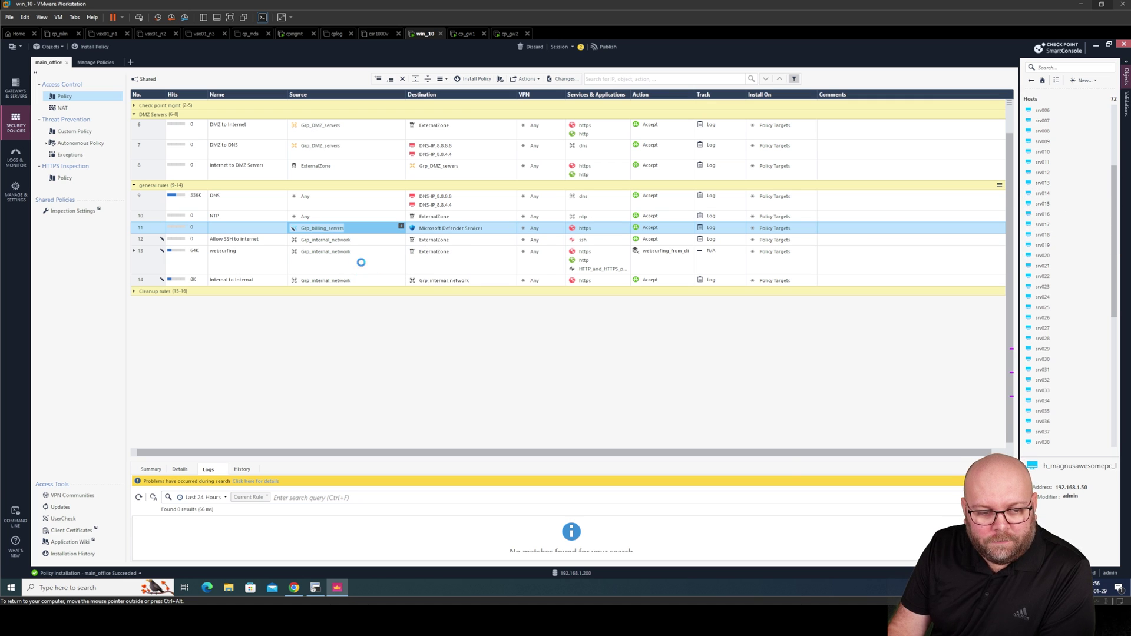
pyautogui.doubleClick(319, 229)
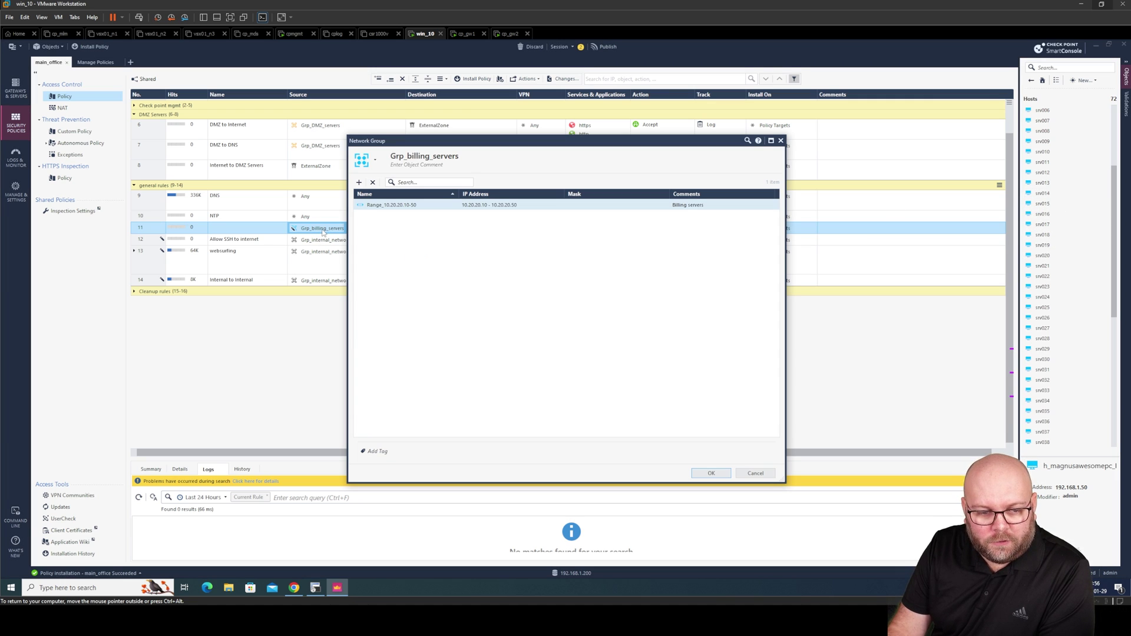
pyautogui.click(377, 207)
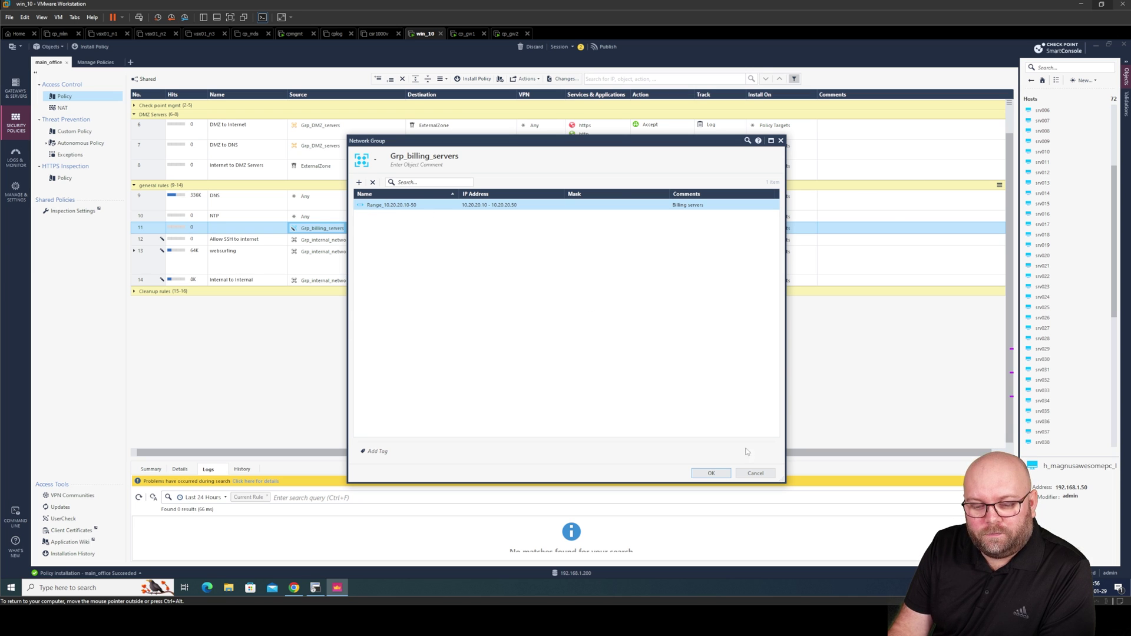
pyautogui.click(756, 473)
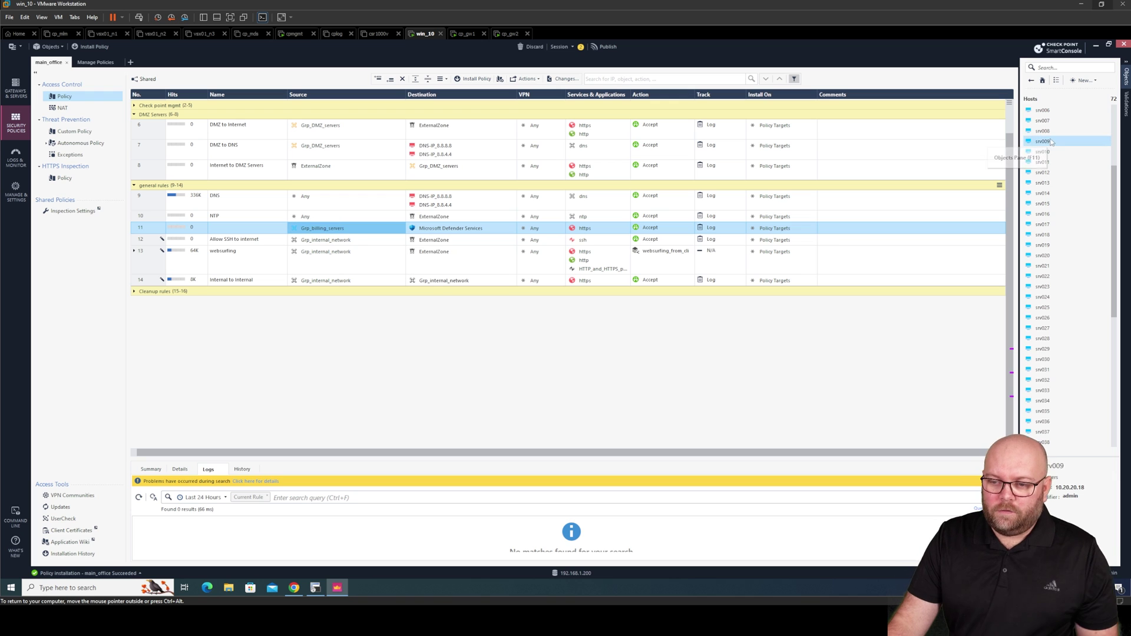
pyautogui.keyDown('shift'); pyautogui.click(1046, 193); pyautogui.keyUp('shift')
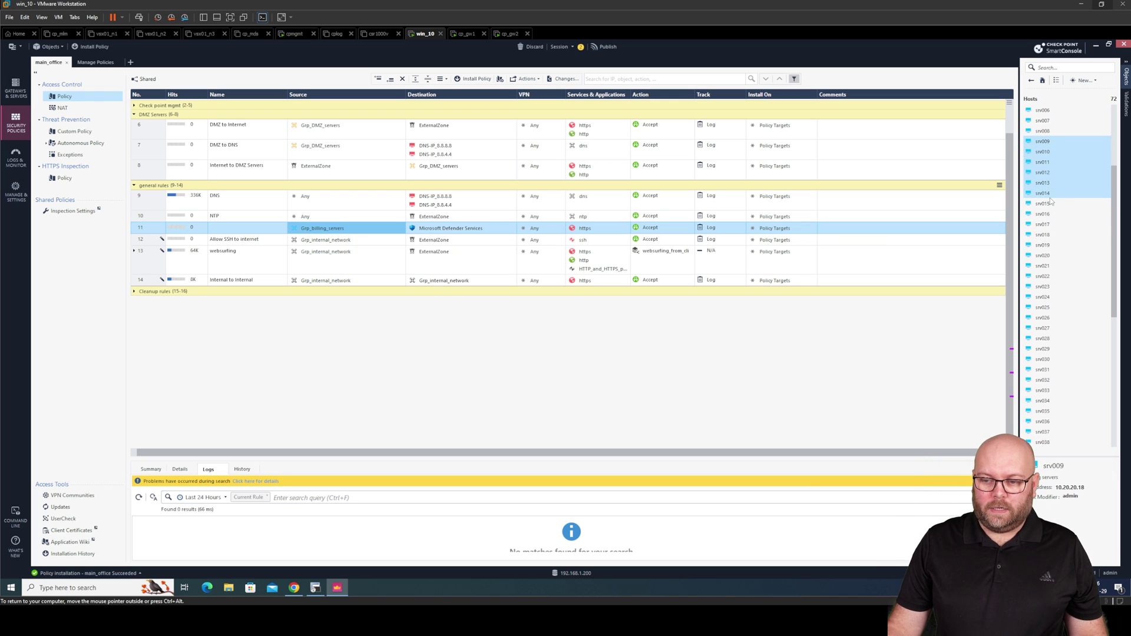
pyautogui.rightClick(1042, 177)
pyautogui.click(998, 200)
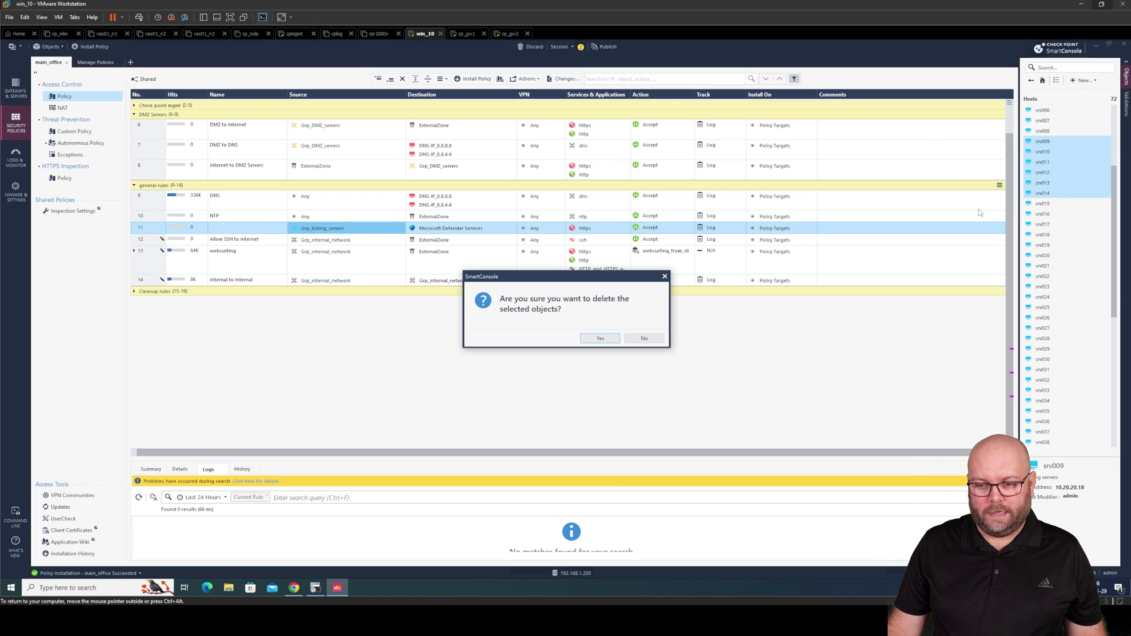
pyautogui.click(612, 337)
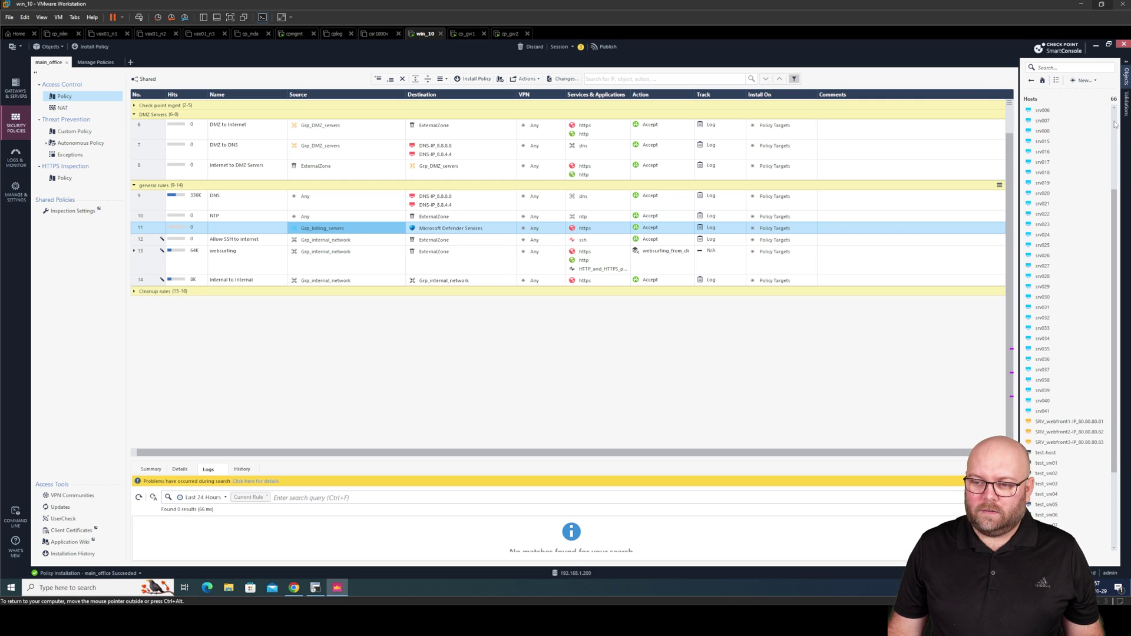
pyautogui.scroll(4, 1108, 126)
pyautogui.click(1045, 182)
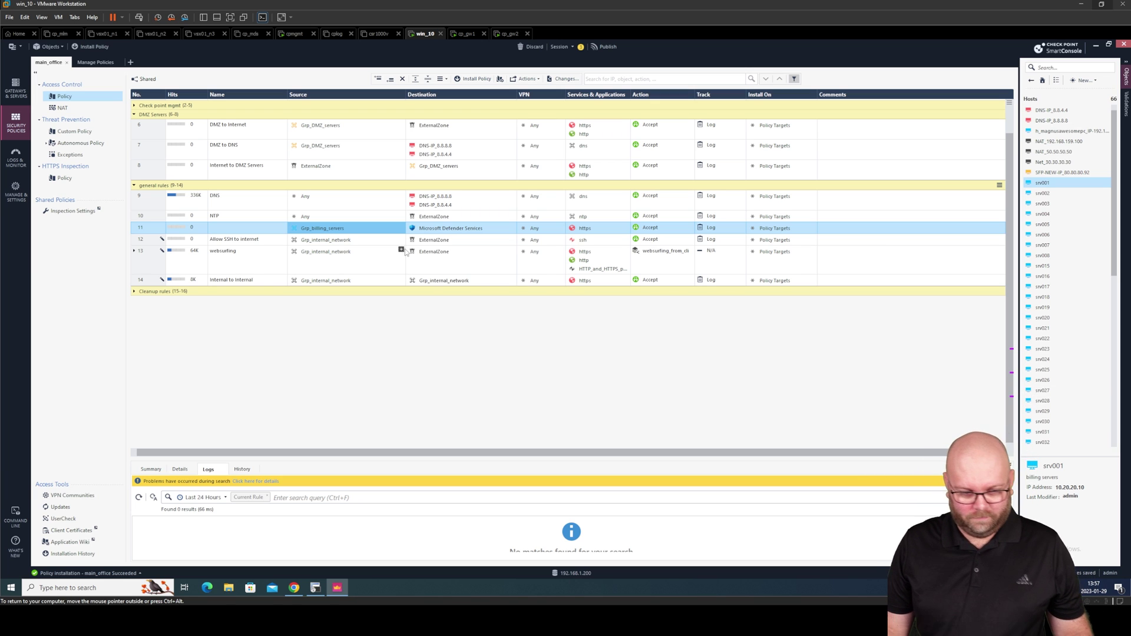
pyautogui.moveTo(340, 234)
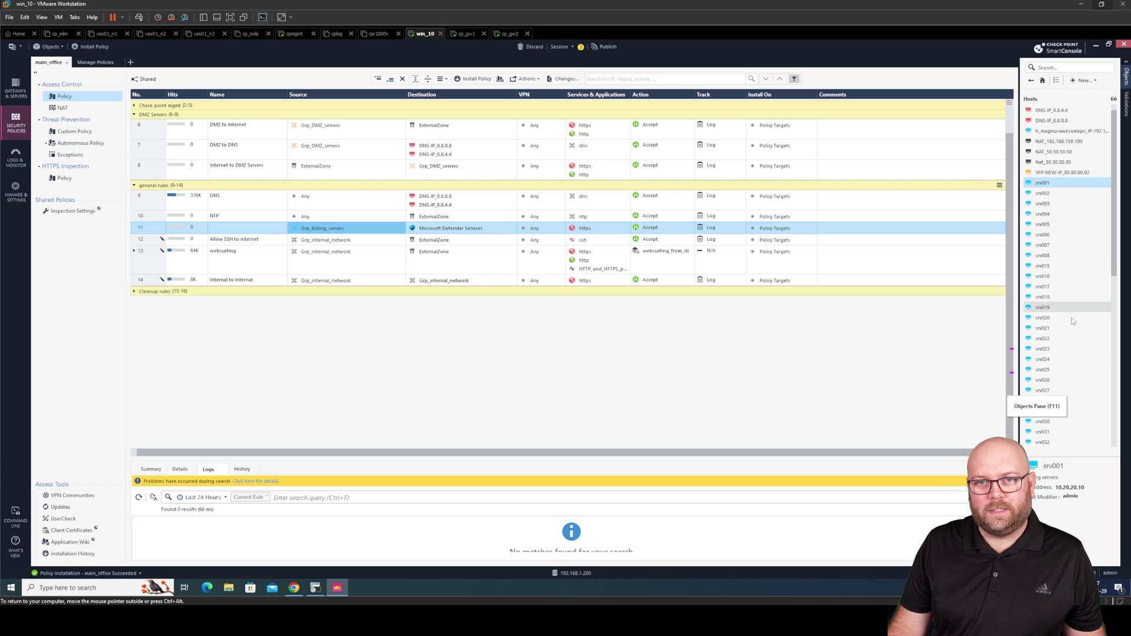
pyautogui.moveTo(1077, 385)
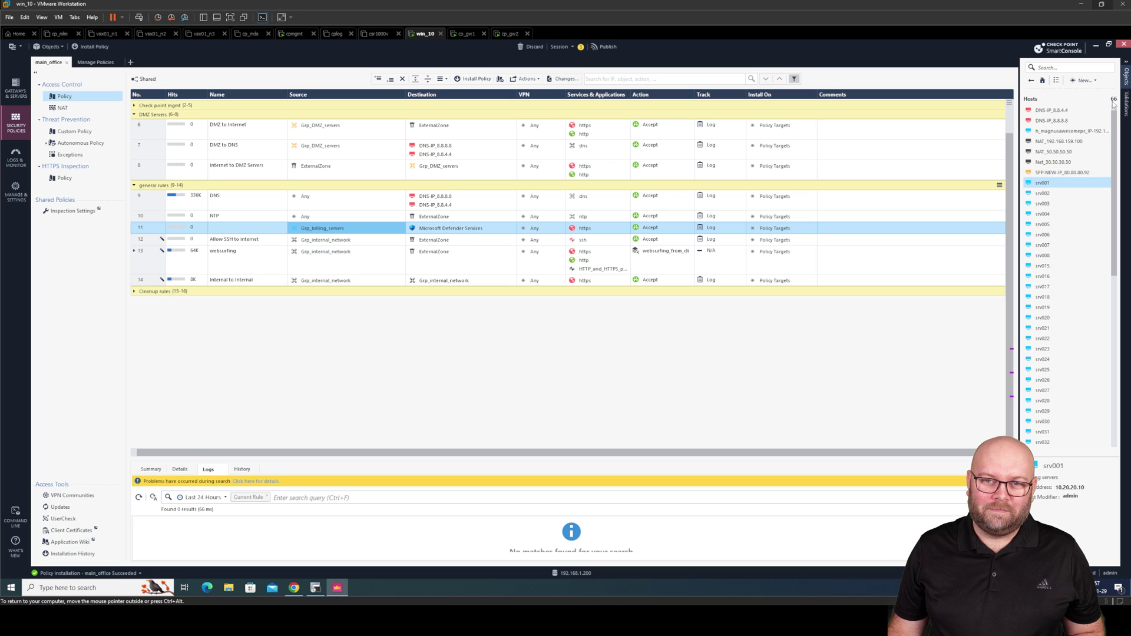
pyautogui.moveTo(1069, 202)
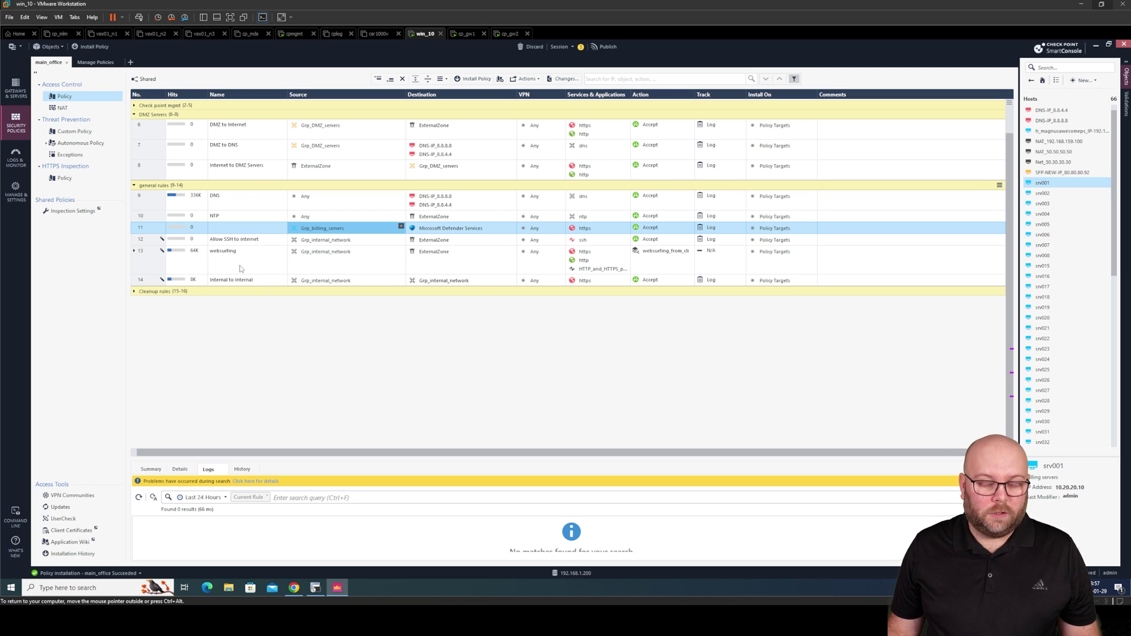
# Step: Publish the session's three draft changes under the existing session name
pyautogui.click(603, 49)
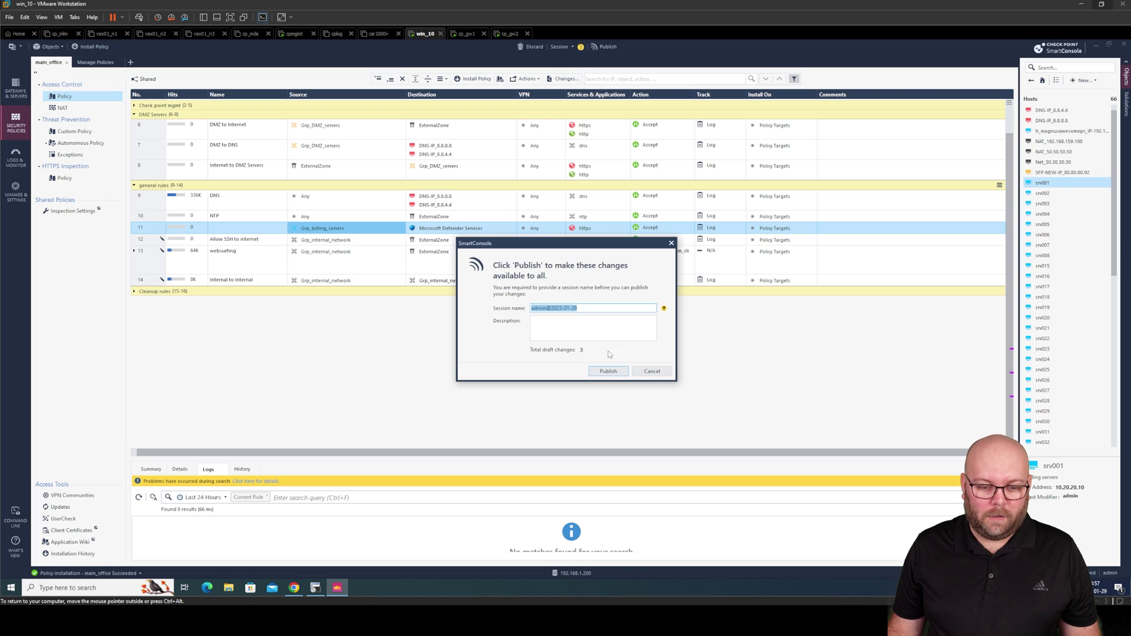
pyautogui.click(607, 372)
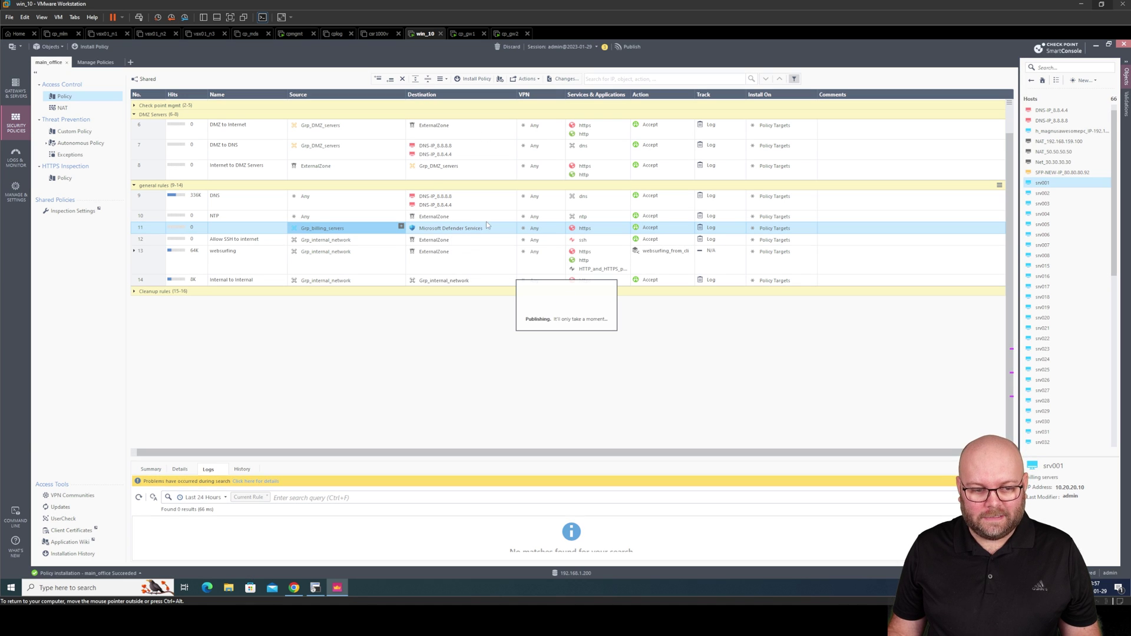
pyautogui.click(21, 47)
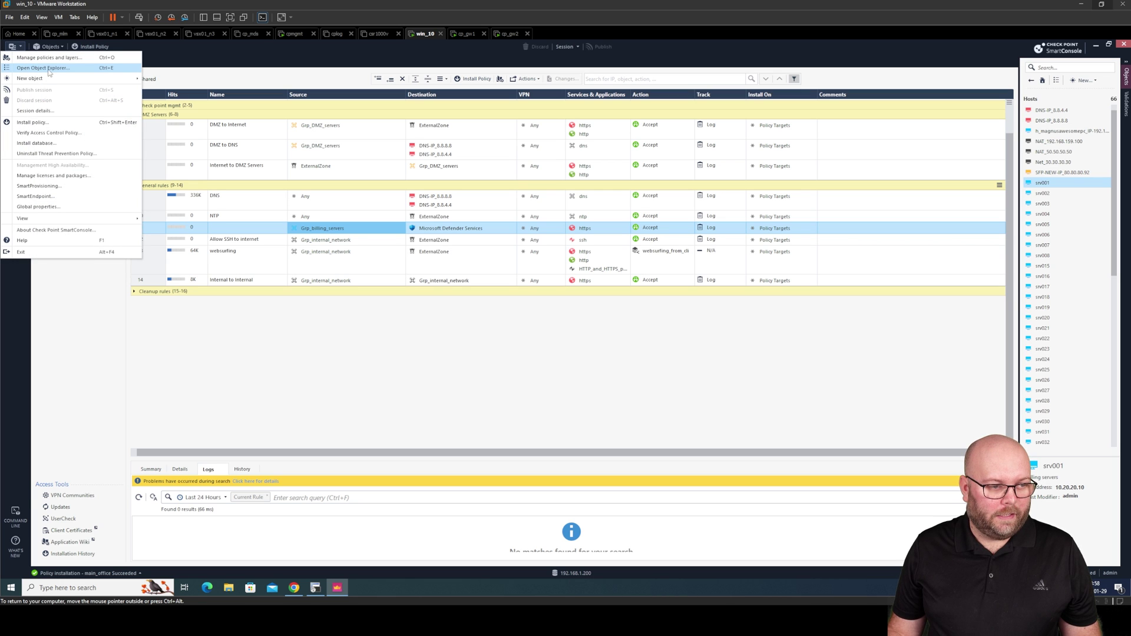
# Step: Open Object Explorer filtered to Unused Objects, listing 26 unused objects
pyautogui.click(56, 68)
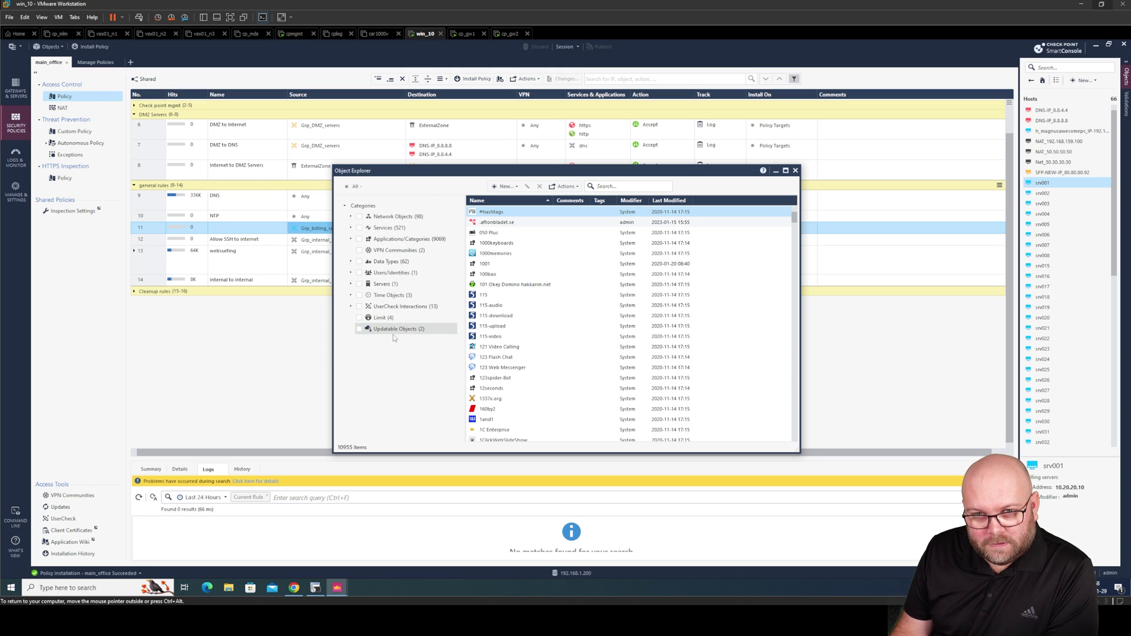
pyautogui.click(359, 187)
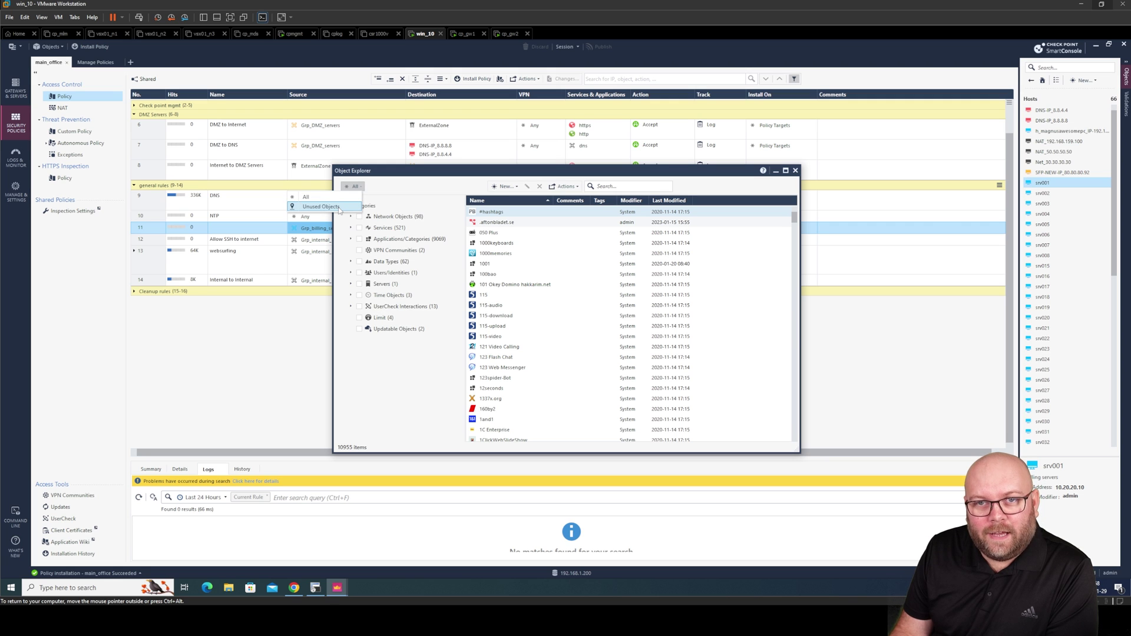
pyautogui.click(340, 209)
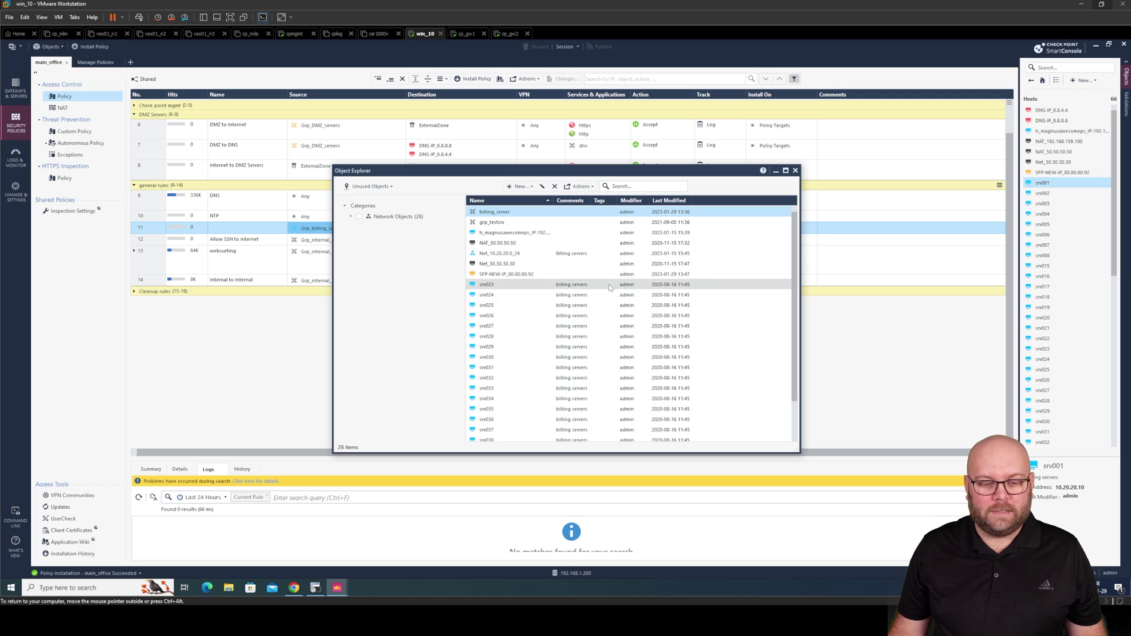
# Step: Select unused hosts srv023 through srv040 and delete them
pyautogui.click(567, 288)
pyautogui.scroll(-2, 586, 337)
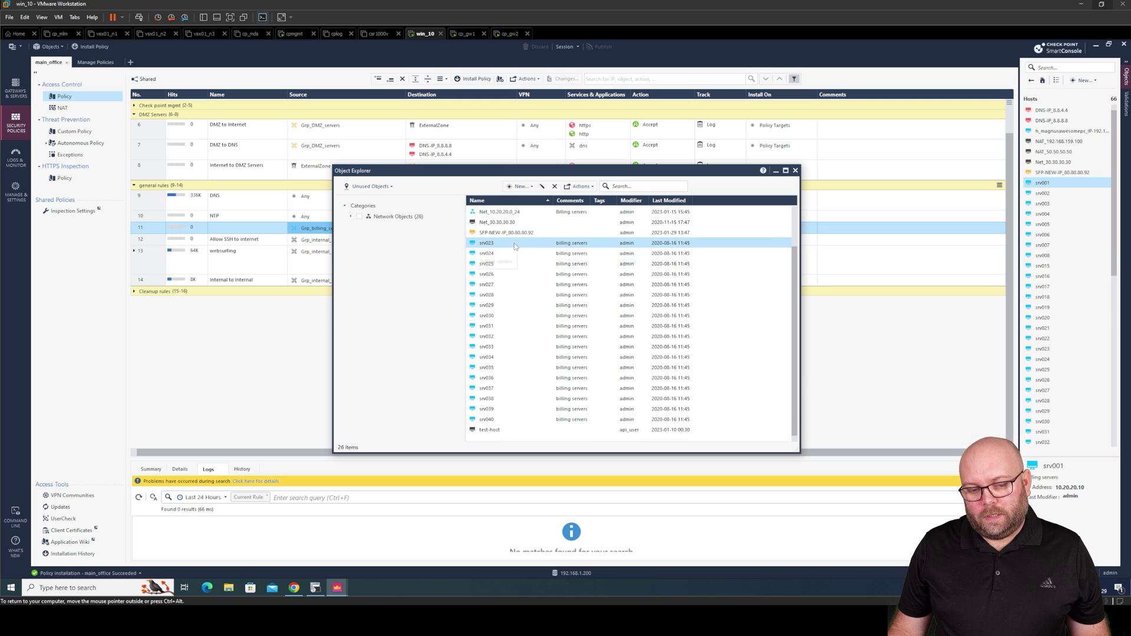
pyautogui.keyDown('shift'); pyautogui.click(528, 419); pyautogui.keyUp('shift')
pyautogui.click(555, 186)
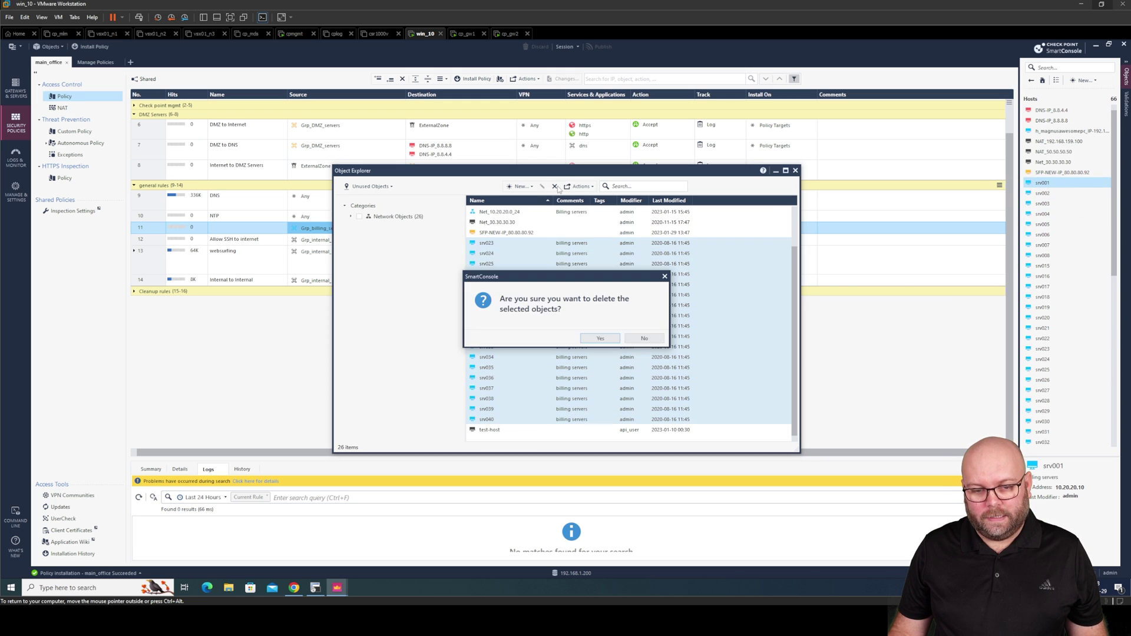
pyautogui.click(599, 338)
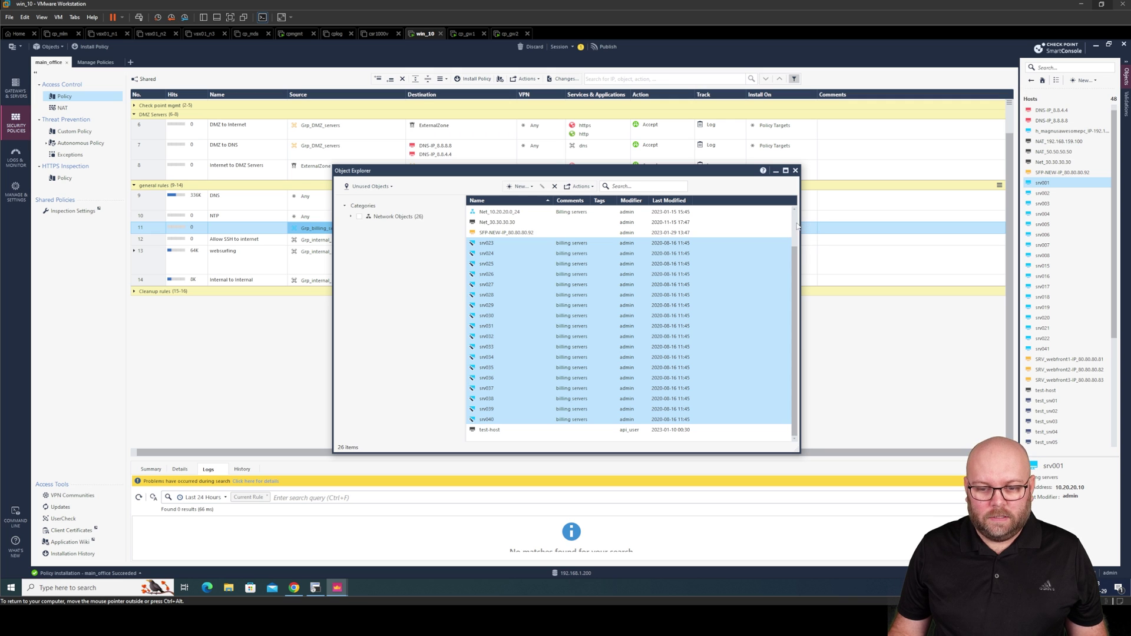
pyautogui.scroll(2, 533, 222)
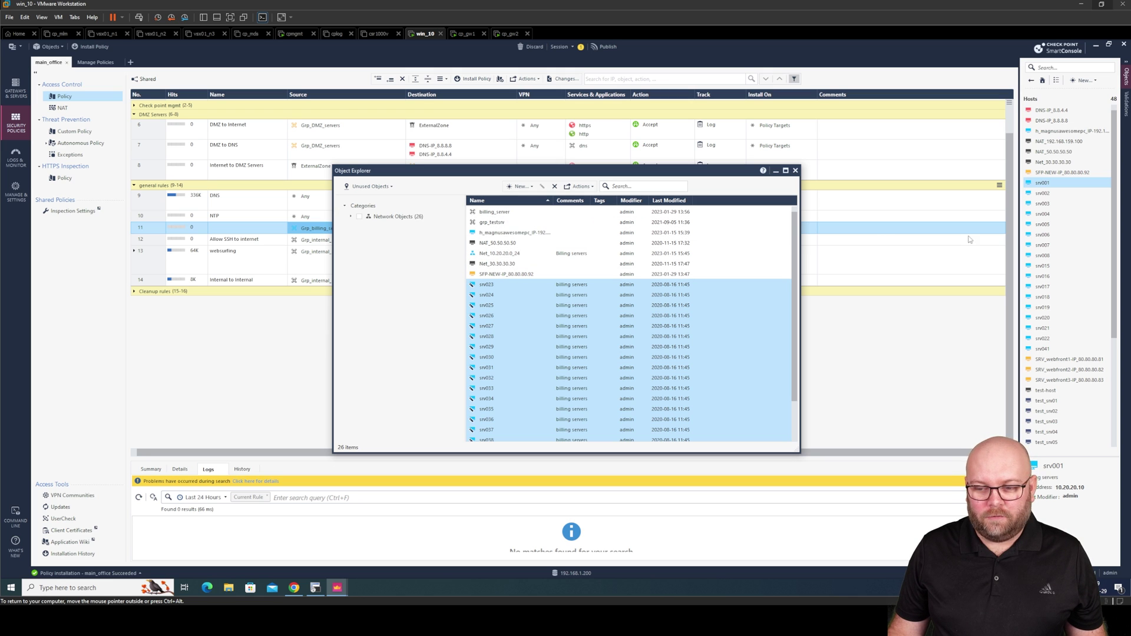
pyautogui.click(485, 212)
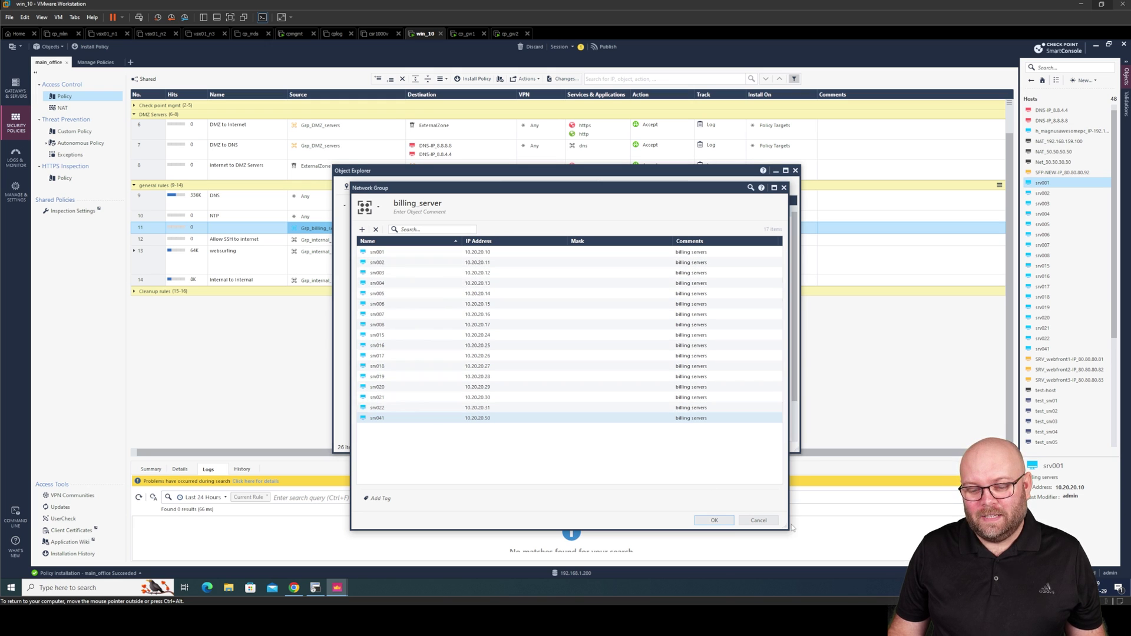
pyautogui.click(760, 521)
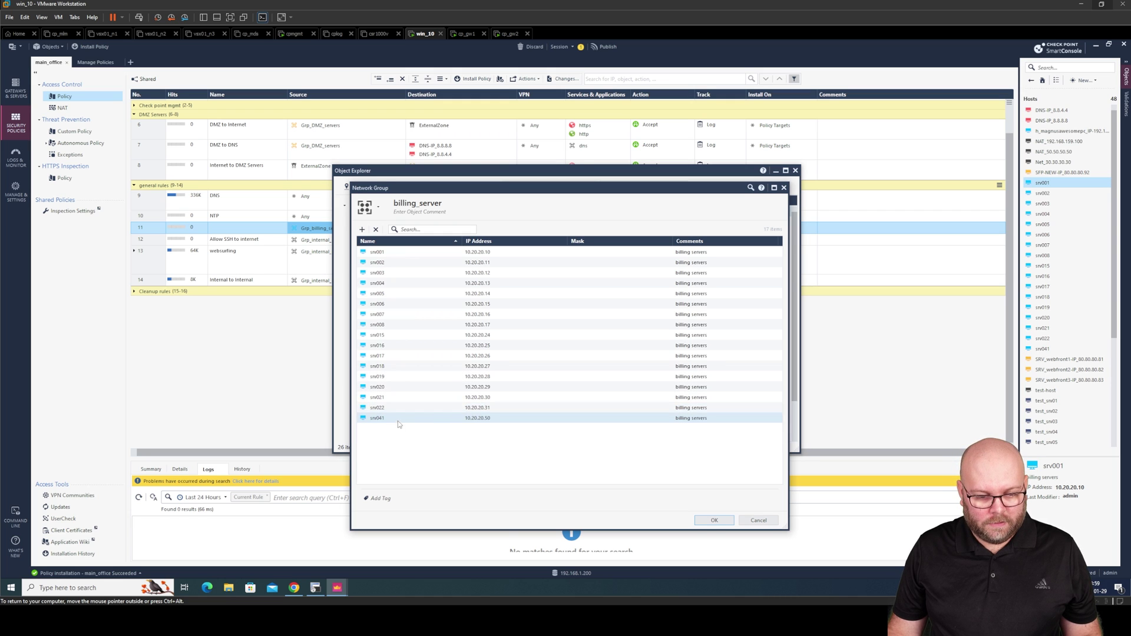
pyautogui.click(399, 407)
pyautogui.click(399, 420)
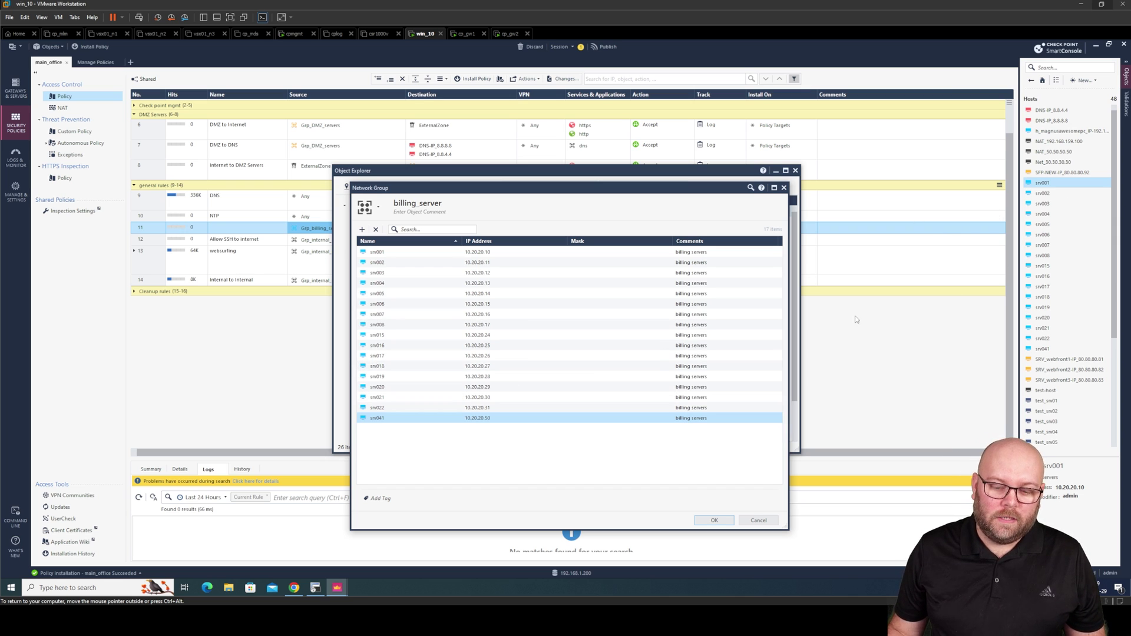
pyautogui.click(759, 521)
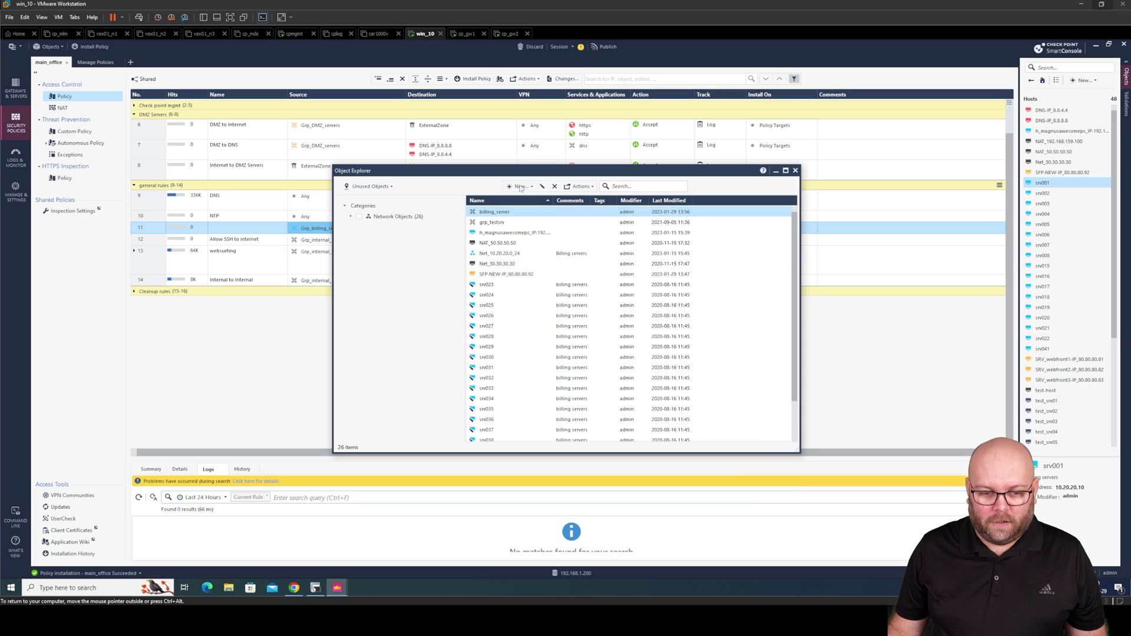
pyautogui.rightClick(495, 214)
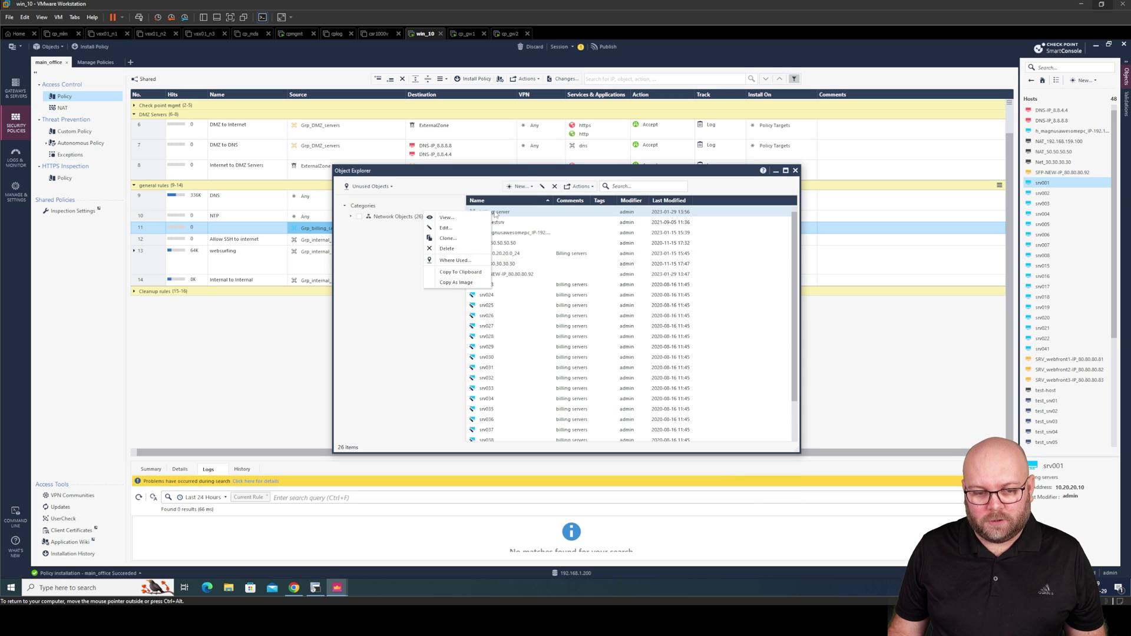
pyautogui.click(477, 263)
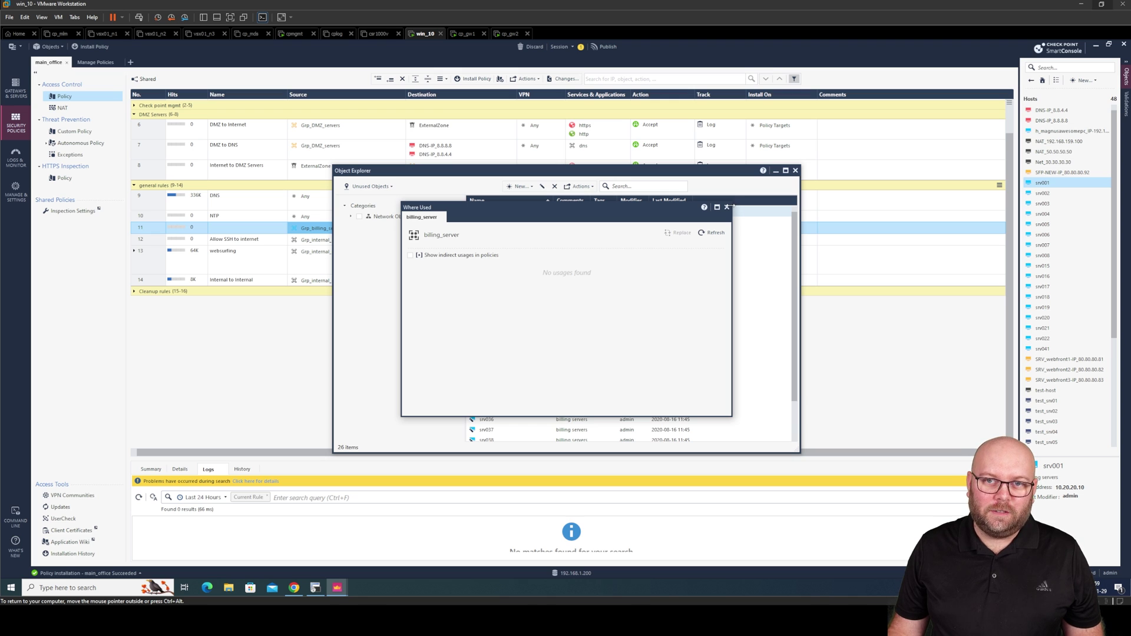
# Step: Close the empty usage results and Object Explorer, returning to the main_office rule base
pyautogui.click(727, 207)
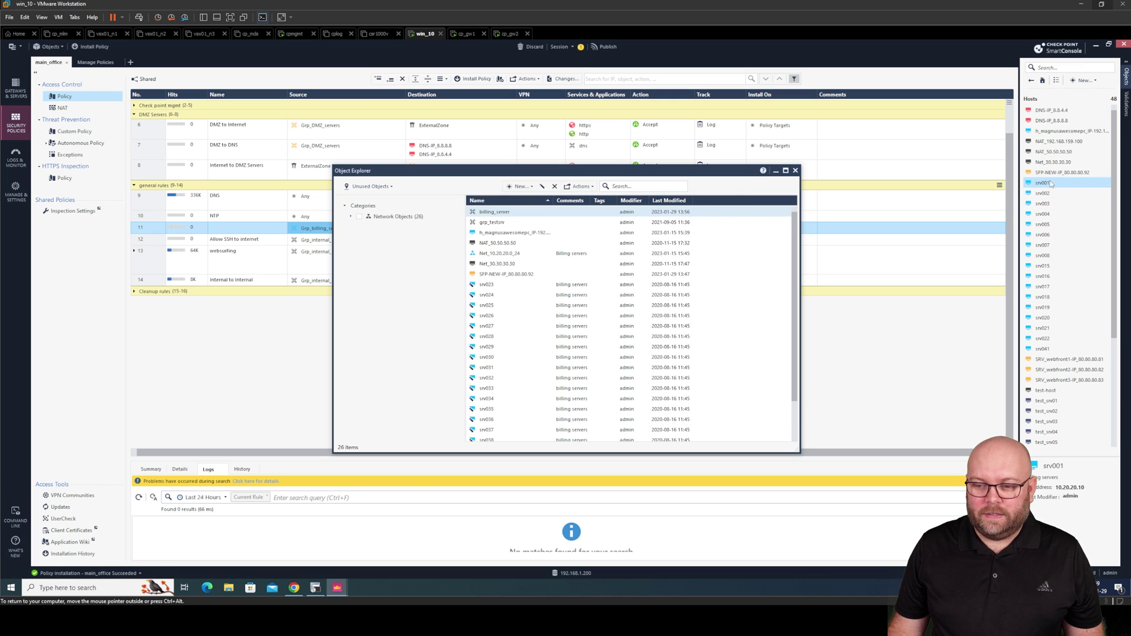
pyautogui.moveTo(1059, 341)
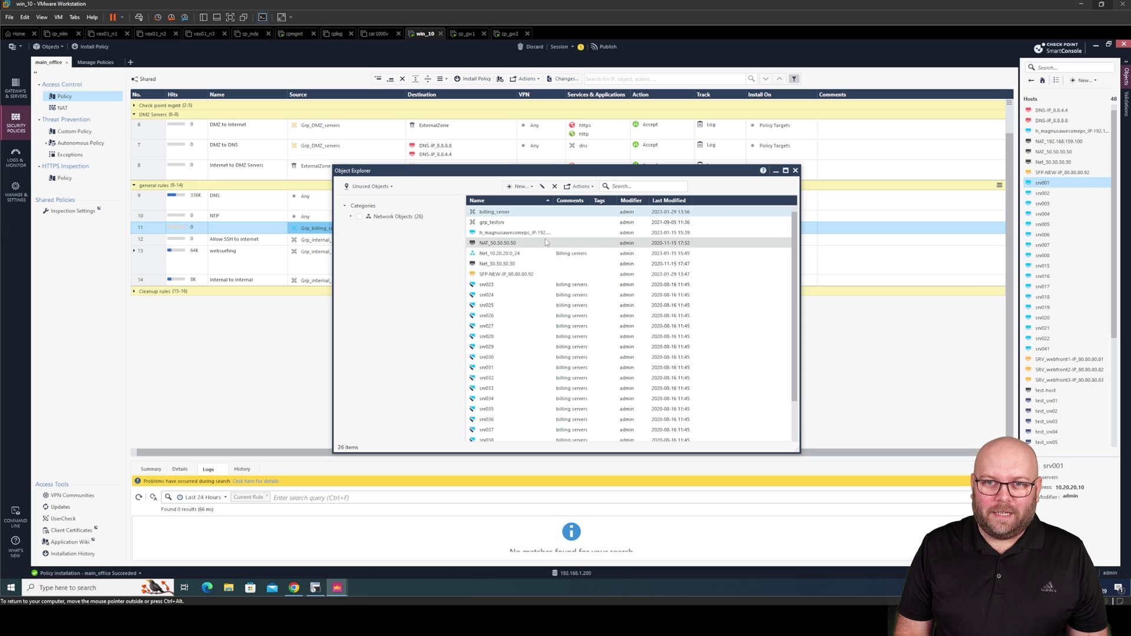
pyautogui.click(795, 171)
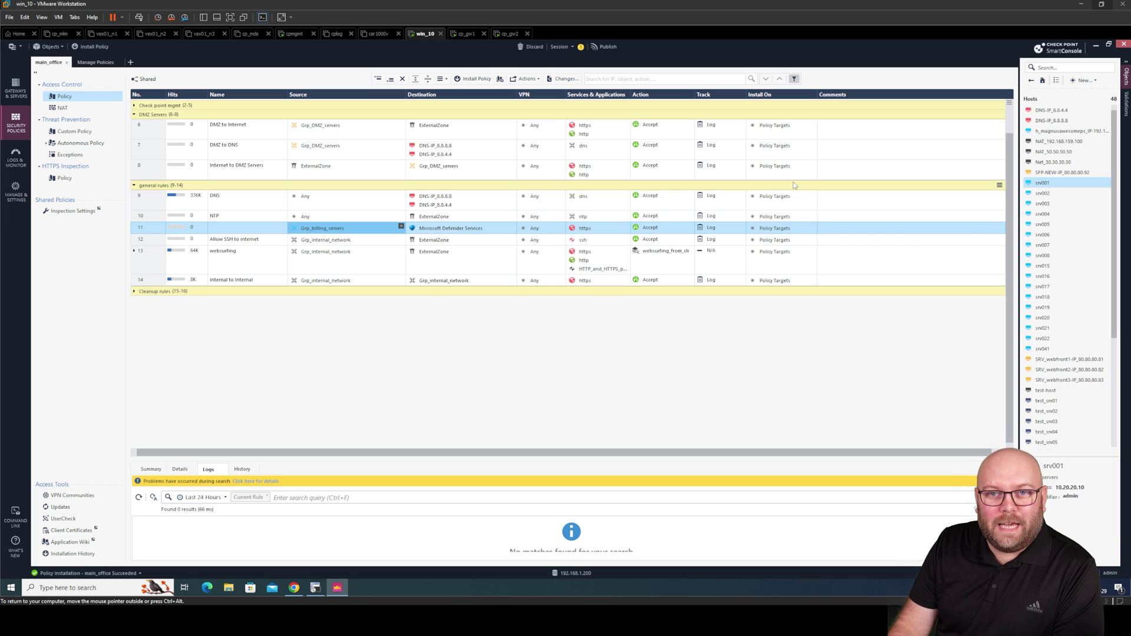
pyautogui.click(13, 46)
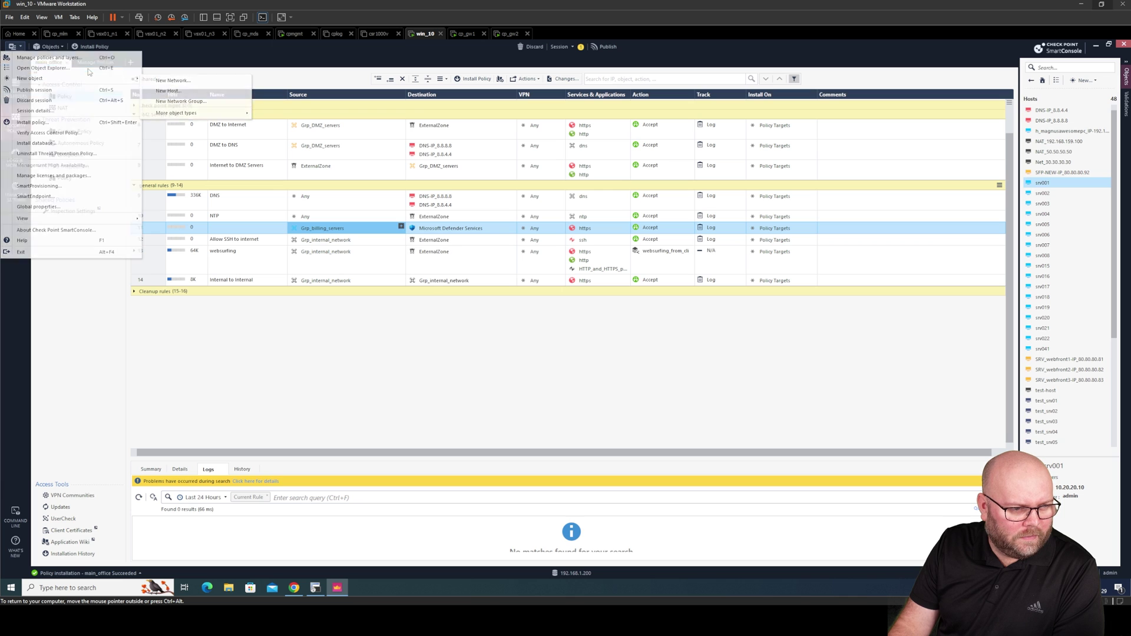
pyautogui.press('Escape')
pyautogui.hotkey('ctrl', 'e')
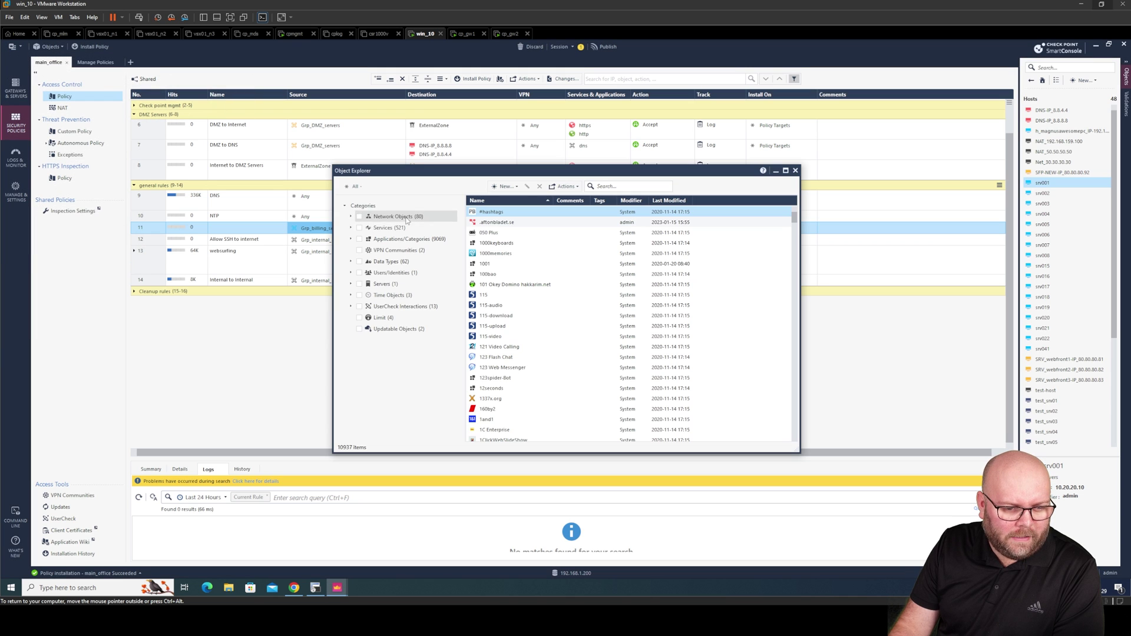
pyautogui.click(354, 186)
pyautogui.click(343, 207)
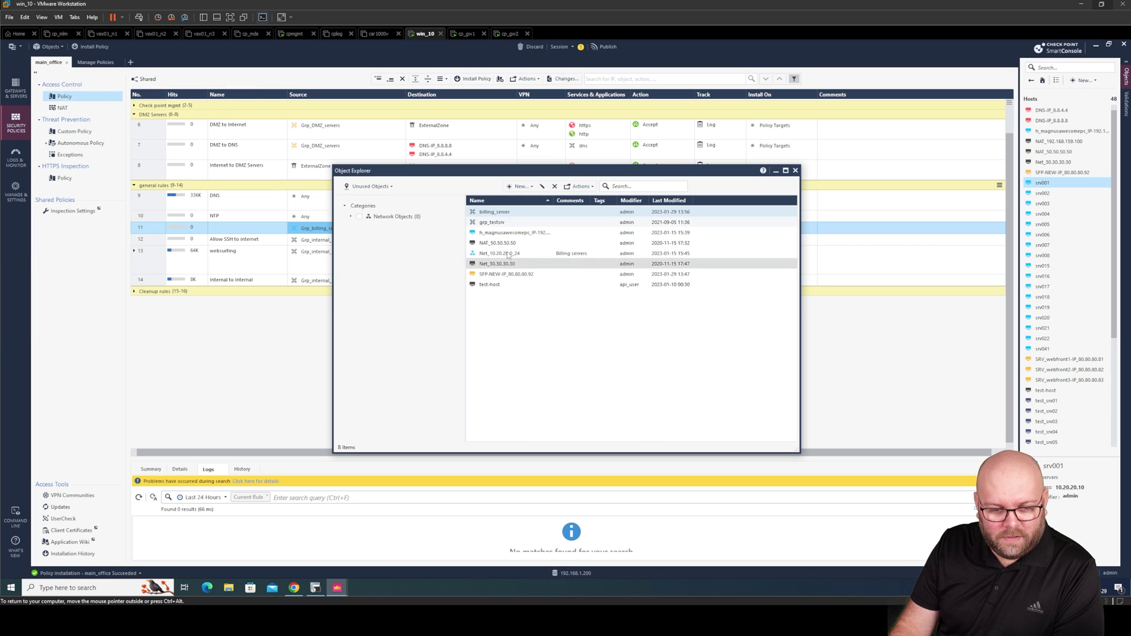